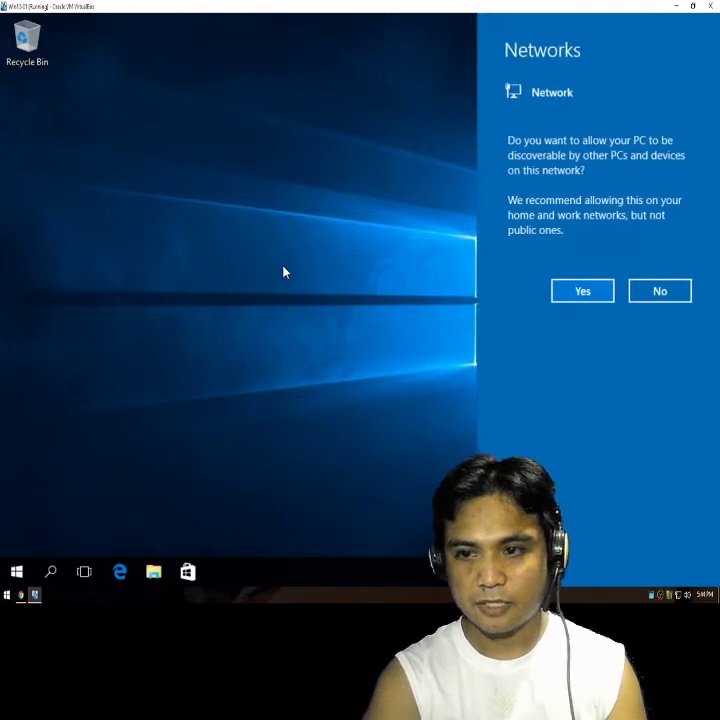
Step: Allow the PC to be discoverable by other PCs and devices on this network
click(562, 292)
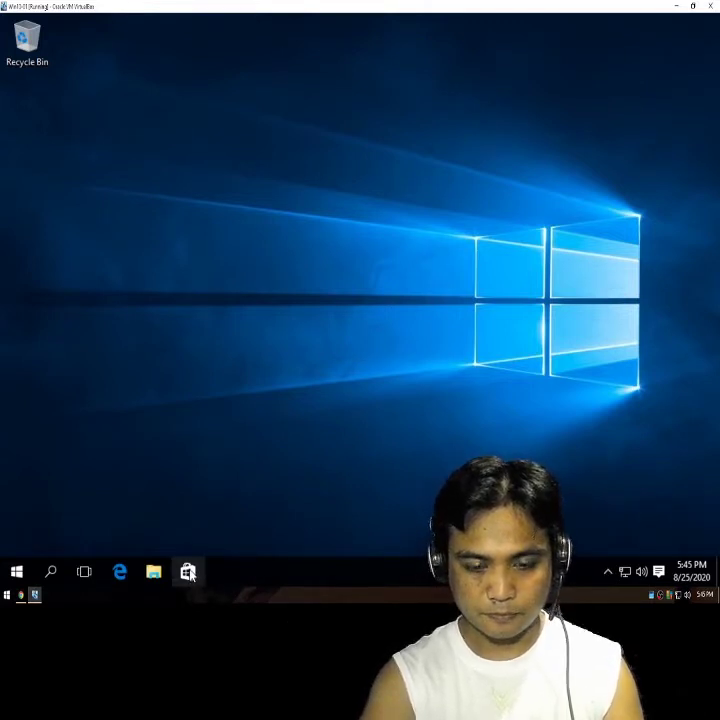
Step: Unpin Store, File Explorer and Microsoft Edge from the virtual machine's taskbar
right_click(190, 573)
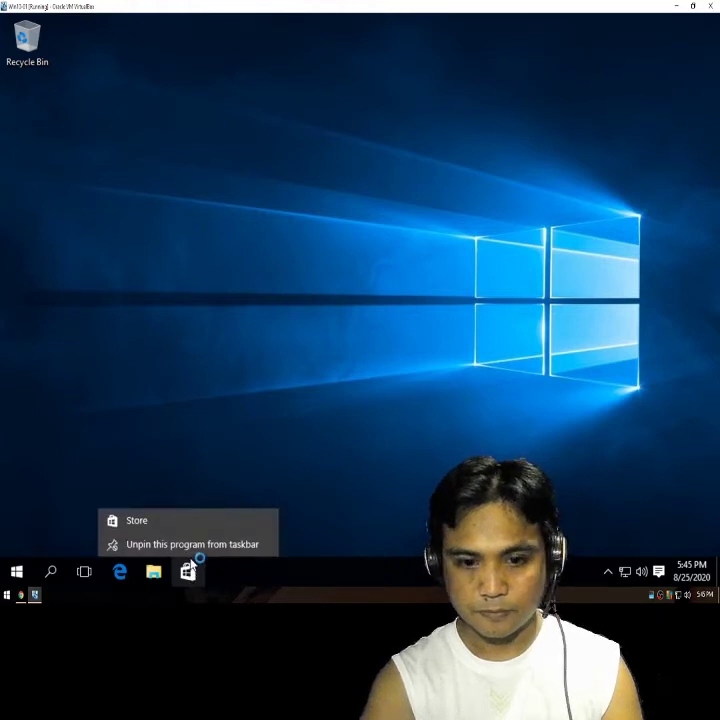
click(194, 545)
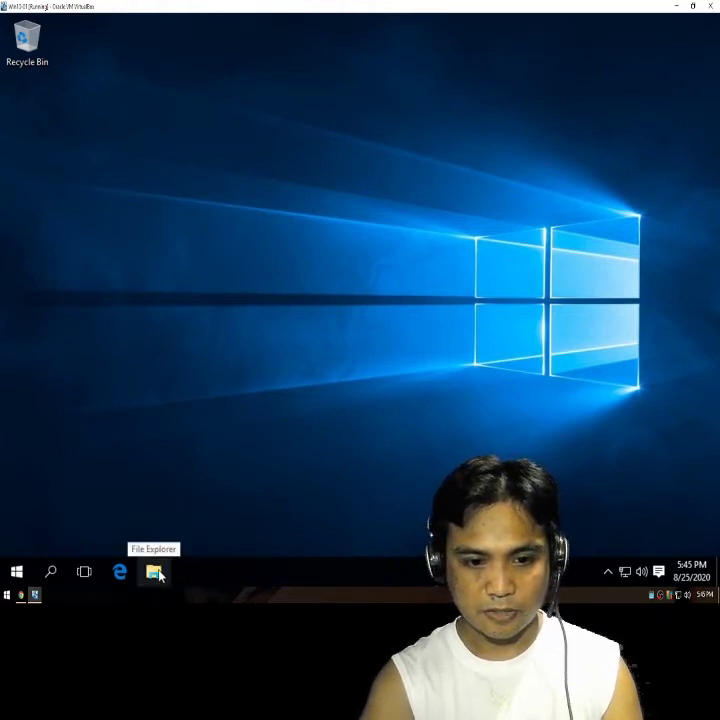
right_click(159, 576)
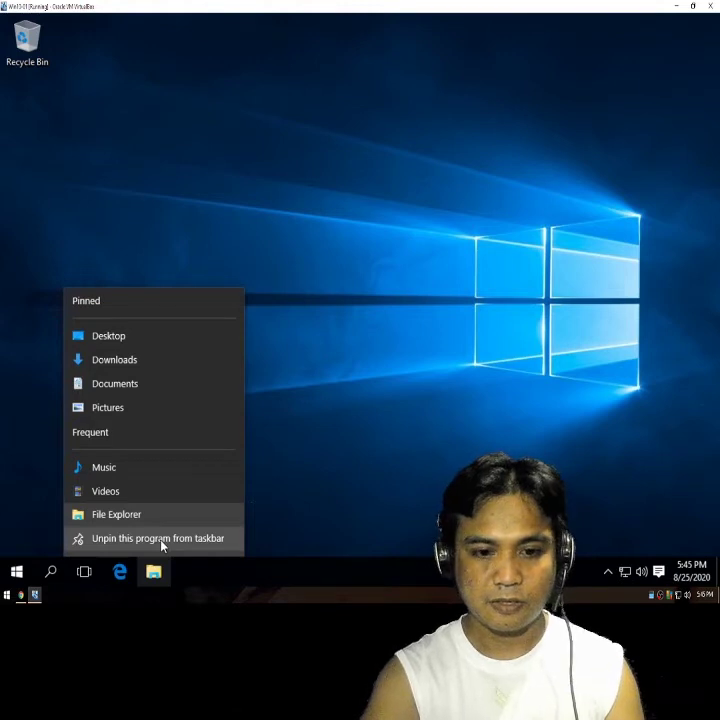
click(163, 544)
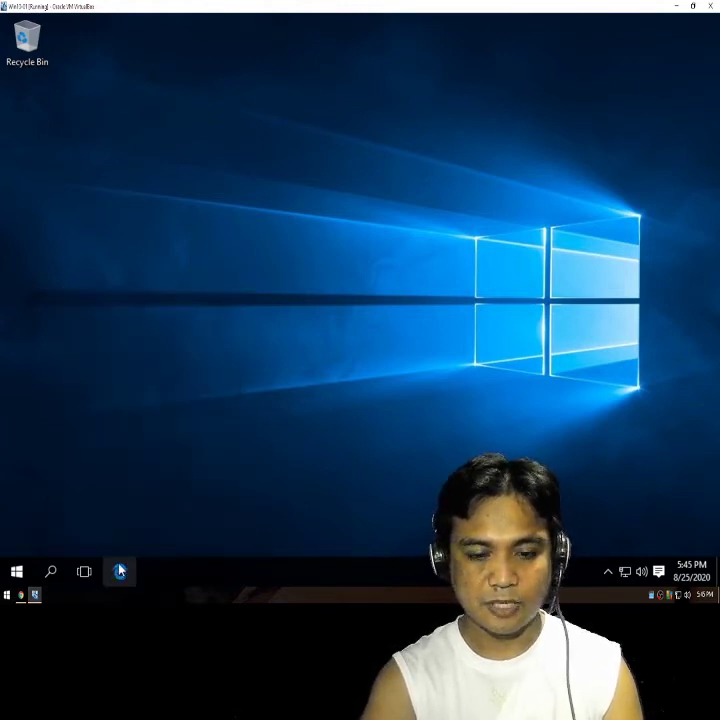
right_click(120, 571)
click(126, 542)
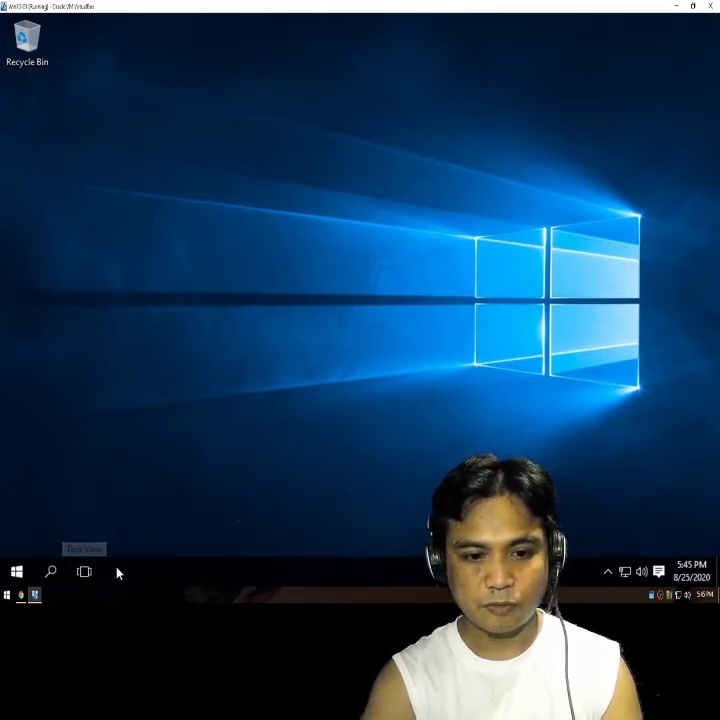
Step: Remove the Task View button from the taskbar and set the taskbar search to Hidden
right_click(118, 572)
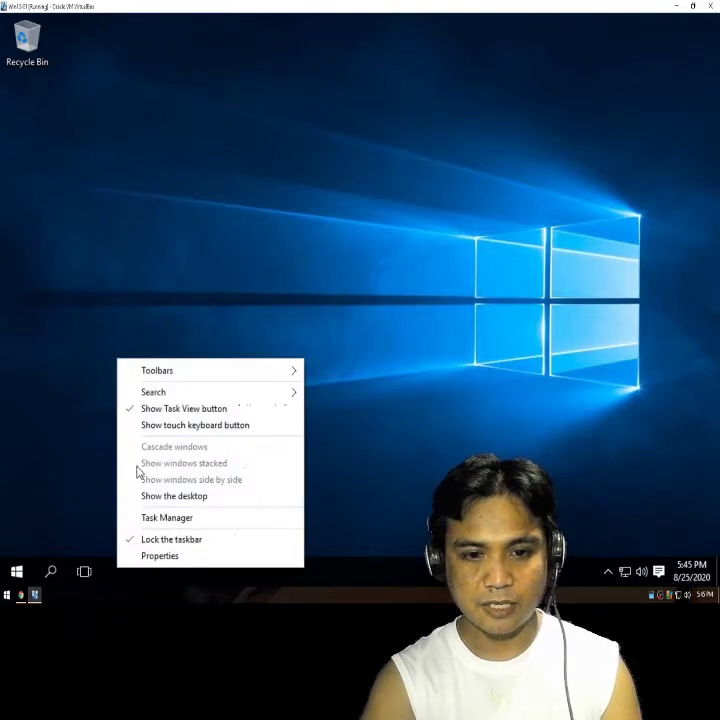
click(140, 412)
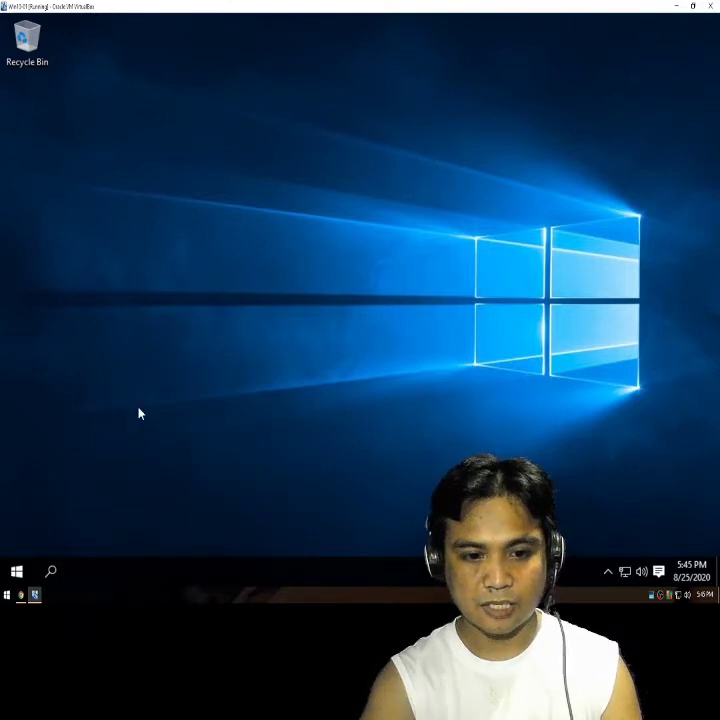
right_click(88, 574)
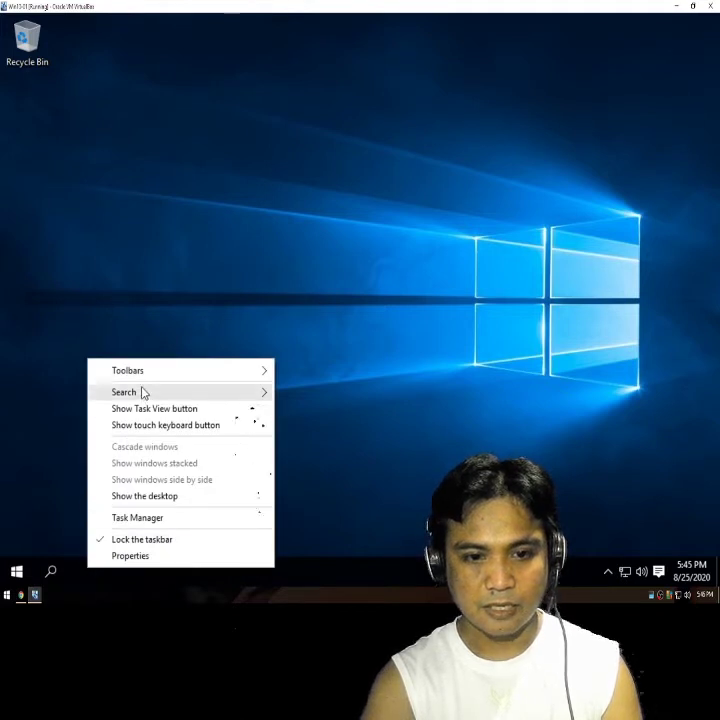
mouse_move(143, 393)
click(305, 392)
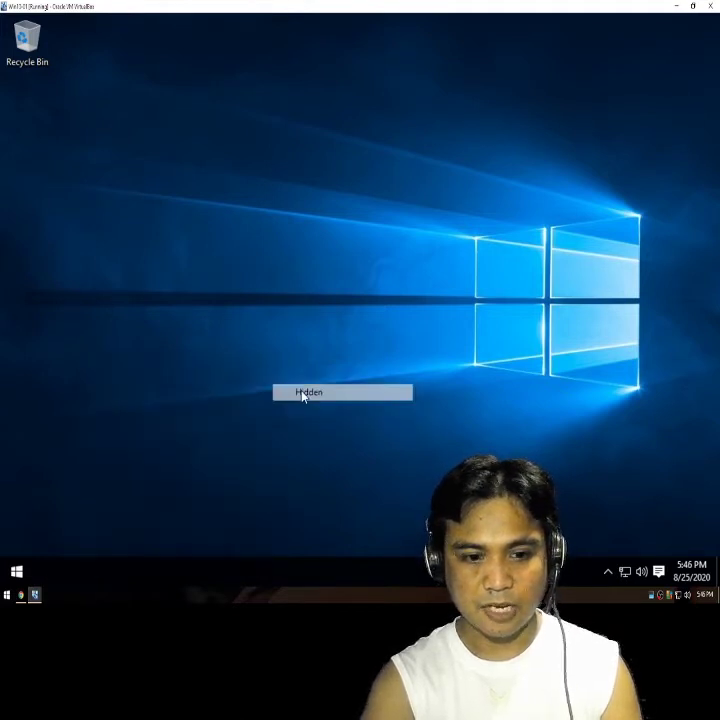
Step: View the Start menu and its shortcut list, open File Explorer from that list, and close the window
click(18, 573)
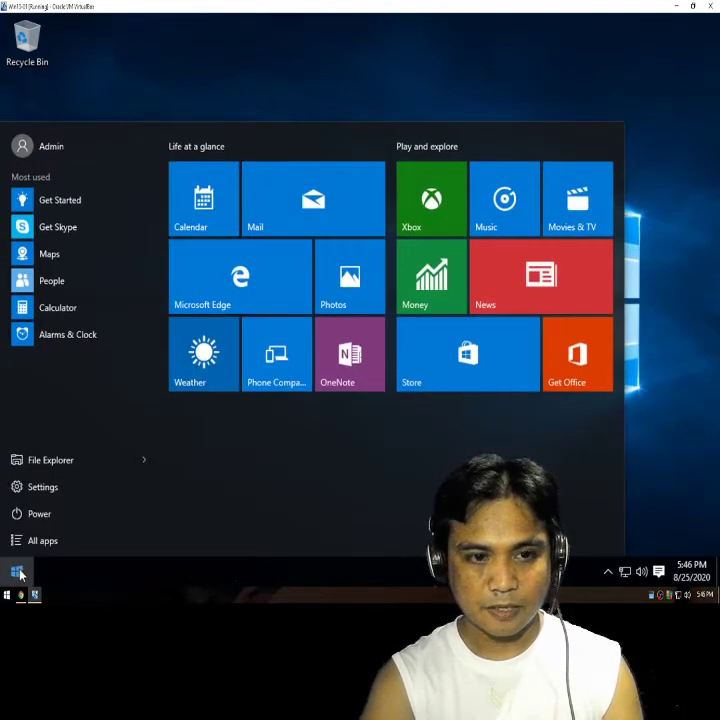
right_click(19, 572)
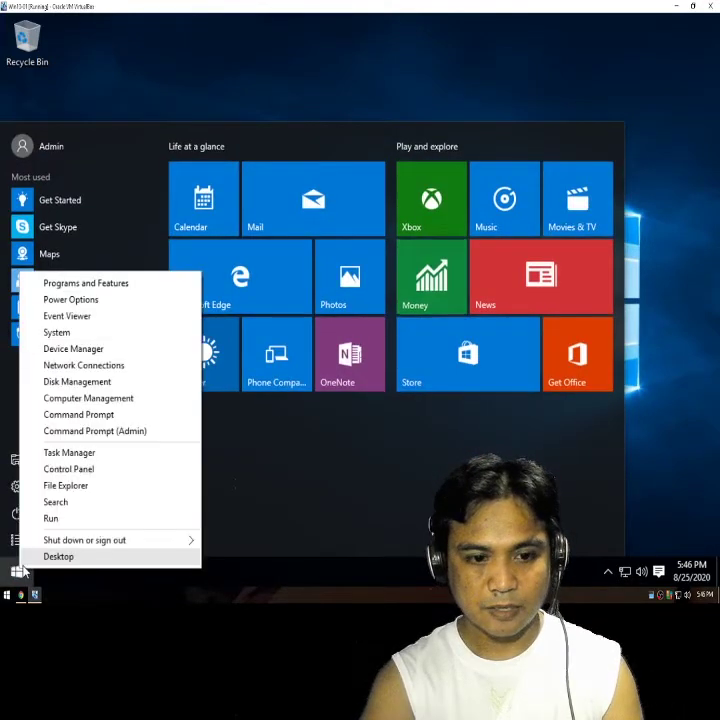
click(65, 488)
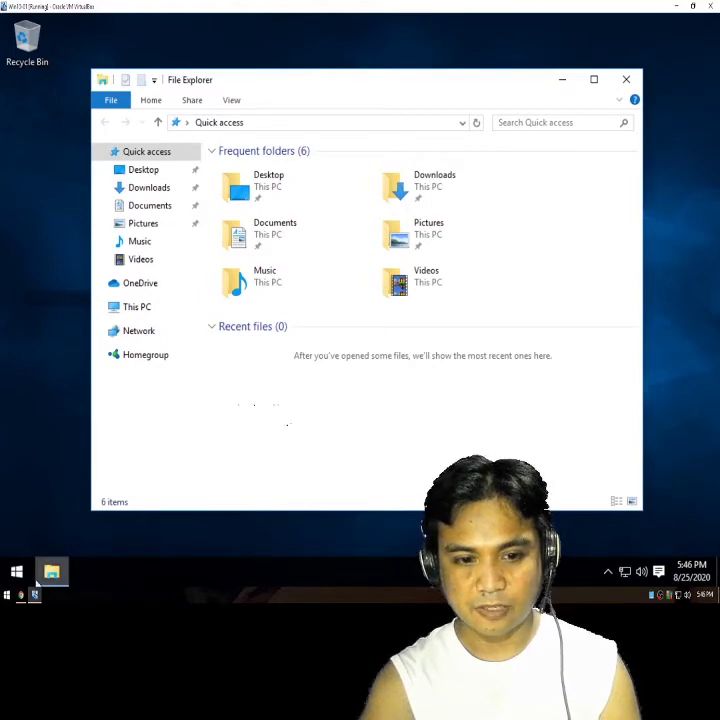
click(627, 80)
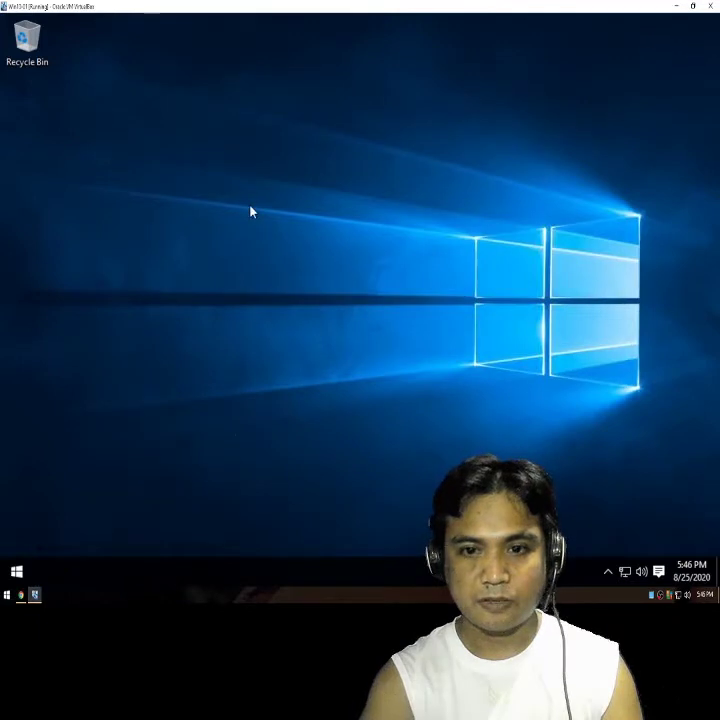
Step: Set the display resolution to 1280 × 1024 in the advanced display settings, keep the change and close Settings
right_click(250, 211)
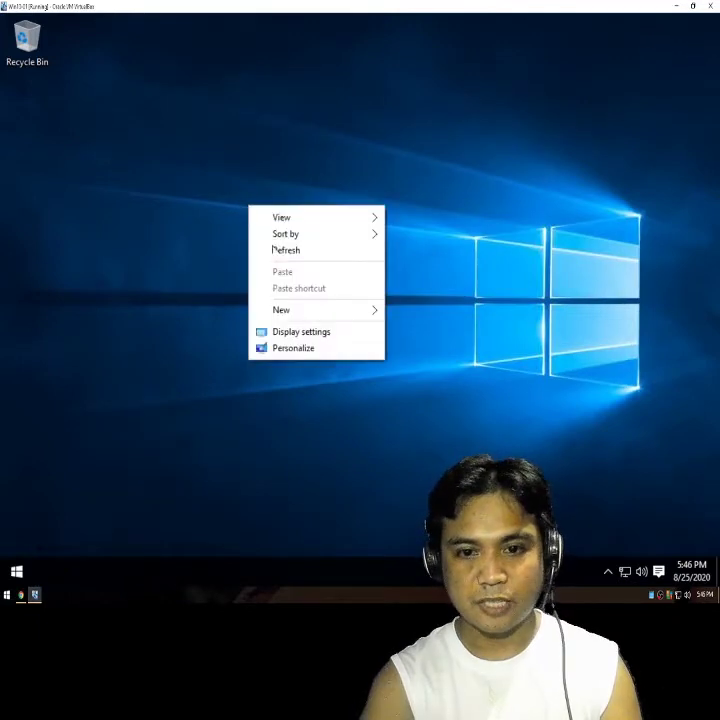
click(300, 333)
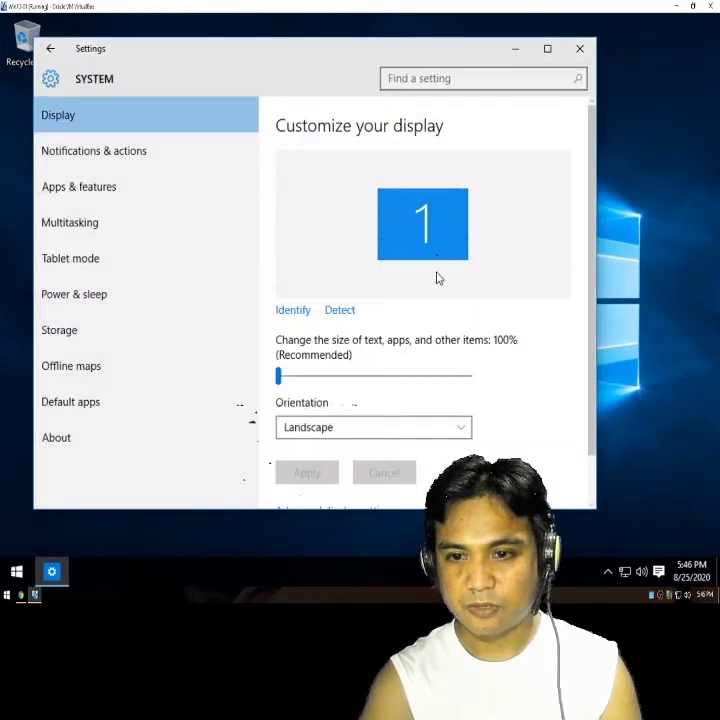
scroll(398, 385, down, 1)
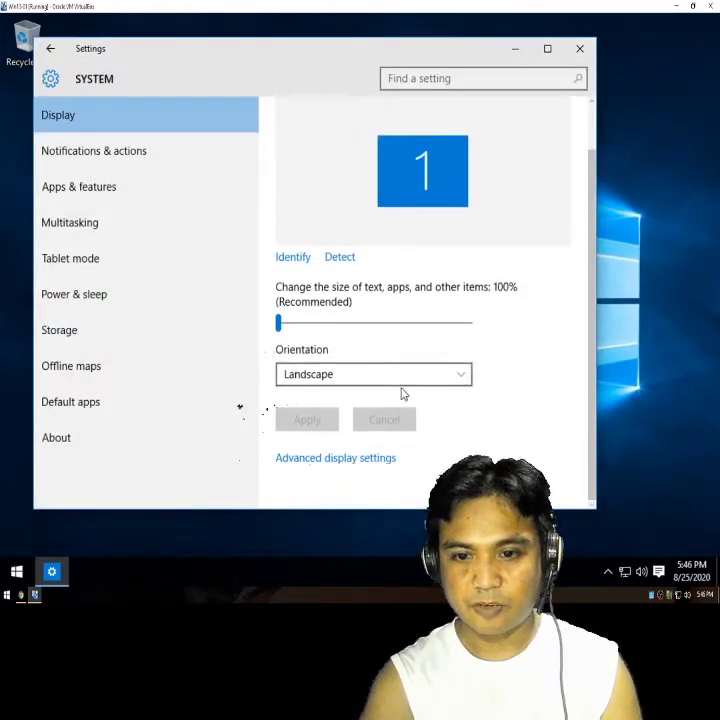
click(368, 462)
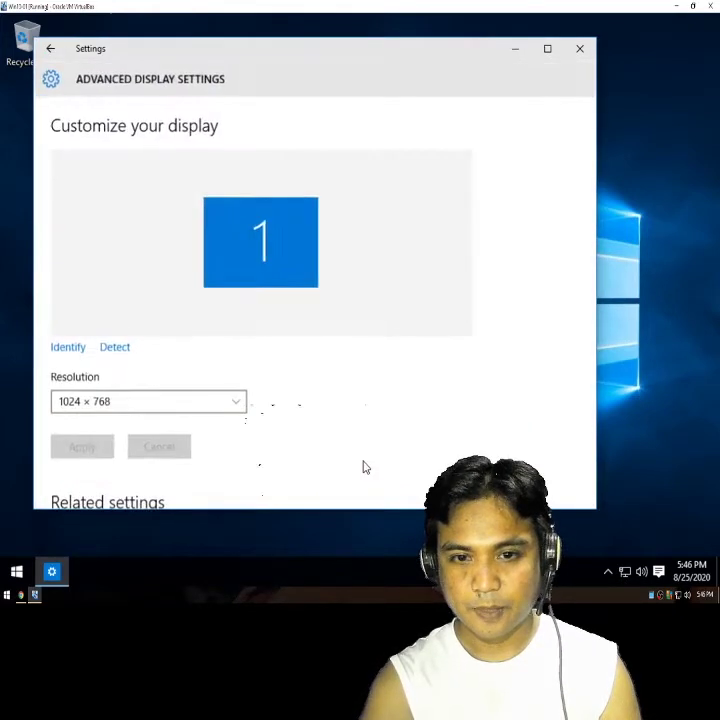
click(230, 403)
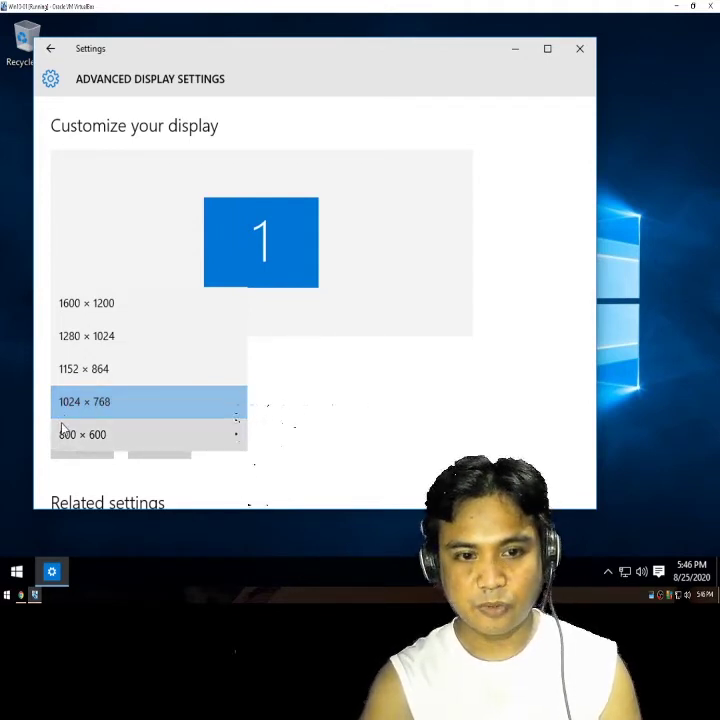
click(92, 341)
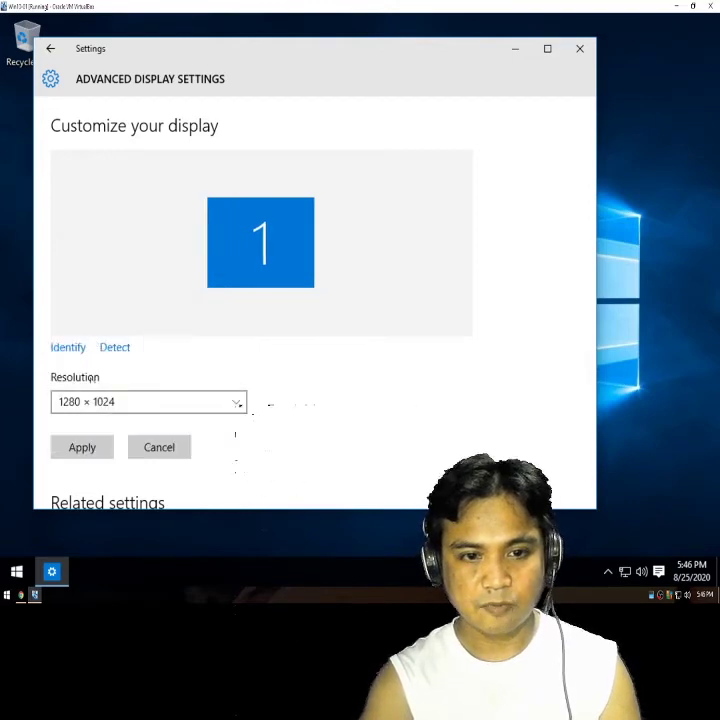
click(83, 448)
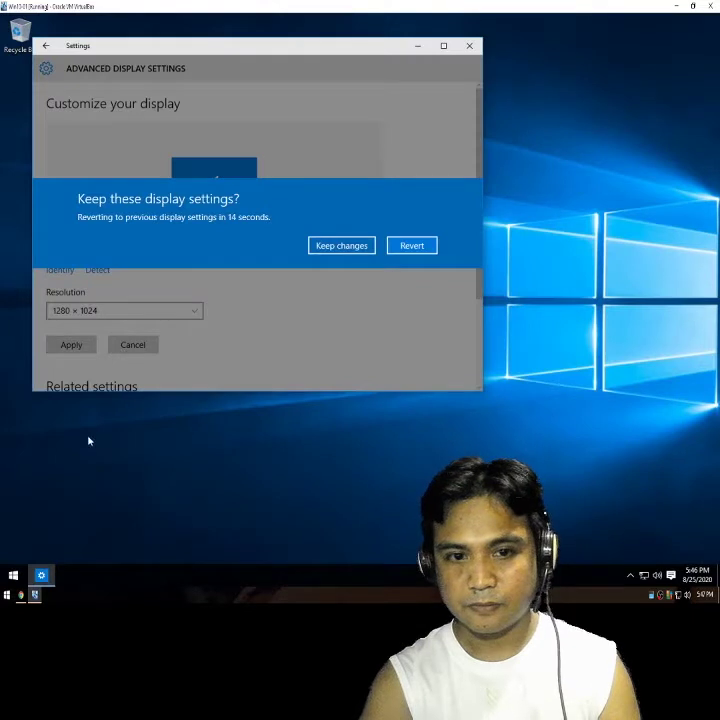
click(341, 246)
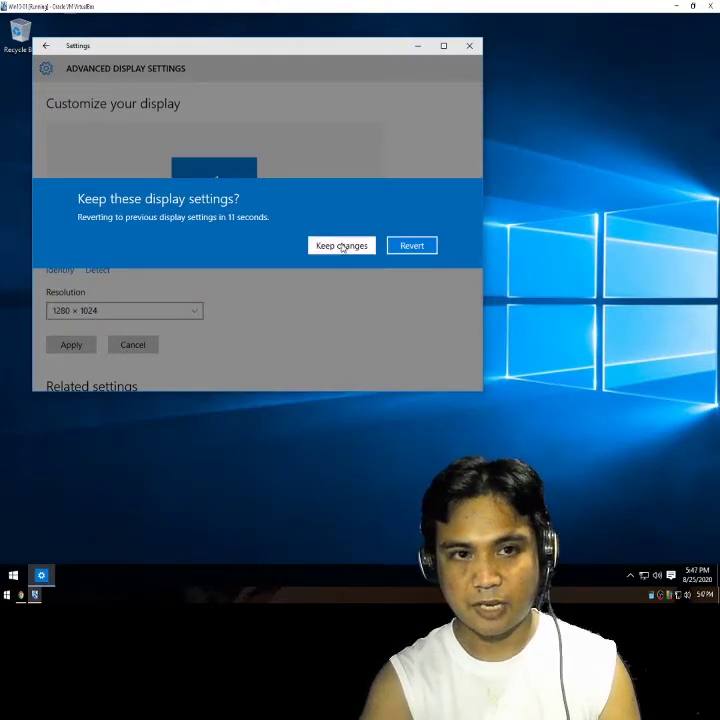
click(472, 48)
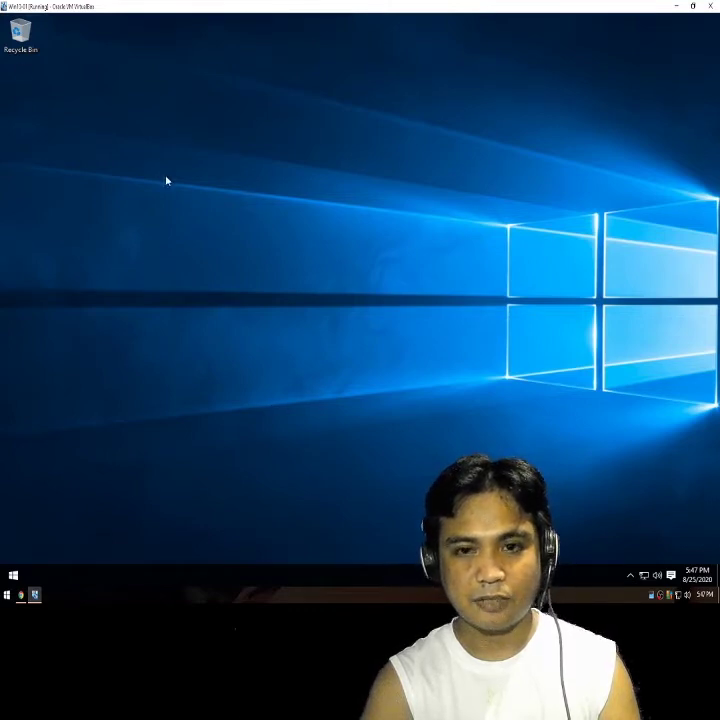
Step: Examine the Background, Start and Themes pages of the desktop personalization settings
right_click(224, 180)
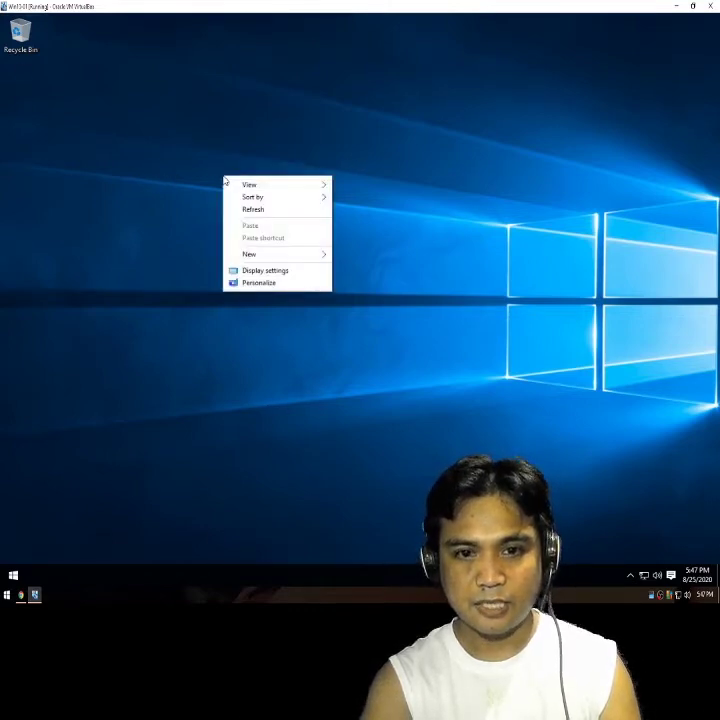
click(262, 284)
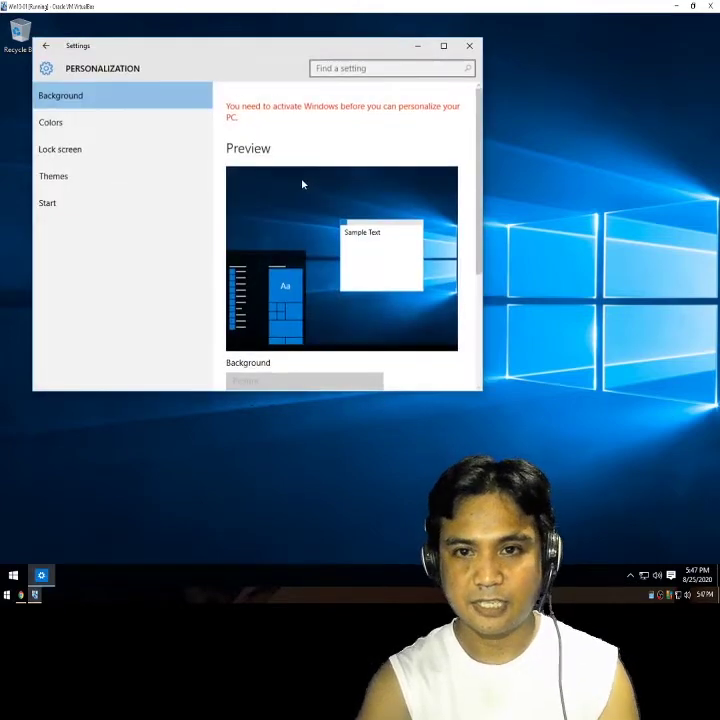
scroll(334, 222, down, 3)
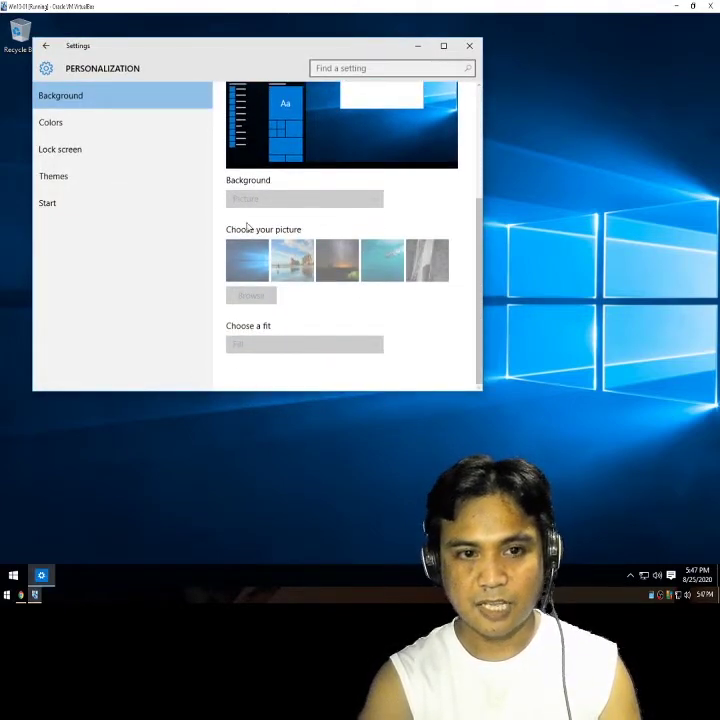
click(60, 209)
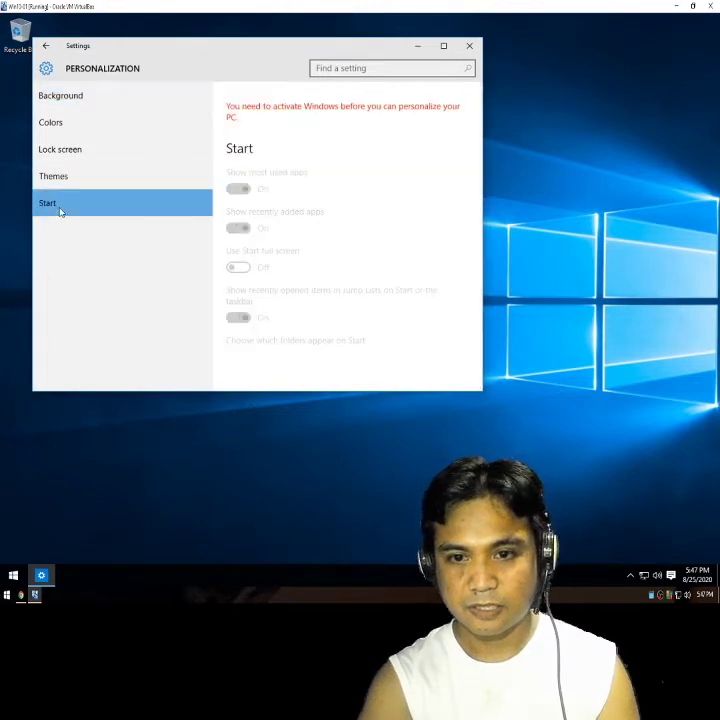
click(66, 185)
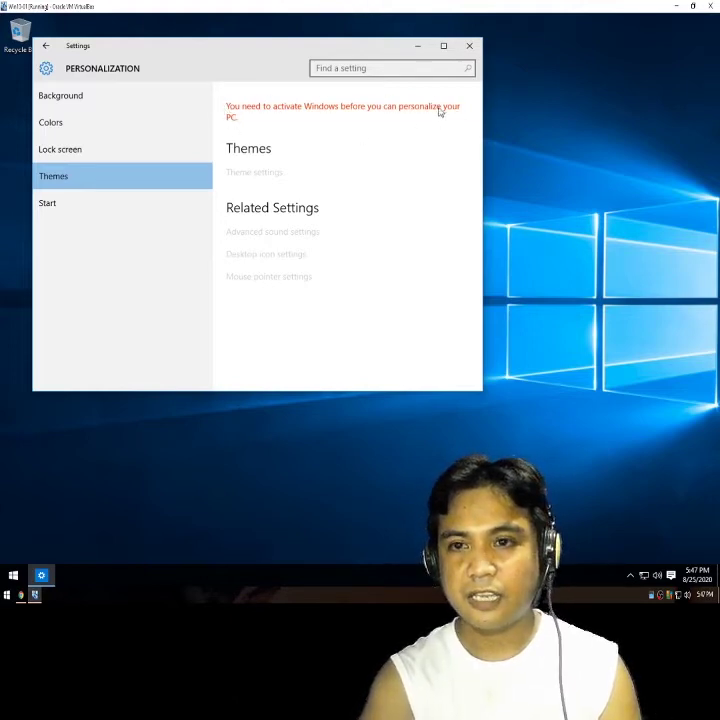
drag(266, 52, 325, 99)
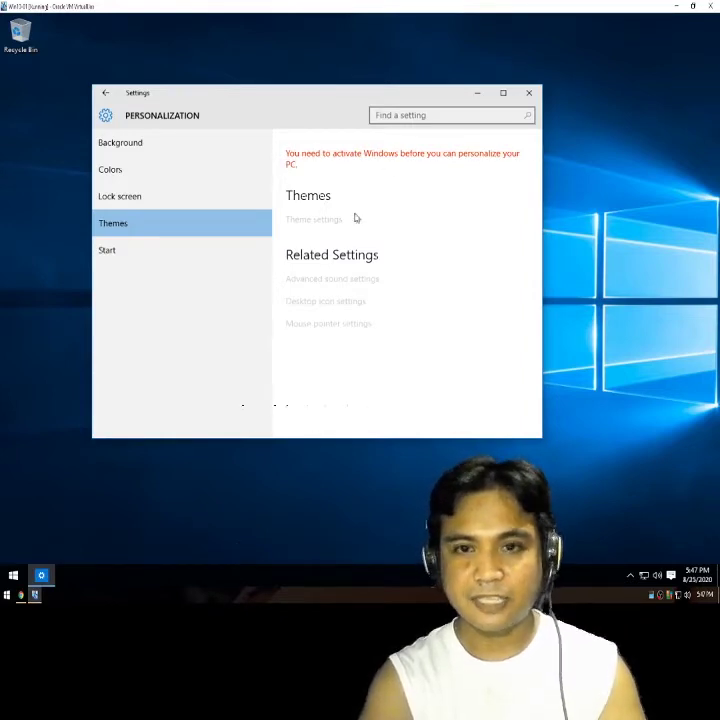
Step: Open the System window with the computer's basic information and make it slightly taller to review the Windows activation section
right_click(14, 576)
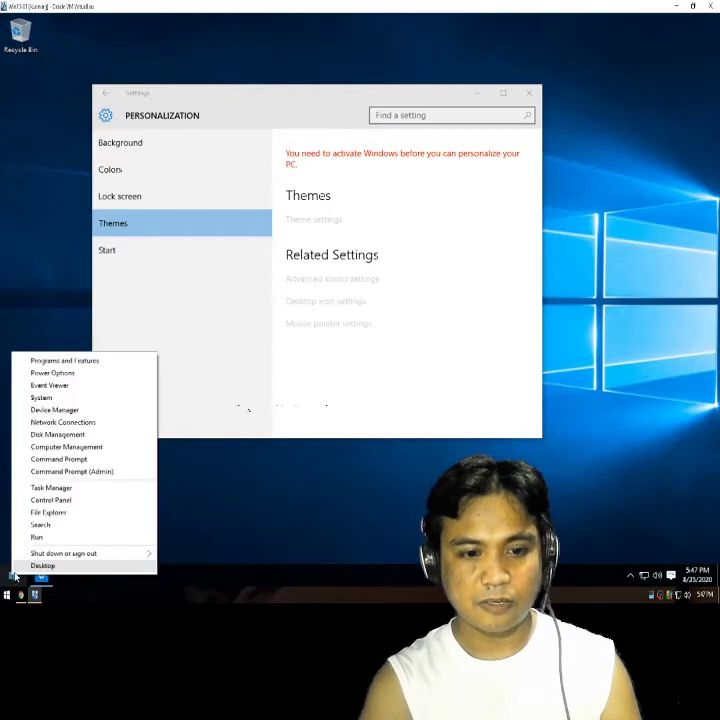
click(42, 398)
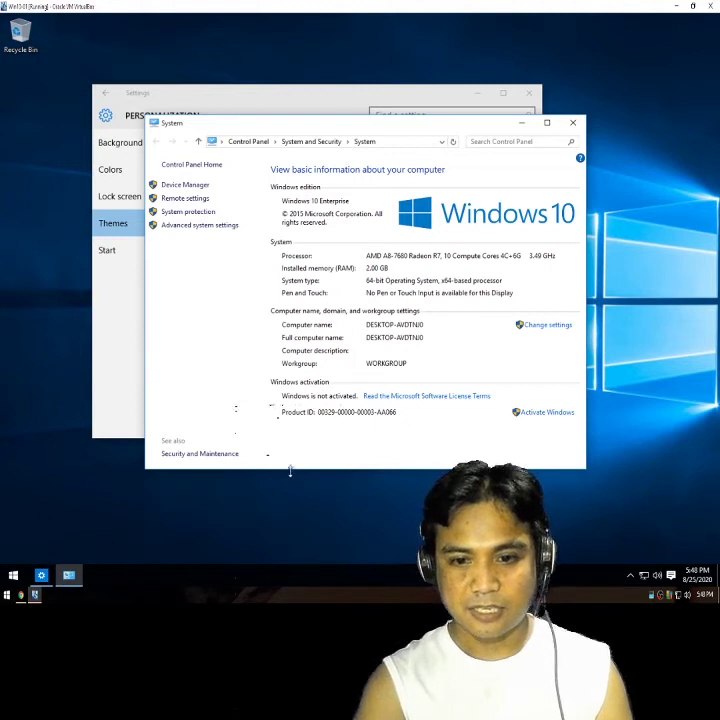
drag(290, 470, 292, 490)
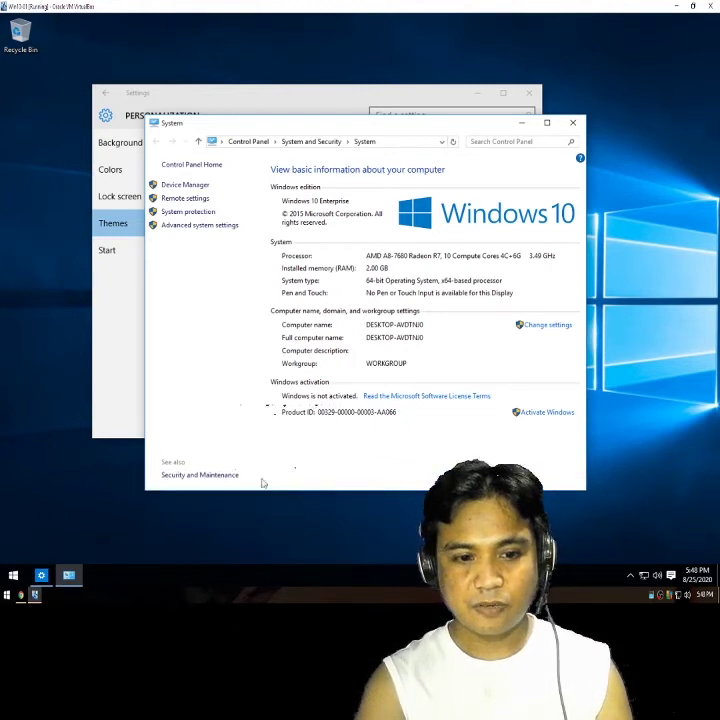
Step: Open File Explorer and display This PC to view the available drives
right_click(12, 577)
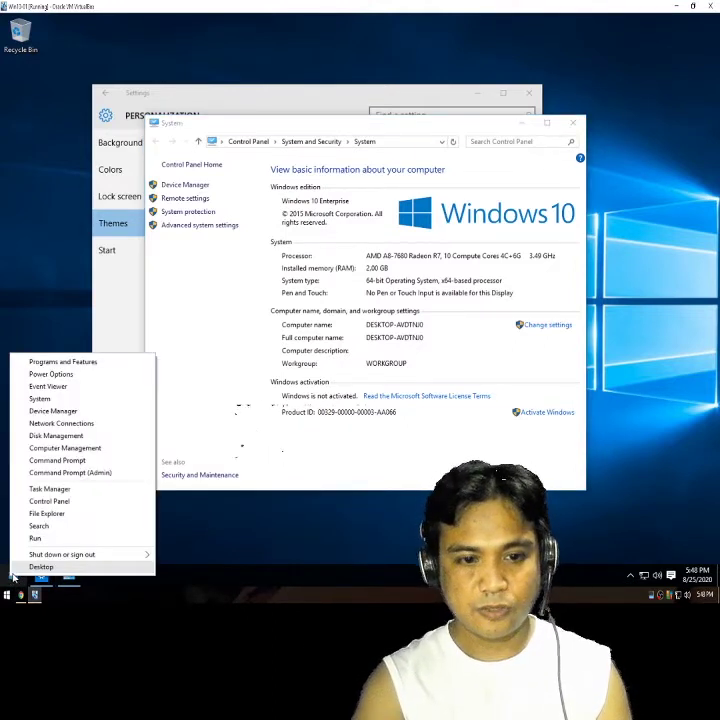
click(62, 515)
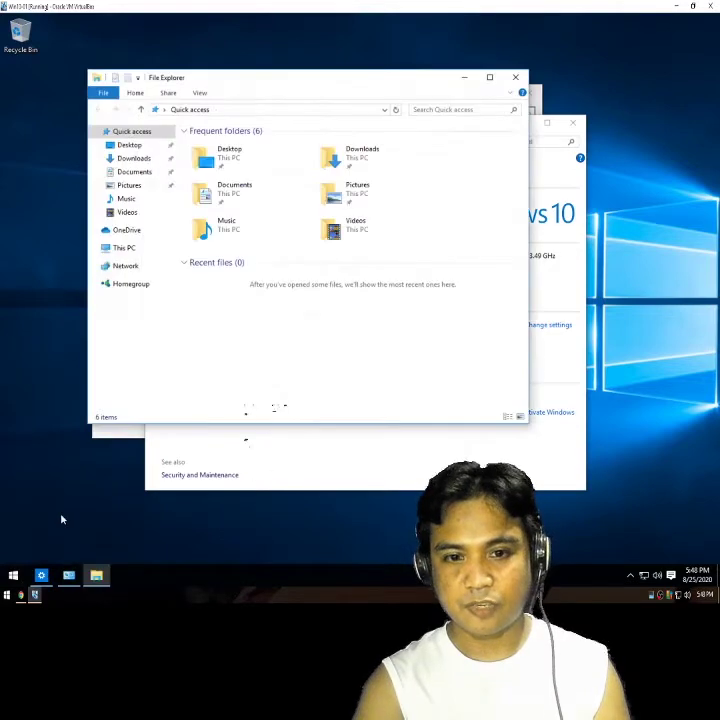
click(124, 249)
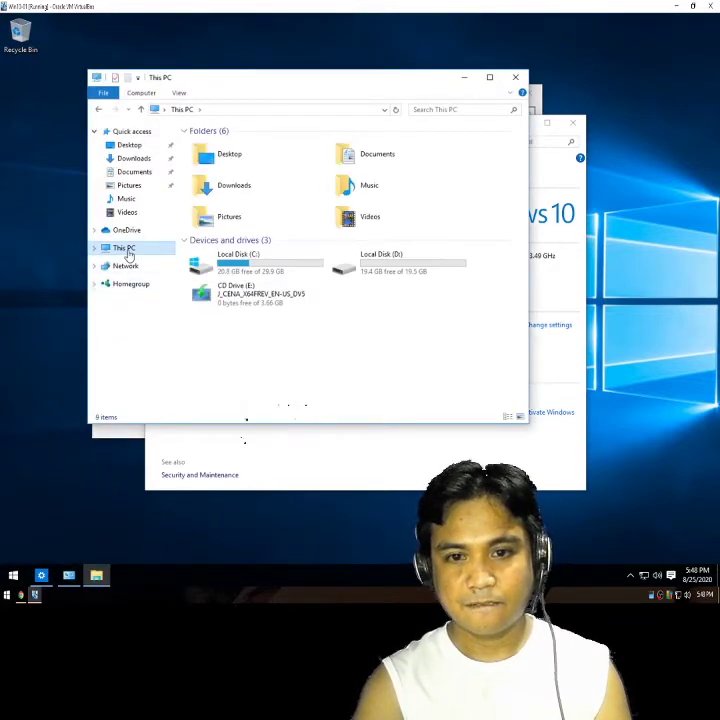
Step: Examine the files on CD Drive (E:) and inside its sources folder, and return to This PC
right_click(226, 305)
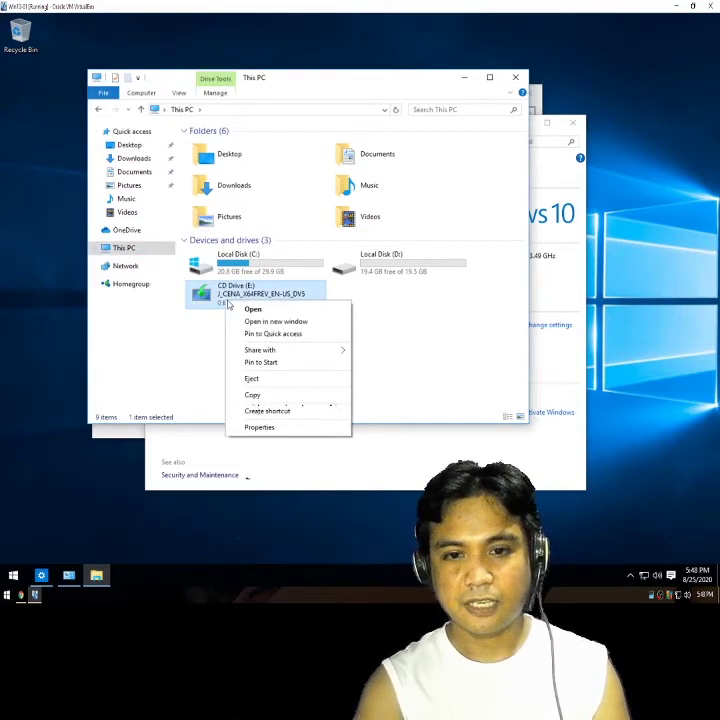
click(255, 310)
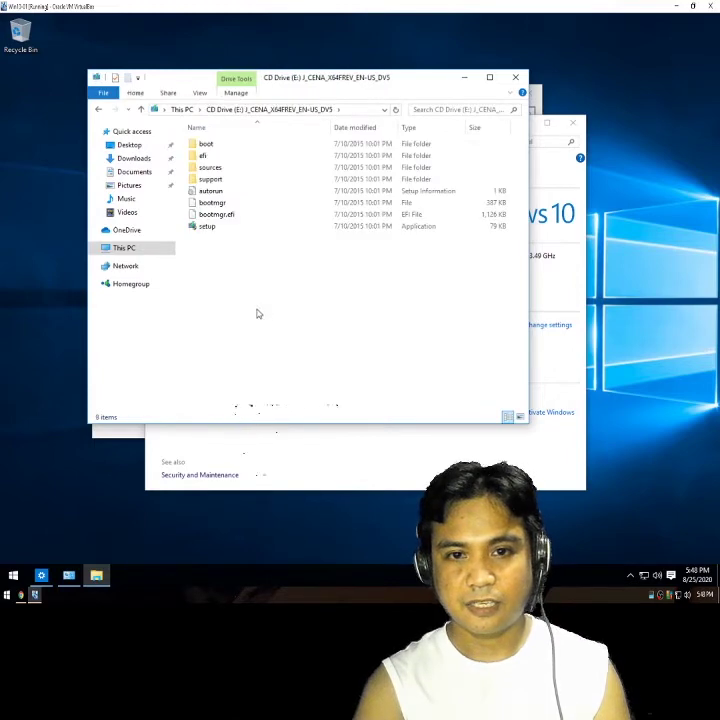
double_click(215, 169)
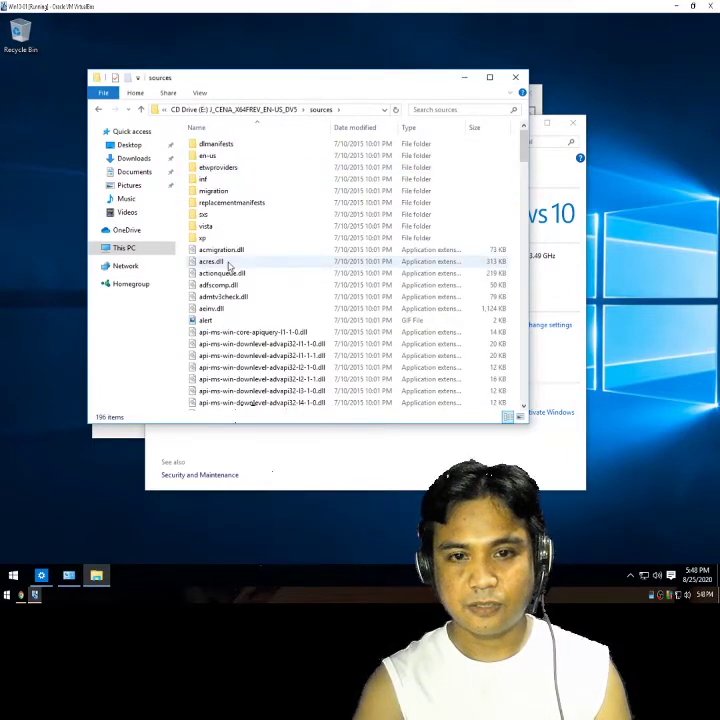
scroll(230, 321, down, 10)
scroll(231, 347, up, 10)
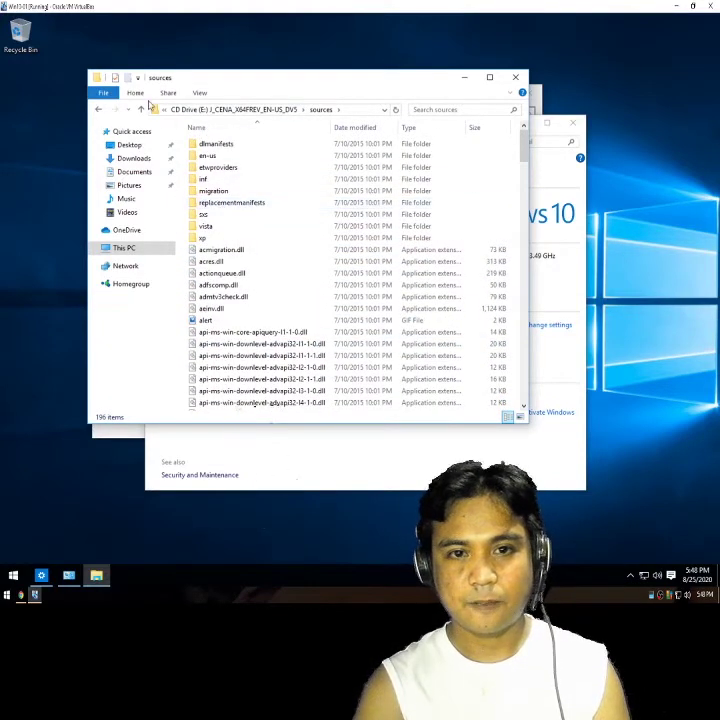
click(142, 108)
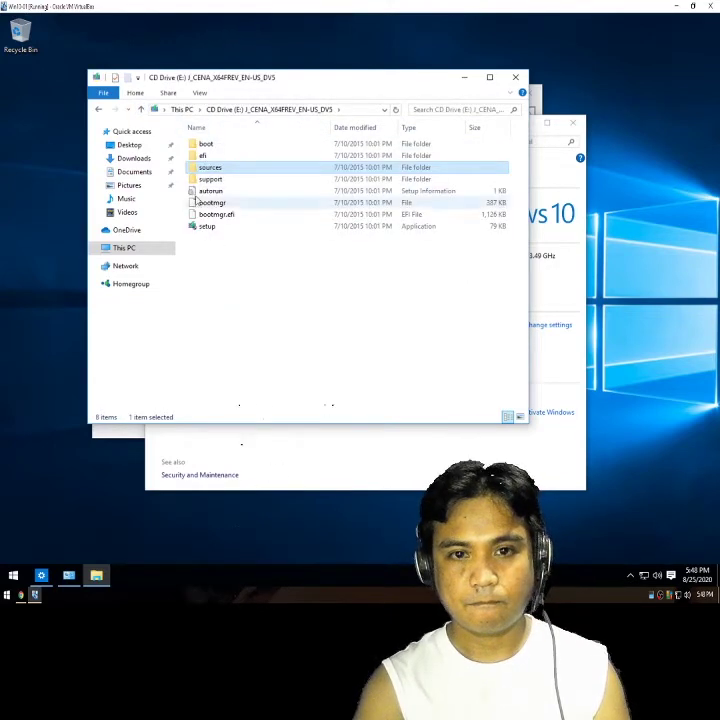
drag(204, 261, 205, 147)
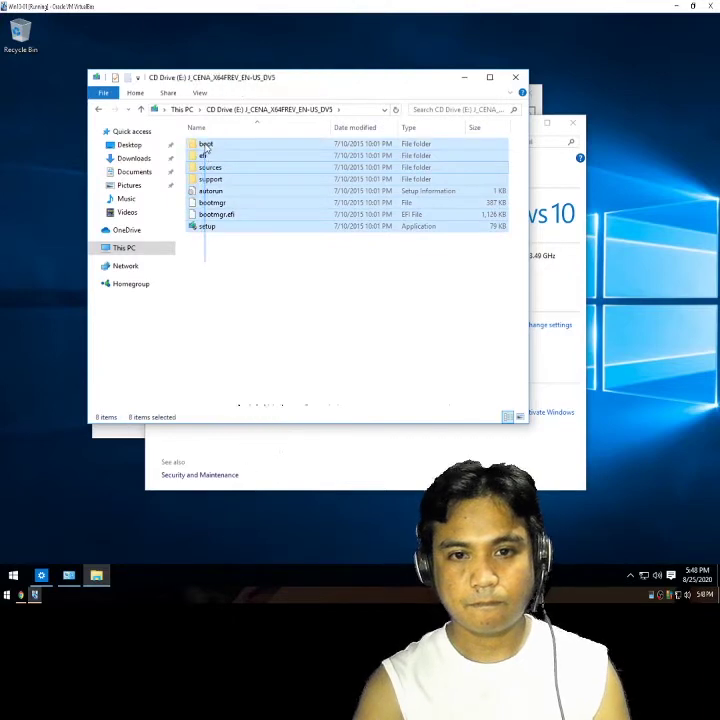
drag(281, 84, 257, 201)
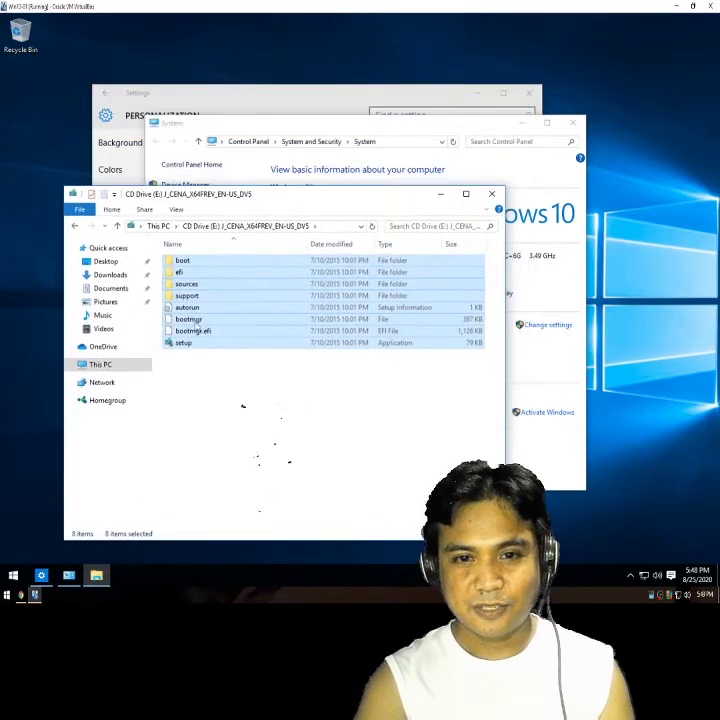
click(199, 375)
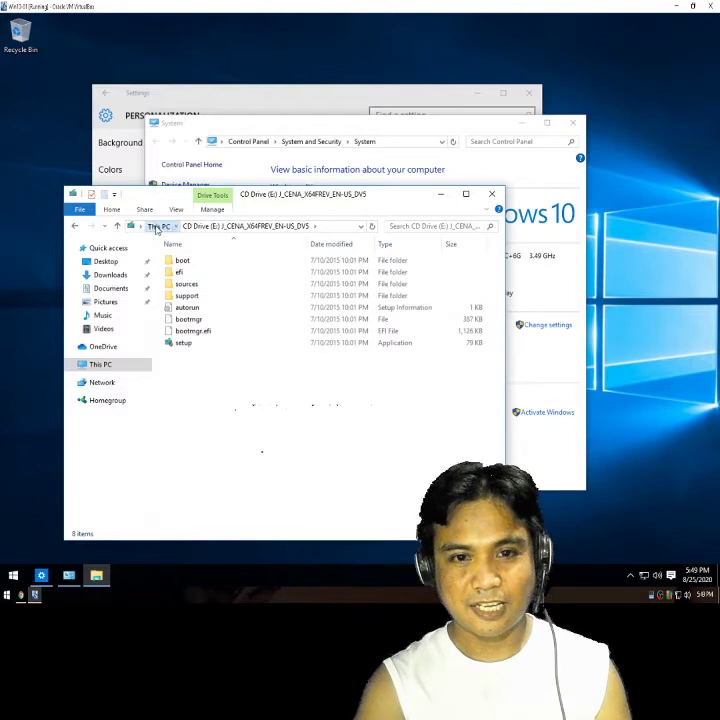
click(155, 226)
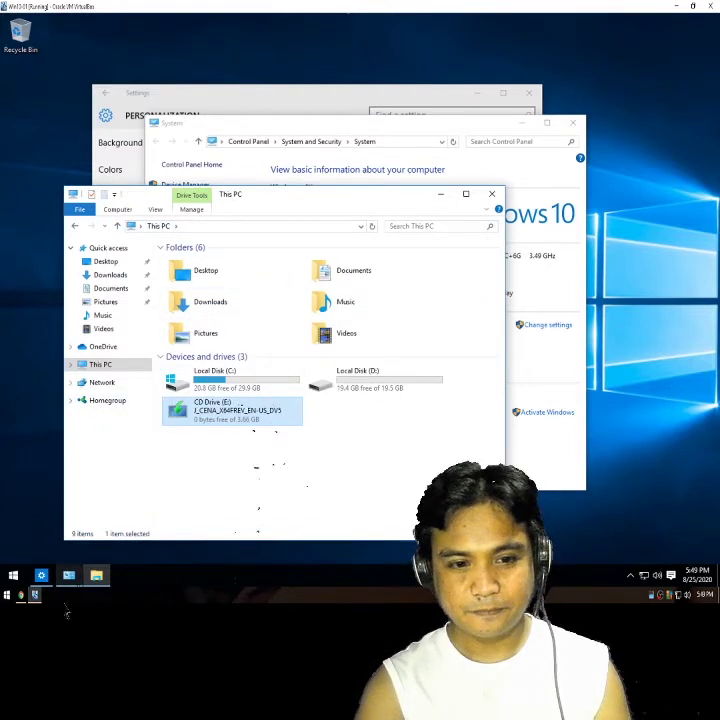
Step: Display the computers in the Network location and try to open SERVER-01
mouse_move(30, 605)
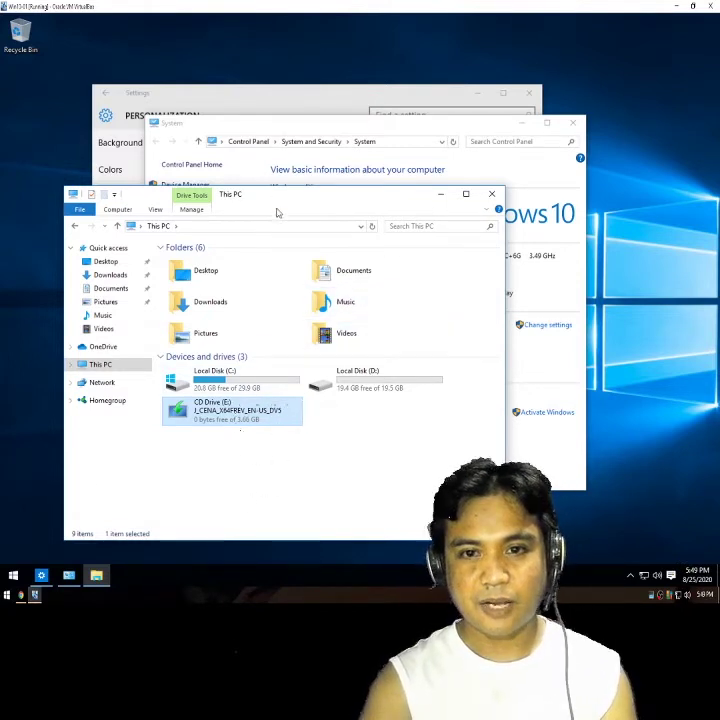
drag(291, 202, 313, 174)
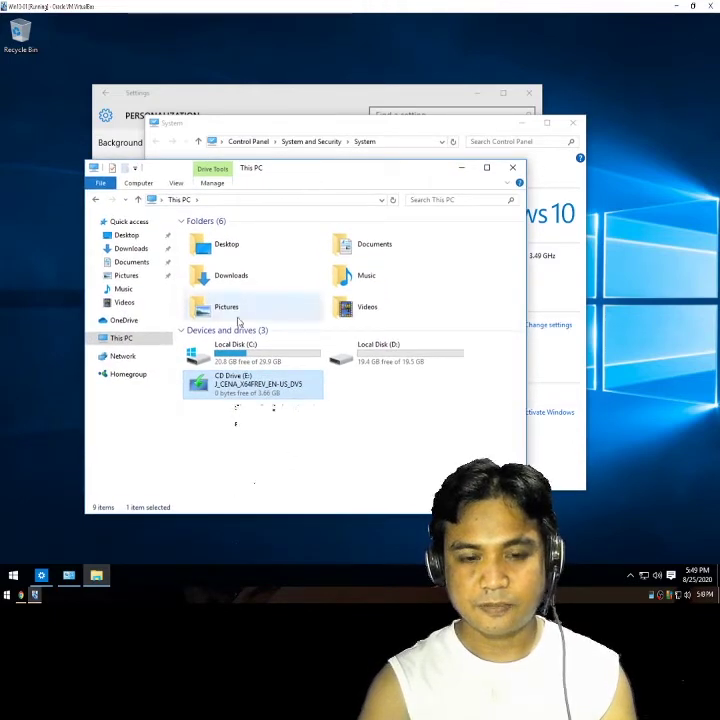
click(121, 357)
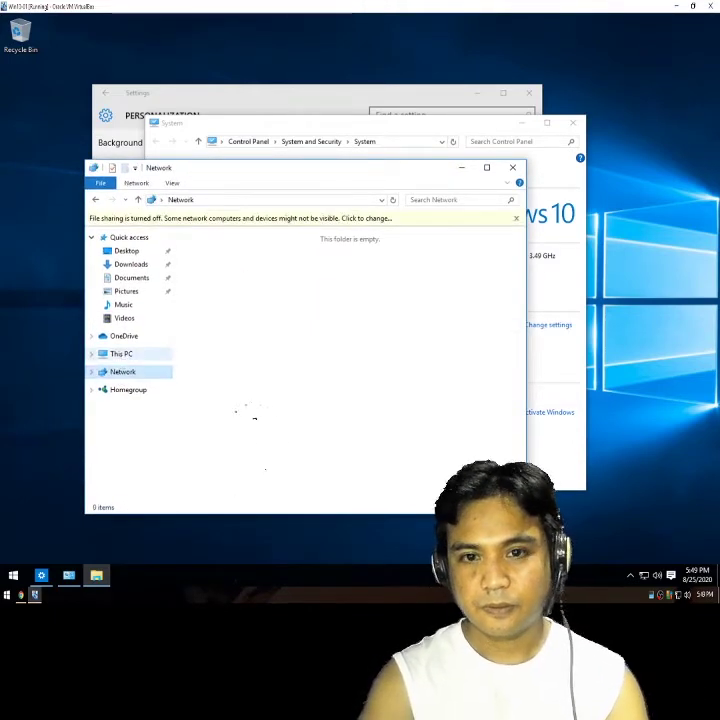
click(264, 226)
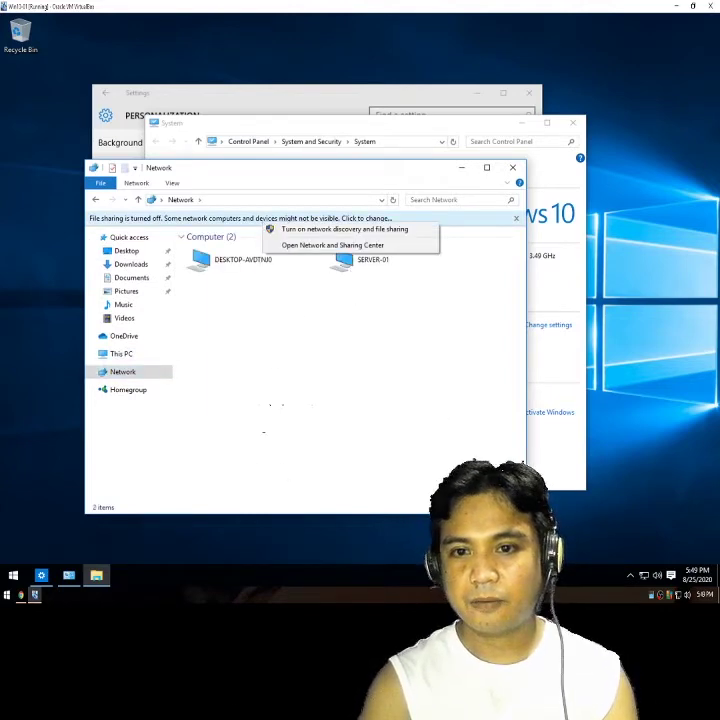
double_click(345, 262)
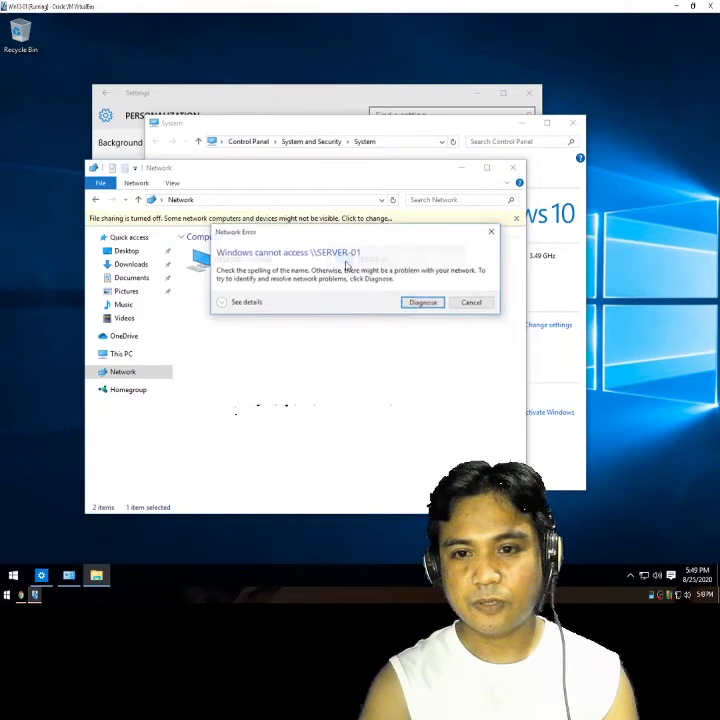
click(472, 303)
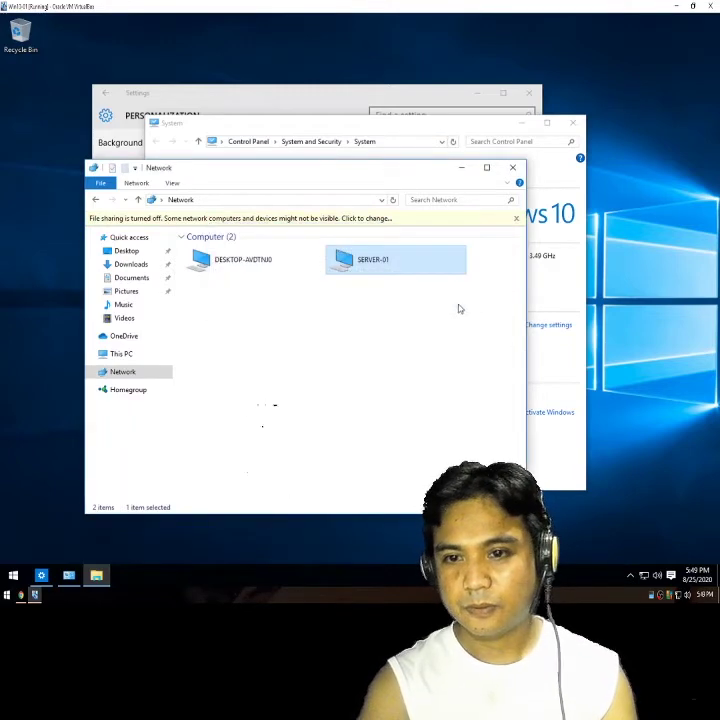
Step: Retry opening SERVER-01, view the details of the network error and dismiss it
right_click(373, 266)
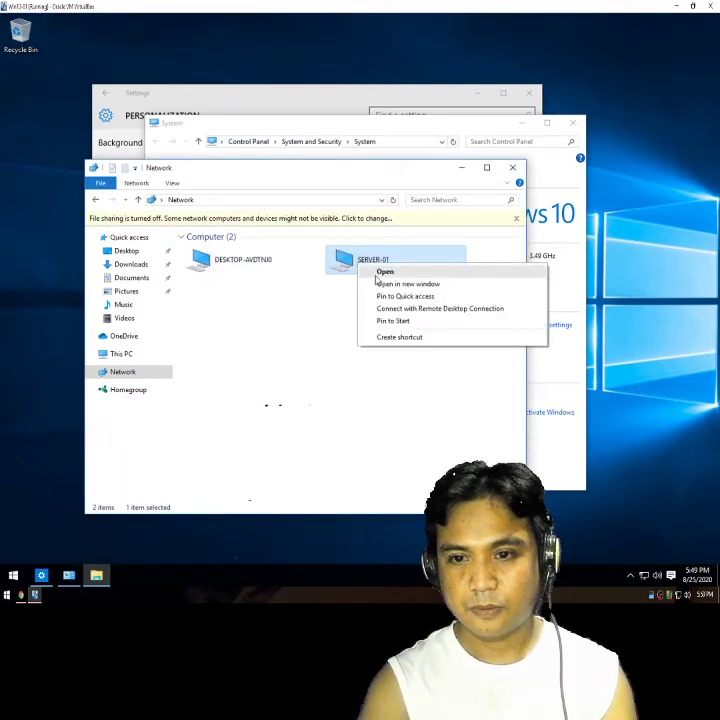
click(381, 273)
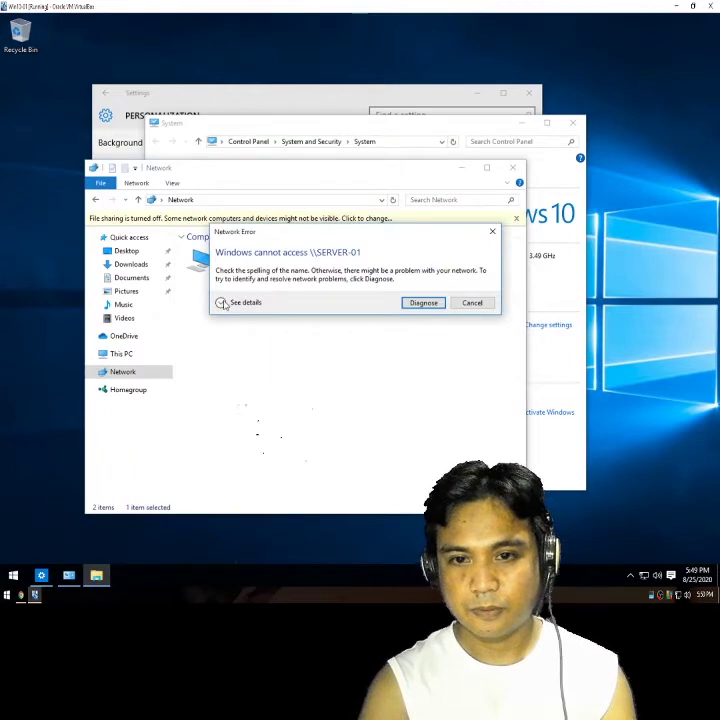
click(222, 303)
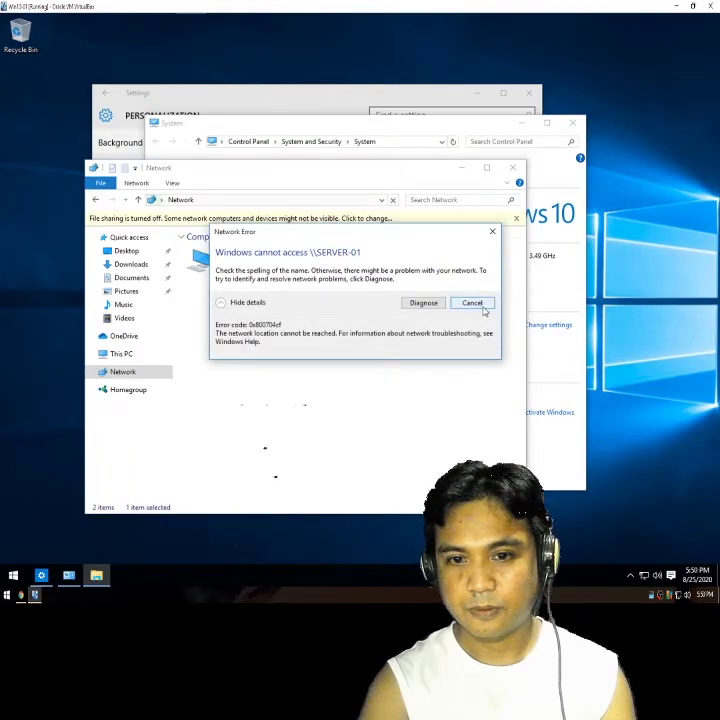
click(482, 307)
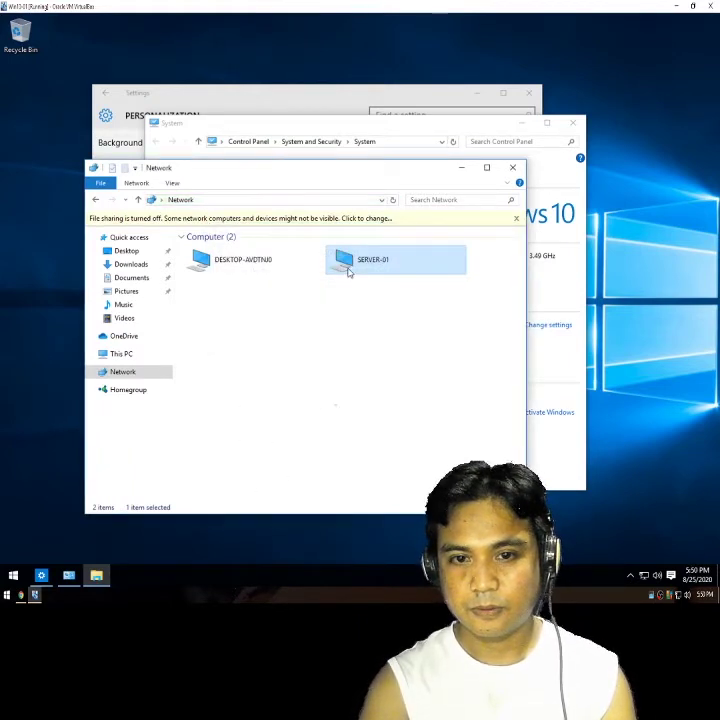
Step: Turn on network discovery and file sharing, and try again to access SERVER-01
click(301, 220)
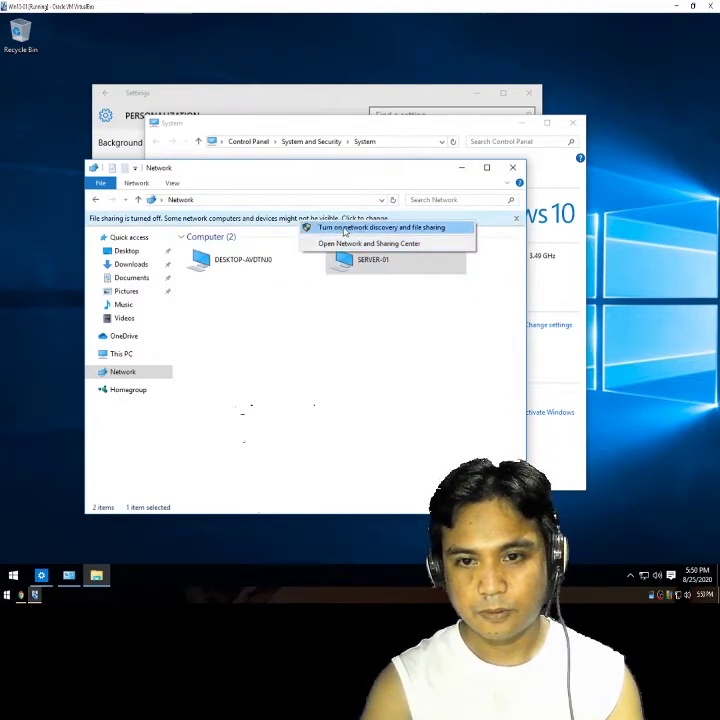
click(344, 231)
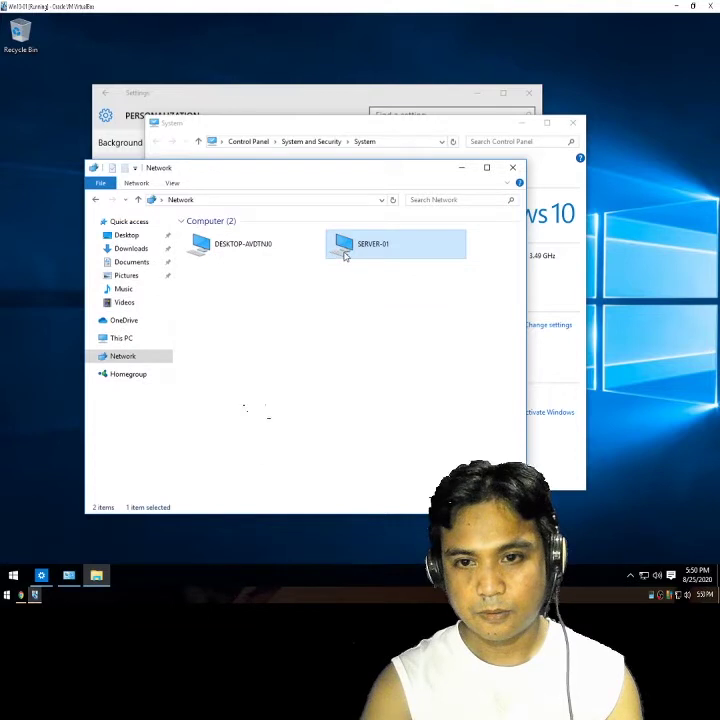
double_click(345, 252)
drag(346, 232, 318, 240)
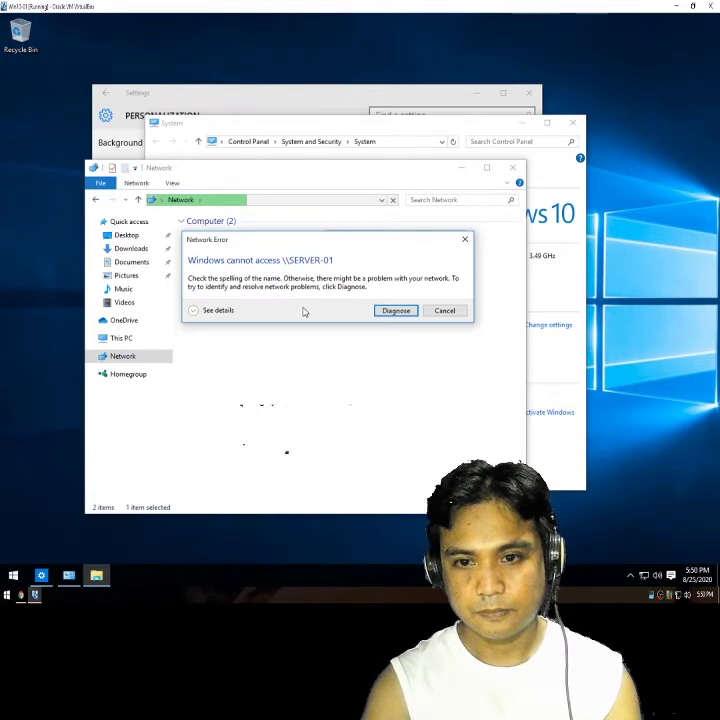
click(445, 311)
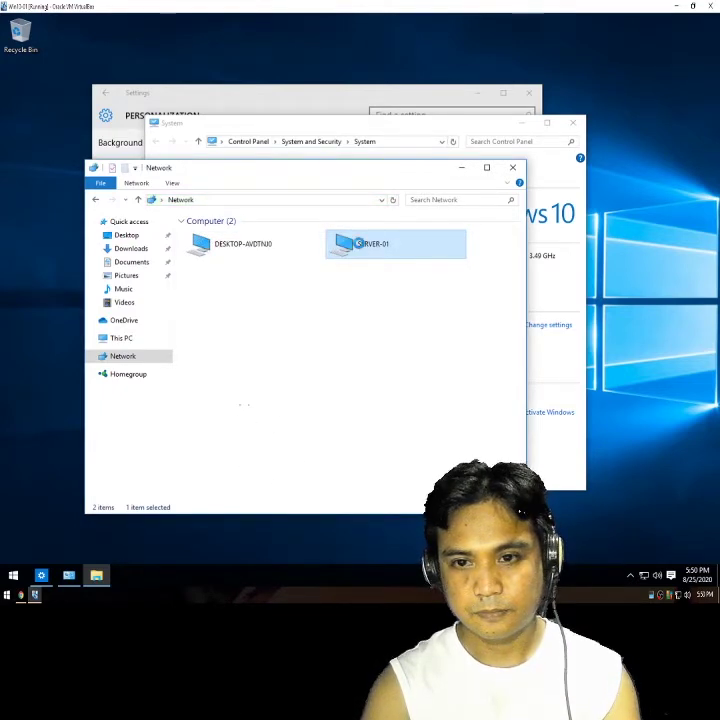
Step: Connect to SERVER-01 with the user name Admin and the account password
click(288, 405)
click(289, 347)
text(Ad)
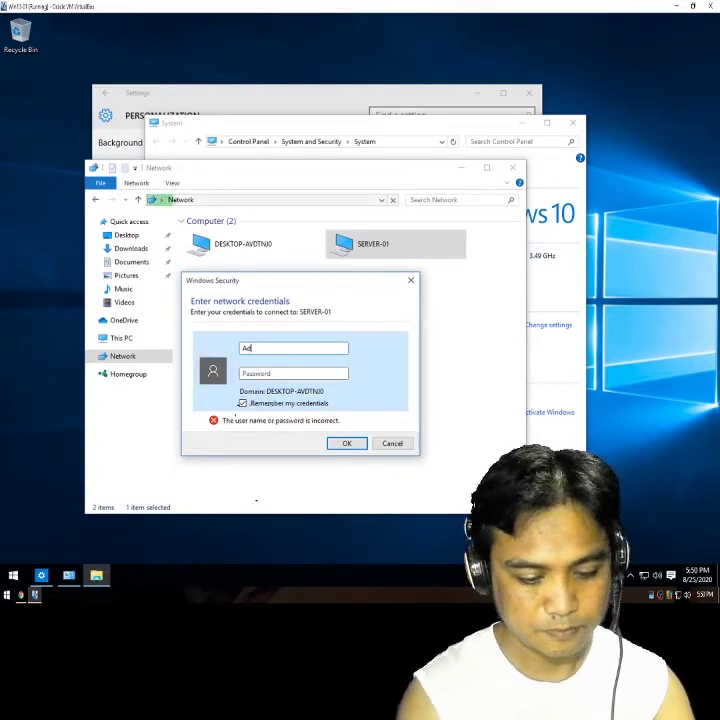
text(min)
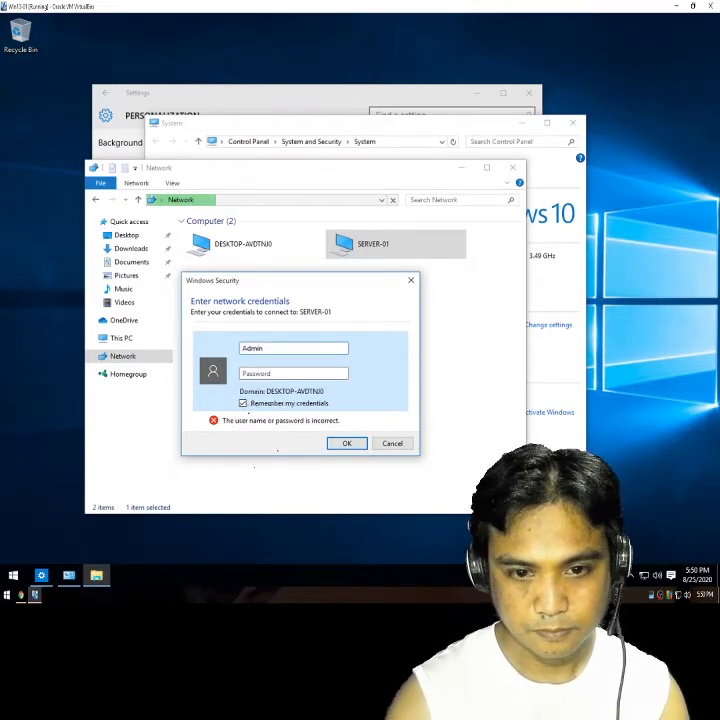
click(262, 372)
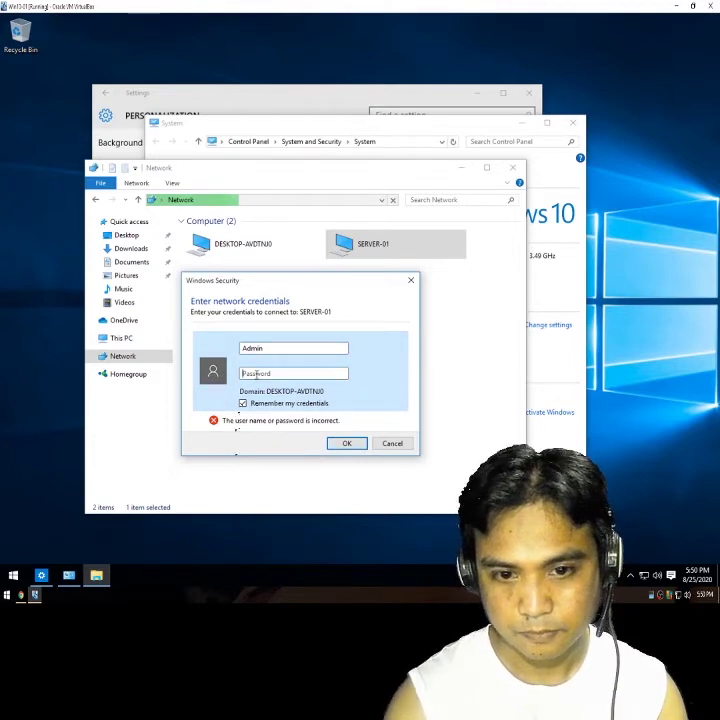
text(••••••••)
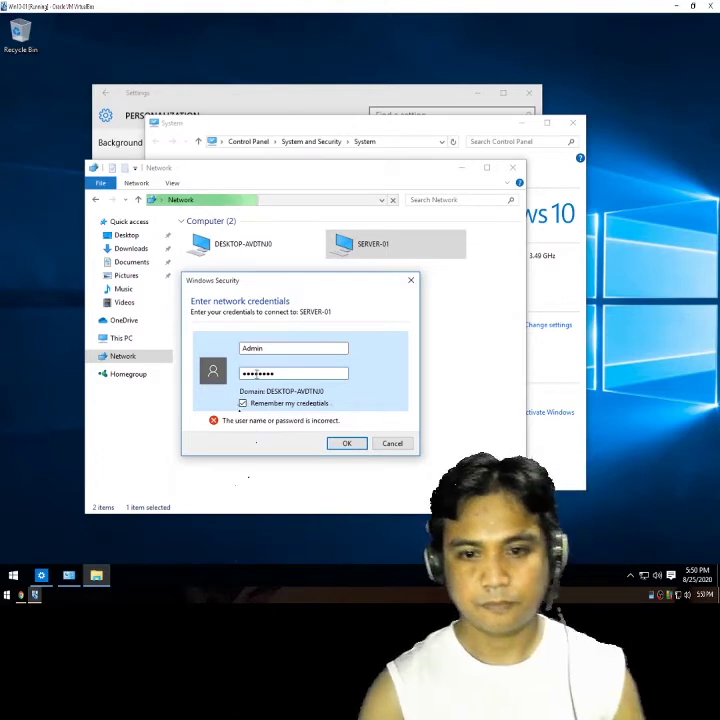
click(348, 444)
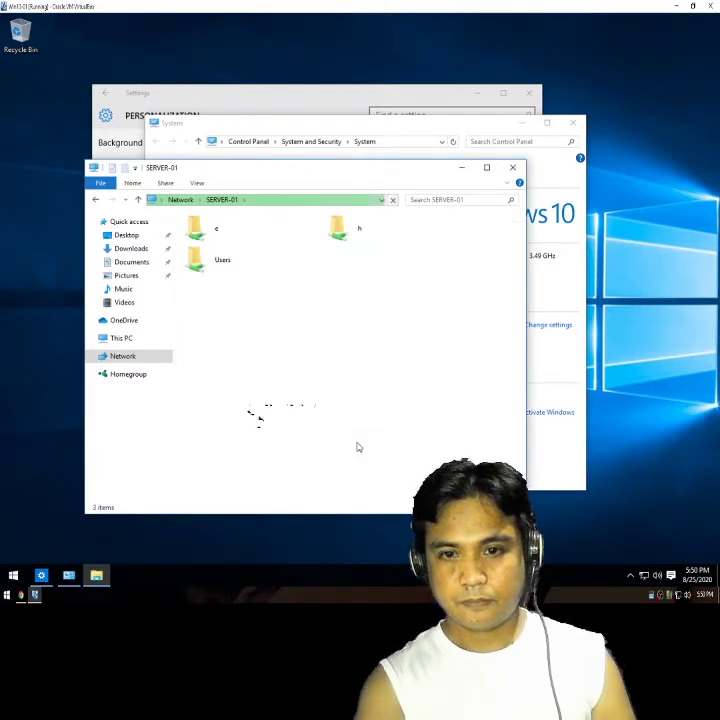
Step: Open the Activation folder inside Operating System on the server's h share
double_click(338, 236)
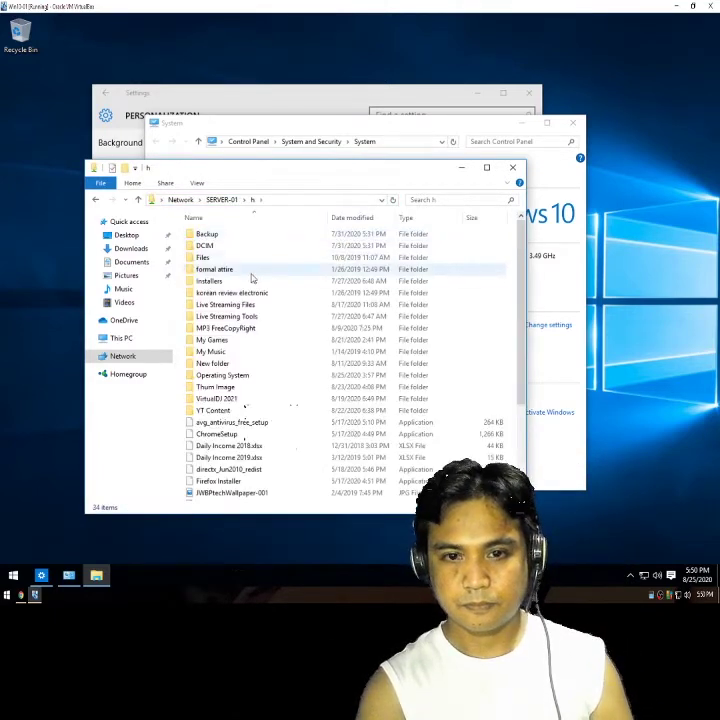
double_click(233, 376)
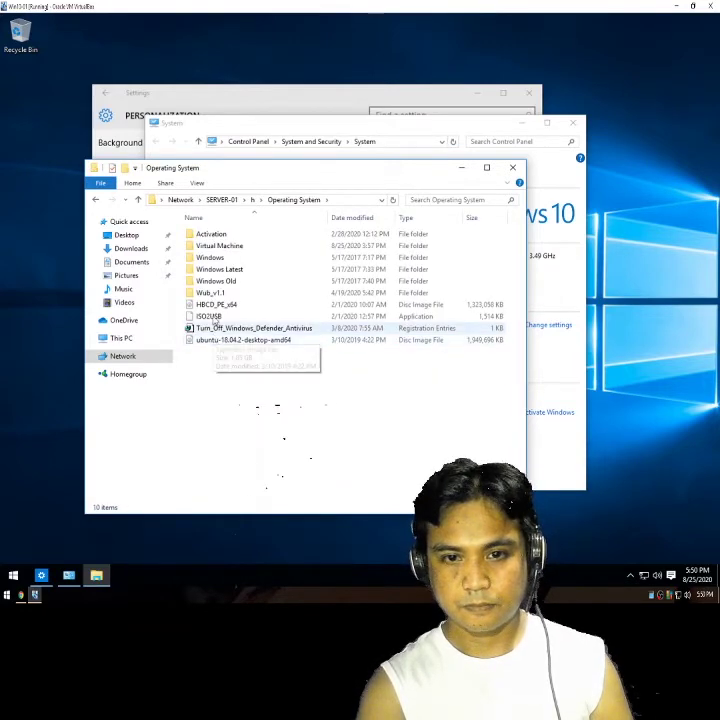
double_click(226, 236)
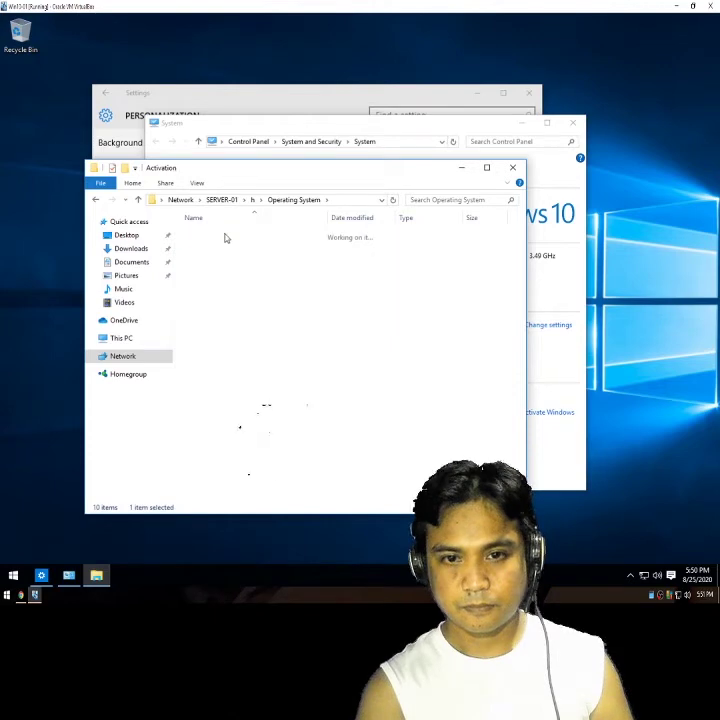
Step: Copy win10_activator from the server's Activation folder into the local Downloads folder
click(222, 364)
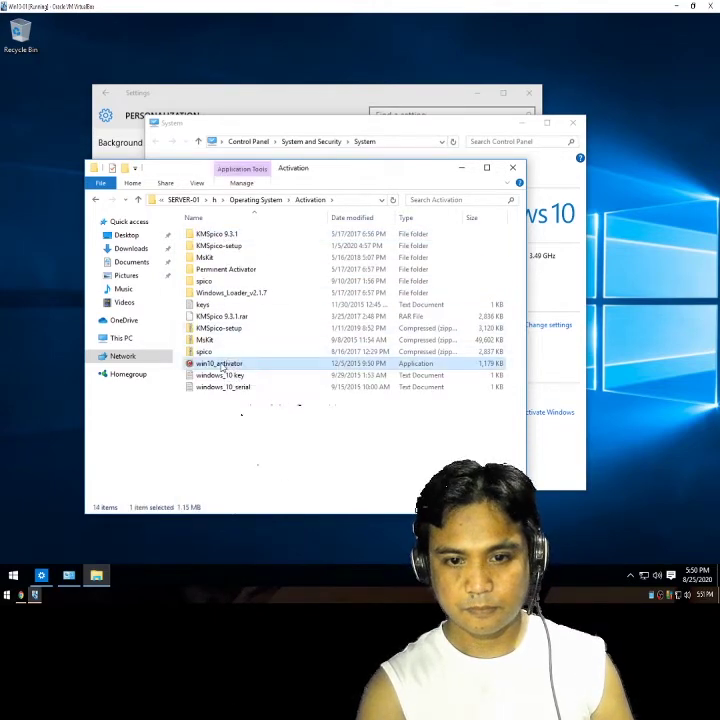
right_click(222, 364)
click(257, 486)
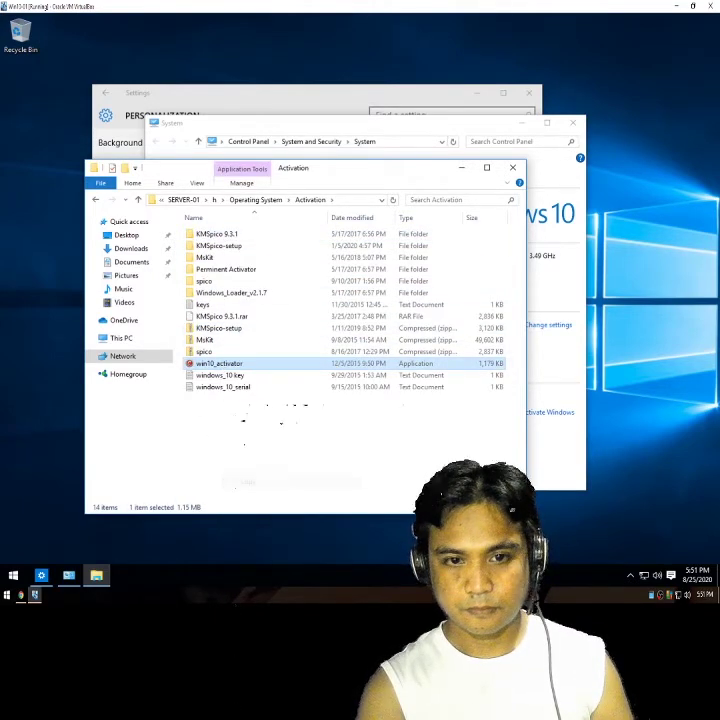
click(133, 249)
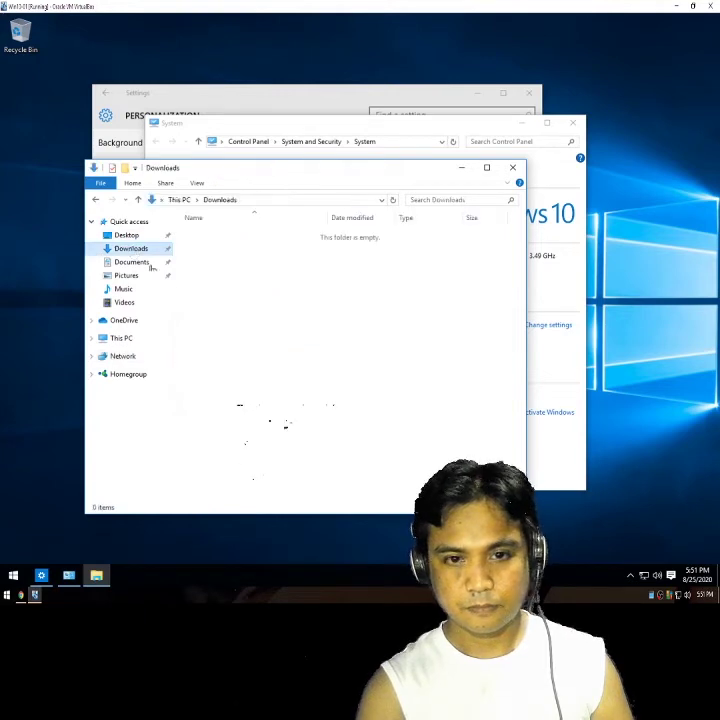
right_click(219, 324)
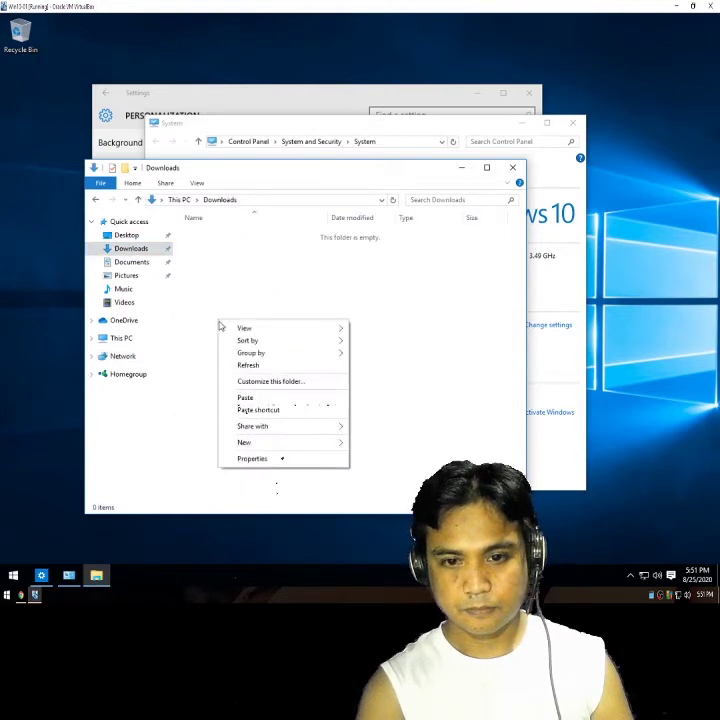
click(244, 398)
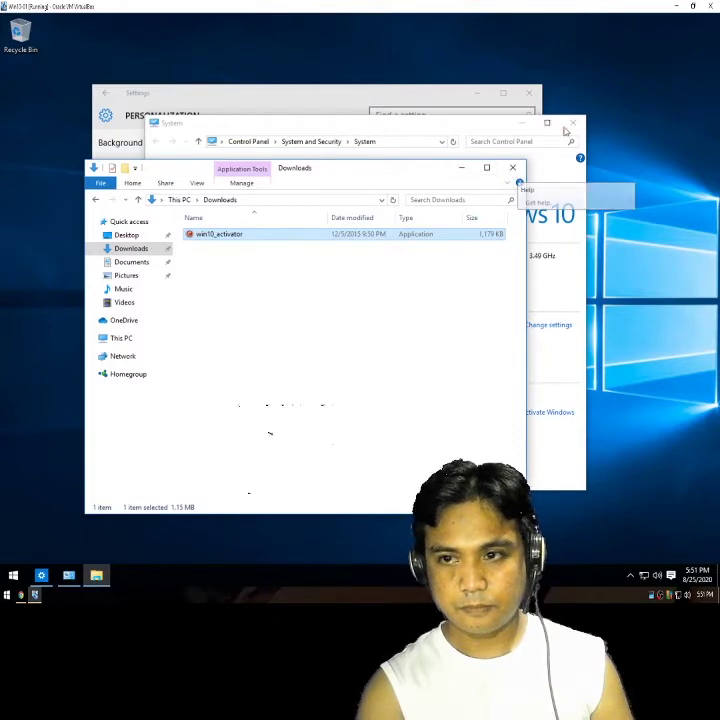
Step: Close the System window and the Downloads folder window
click(578, 122)
click(578, 122)
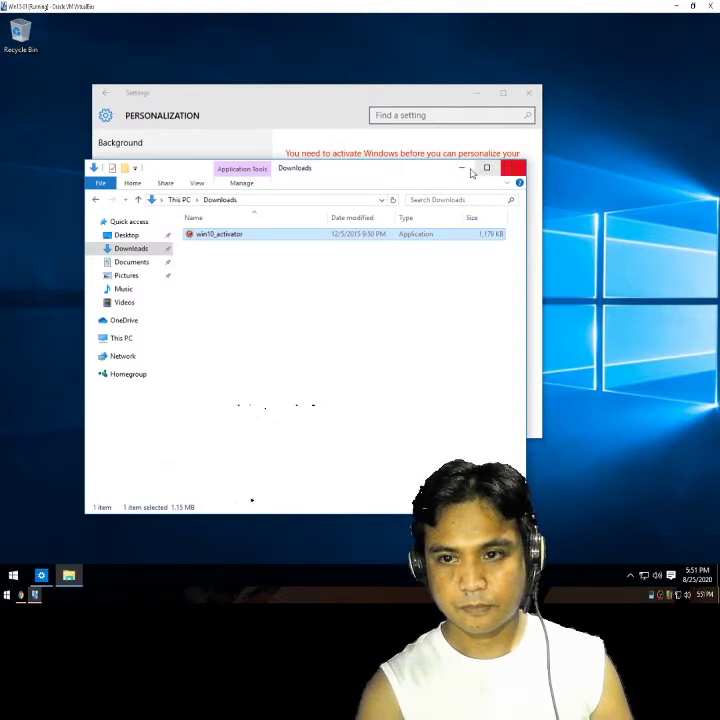
click(333, 352)
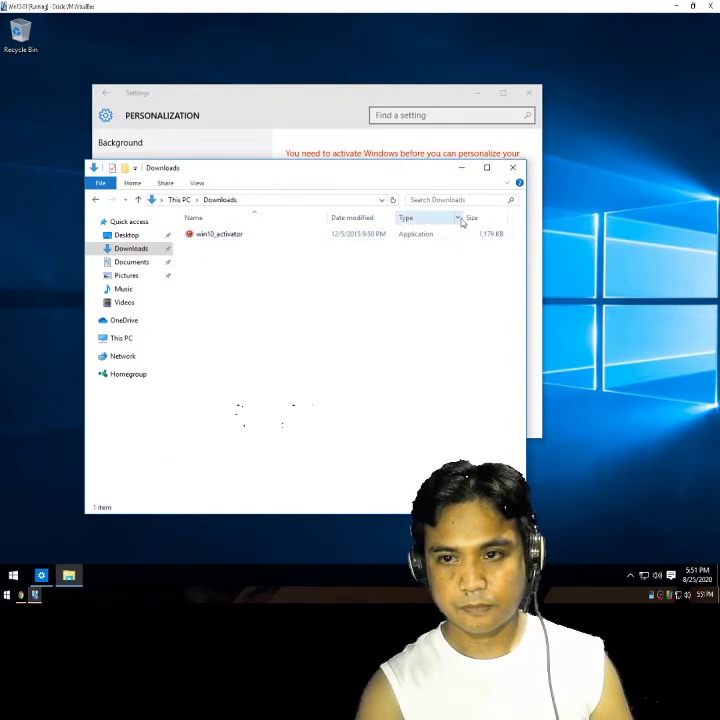
click(512, 167)
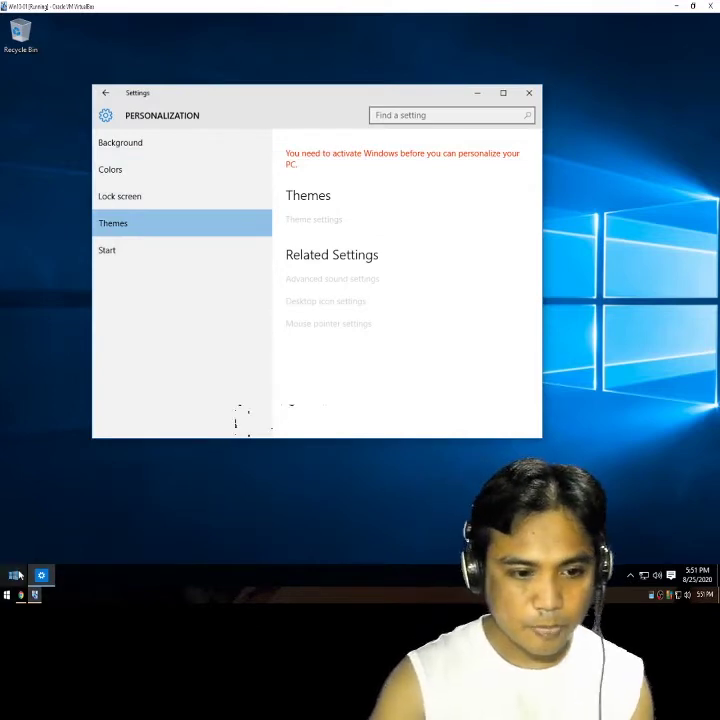
Step: Reopen the basic system information page and check the Windows activation status
right_click(13, 575)
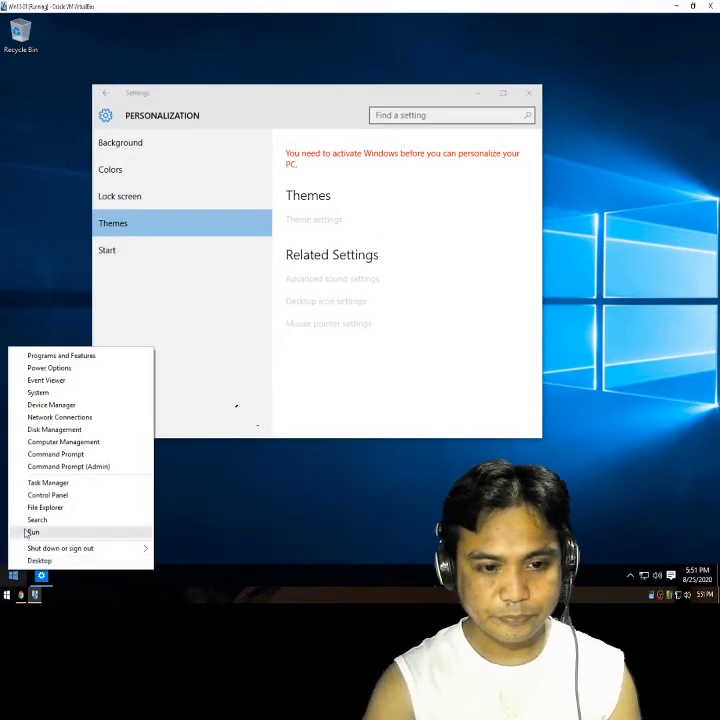
click(38, 392)
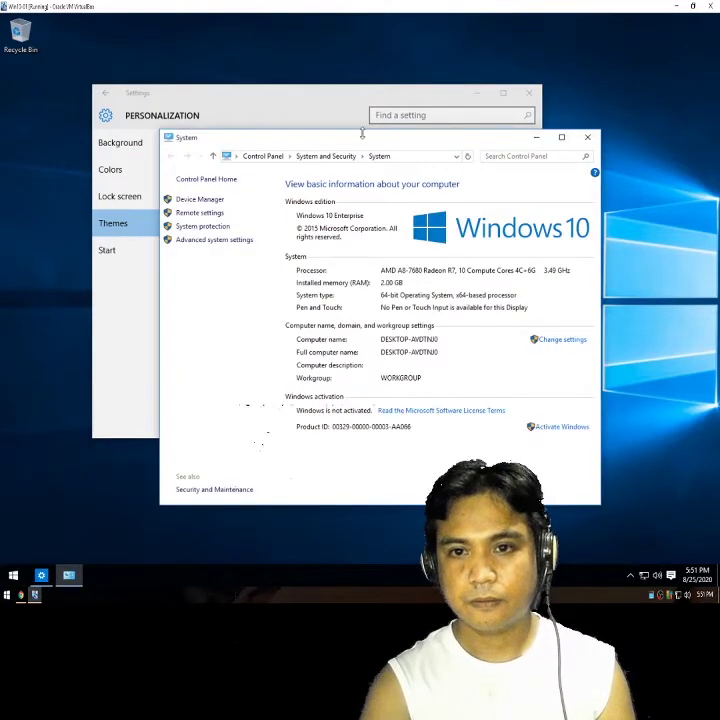
drag(368, 146, 344, 164)
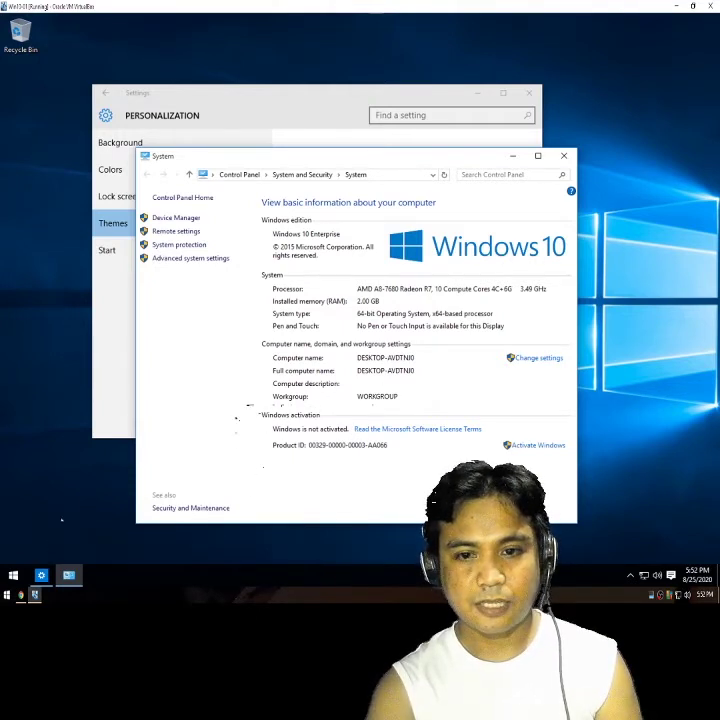
Step: Move win10_activator from the Downloads folder to the desktop and close the folder window
click(12, 577)
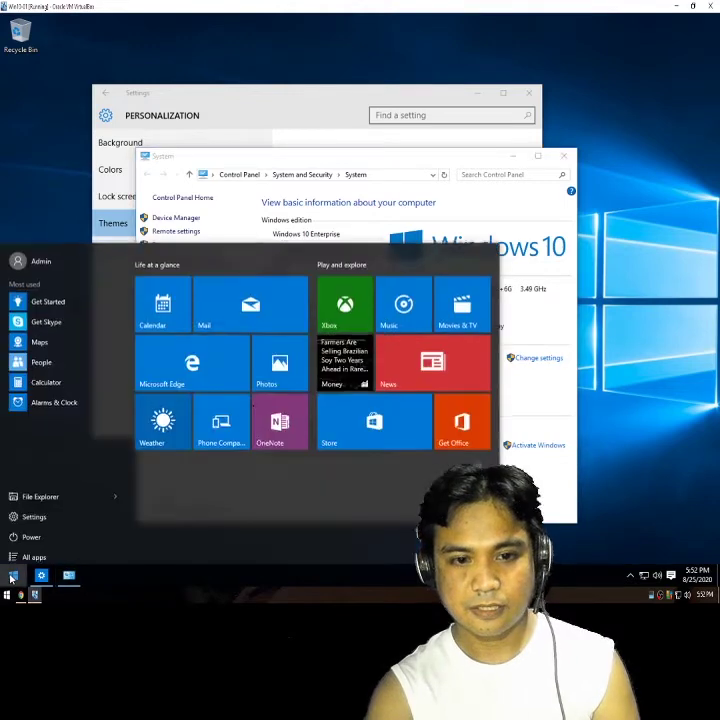
click(57, 167)
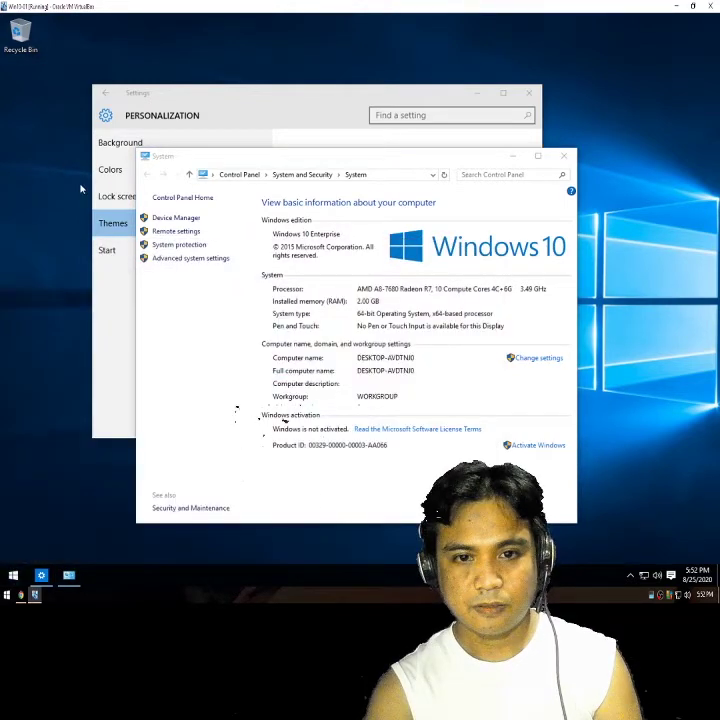
key(super+x)
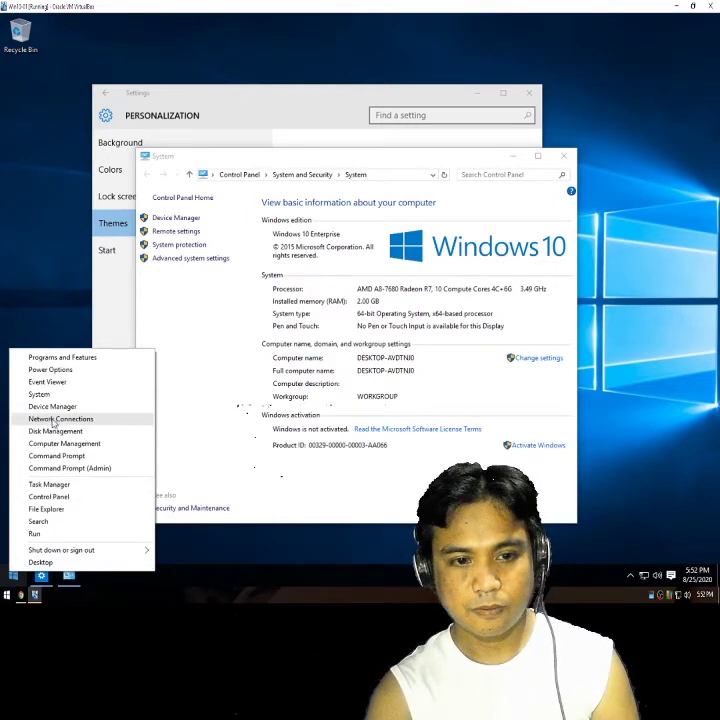
click(46, 509)
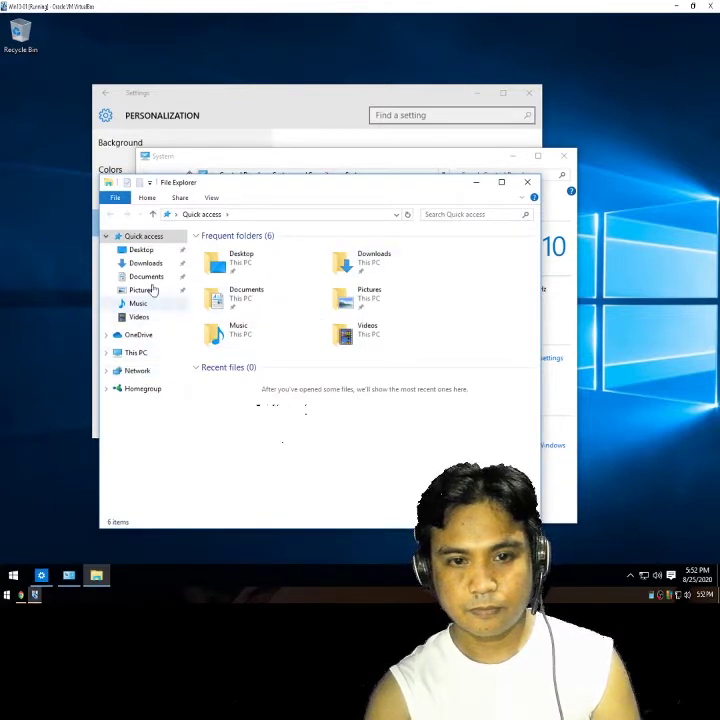
click(145, 276)
click(145, 263)
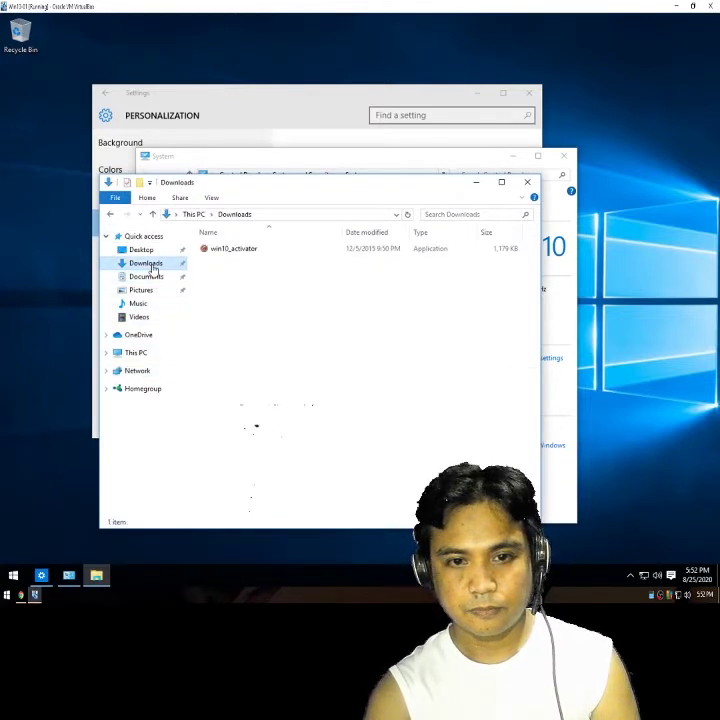
click(223, 253)
right_click(225, 255)
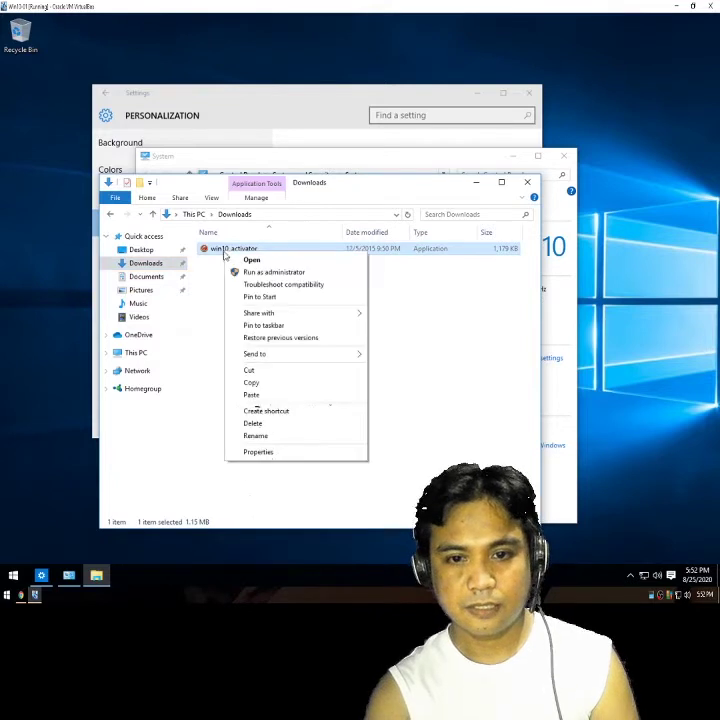
click(209, 294)
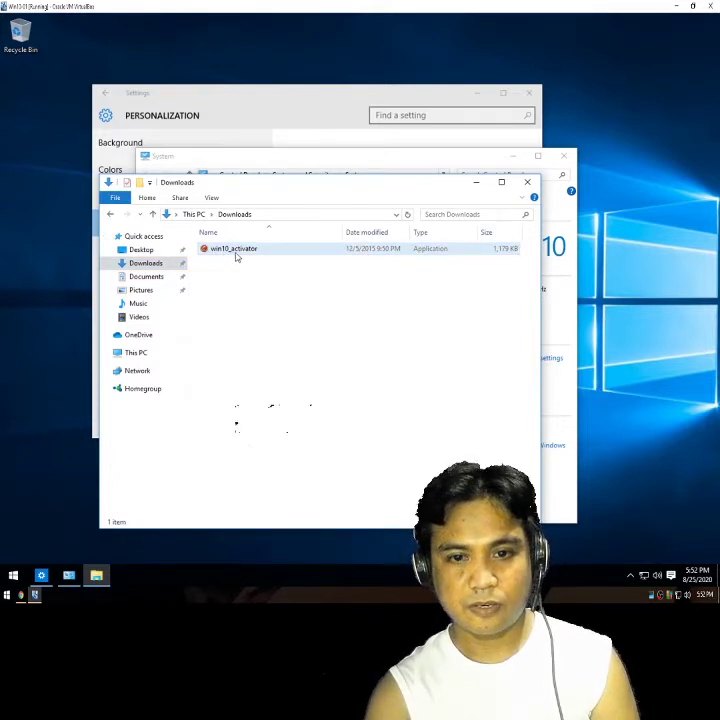
drag(236, 256, 24, 100)
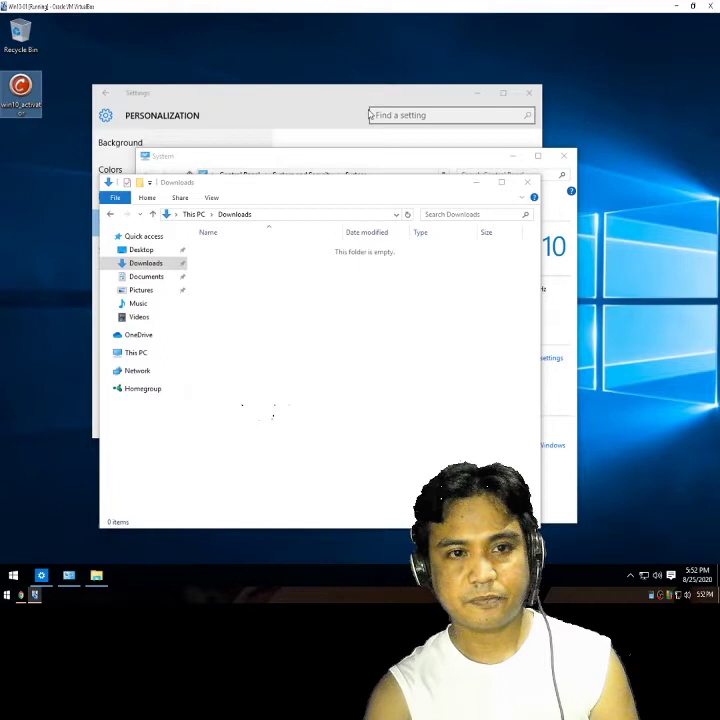
click(527, 182)
drag(461, 162, 507, 167)
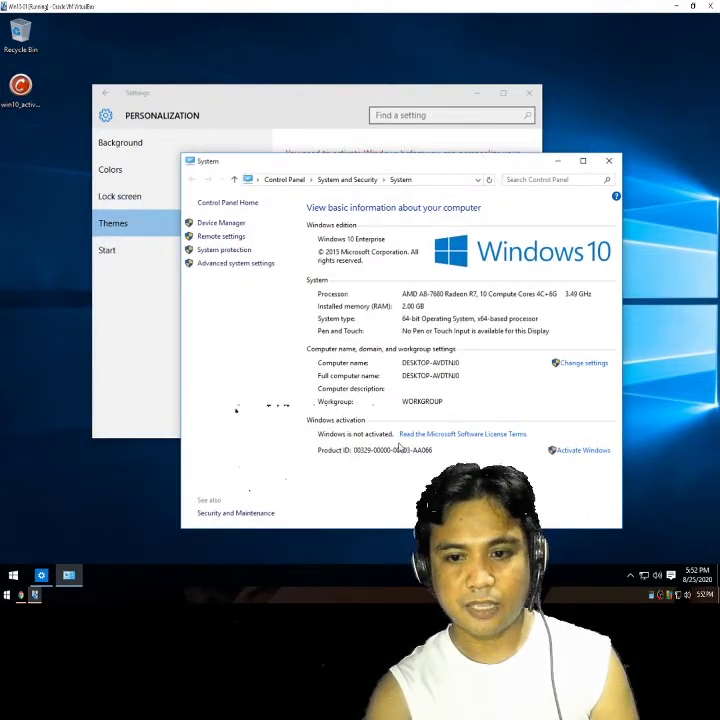
Step: Run win10_activator from the desktop as administrator, allow it to make changes, apply its patch and exit the tool
right_click(9, 97)
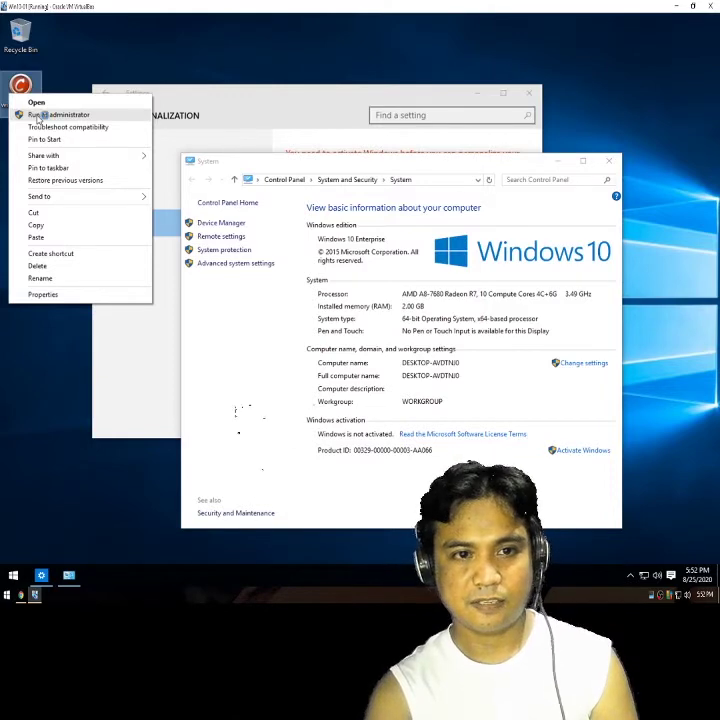
click(37, 116)
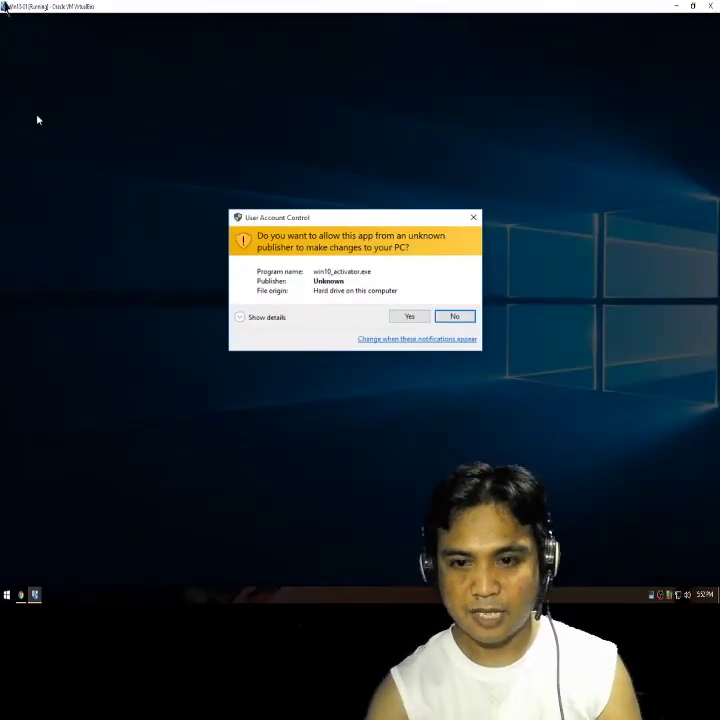
click(407, 316)
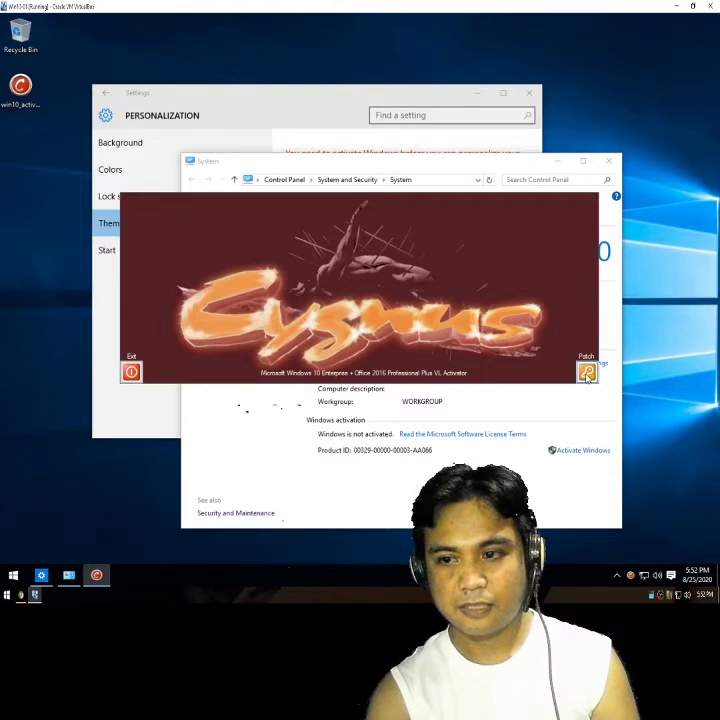
click(587, 372)
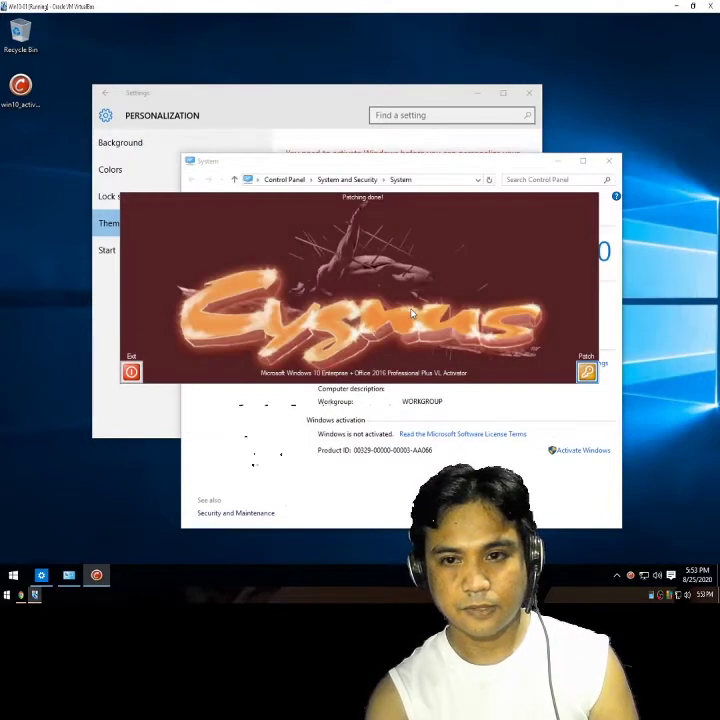
click(131, 372)
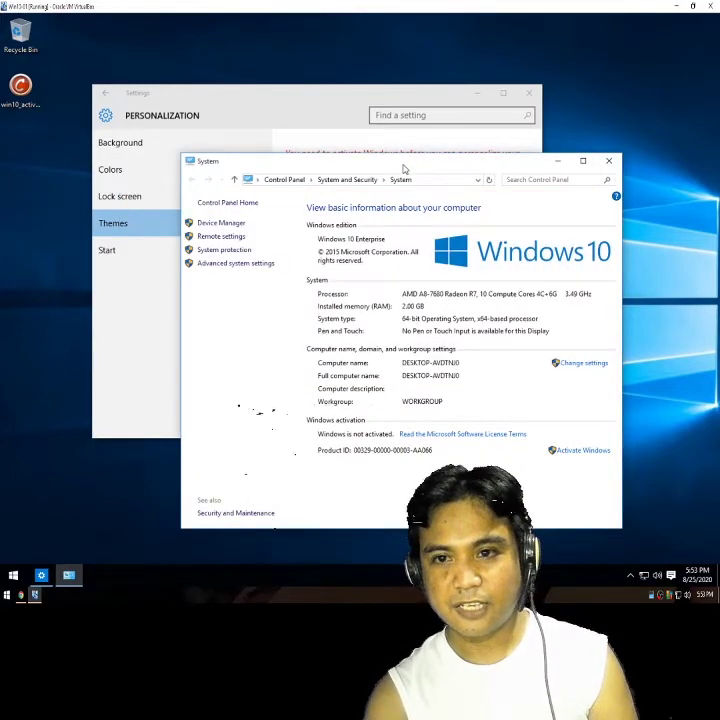
Step: Close the System window and the Personalization settings window
drag(404, 169, 361, 127)
click(388, 138)
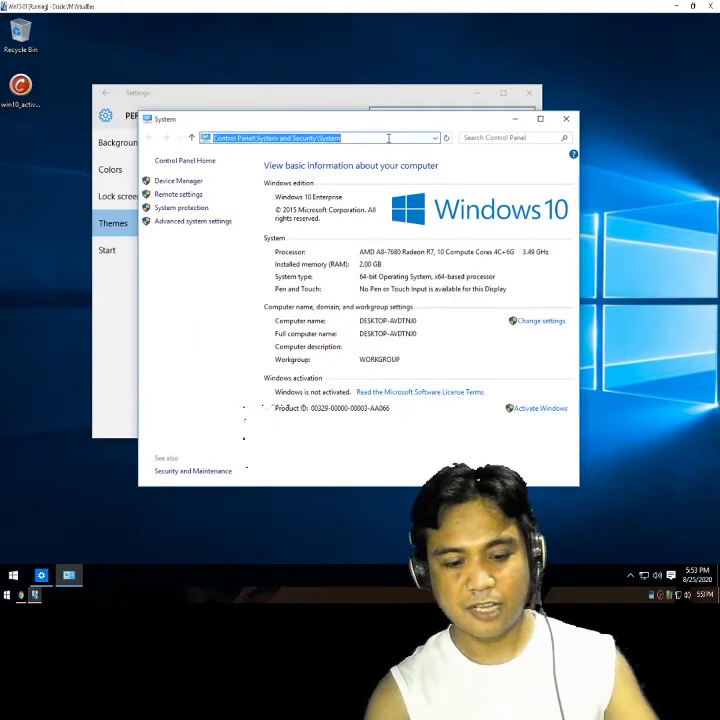
click(388, 138)
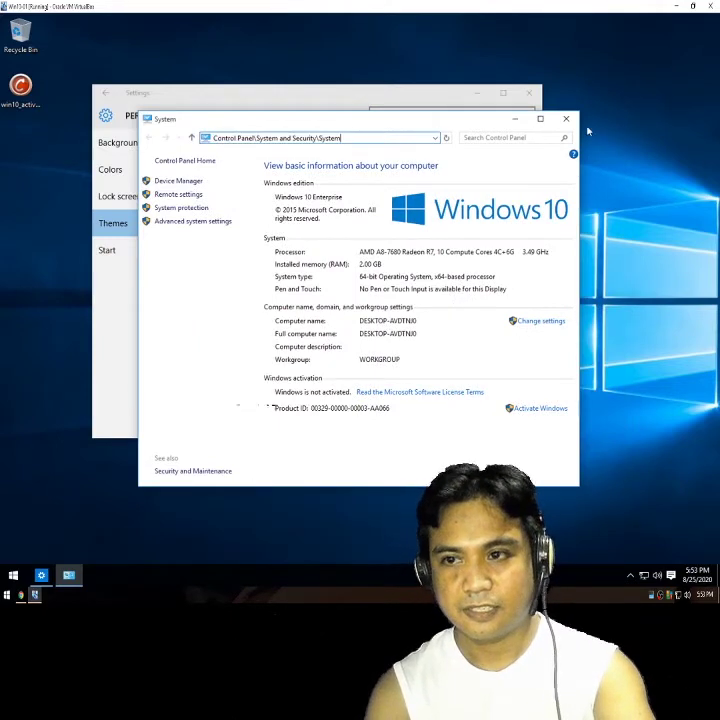
click(569, 122)
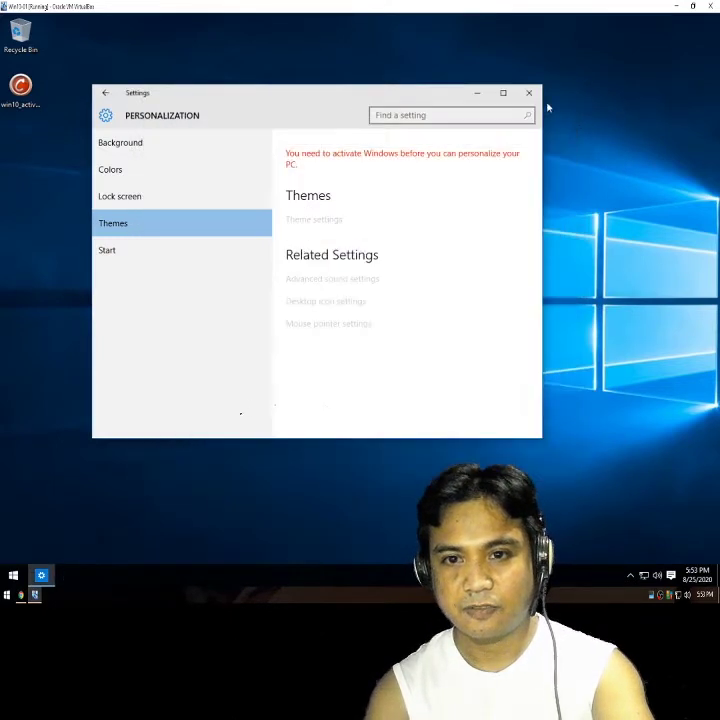
click(529, 94)
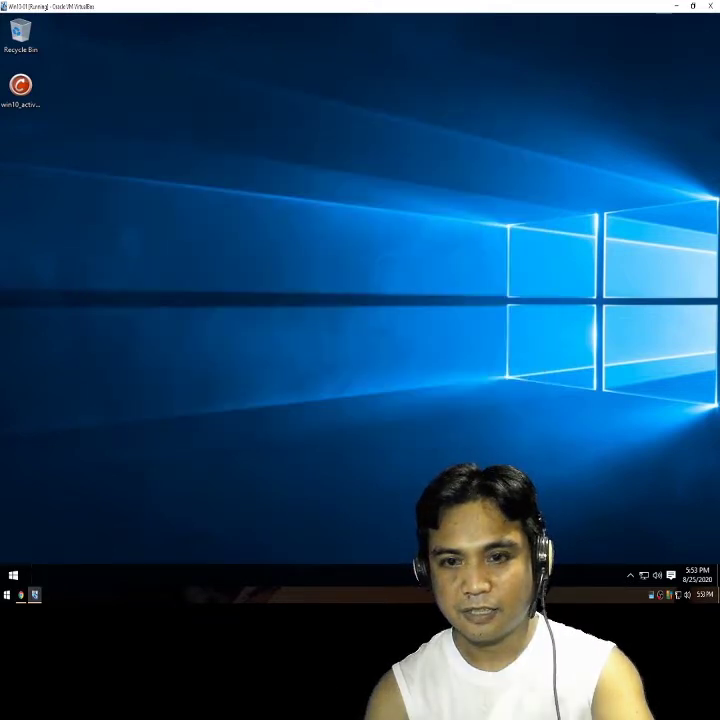
Step: Open the system information page again to recheck the Windows activation status, and close it
right_click(14, 577)
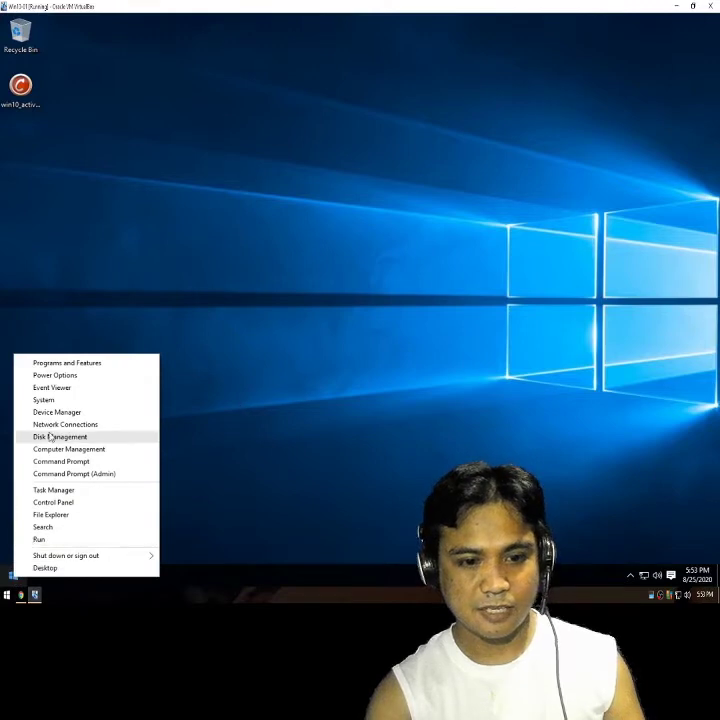
click(53, 401)
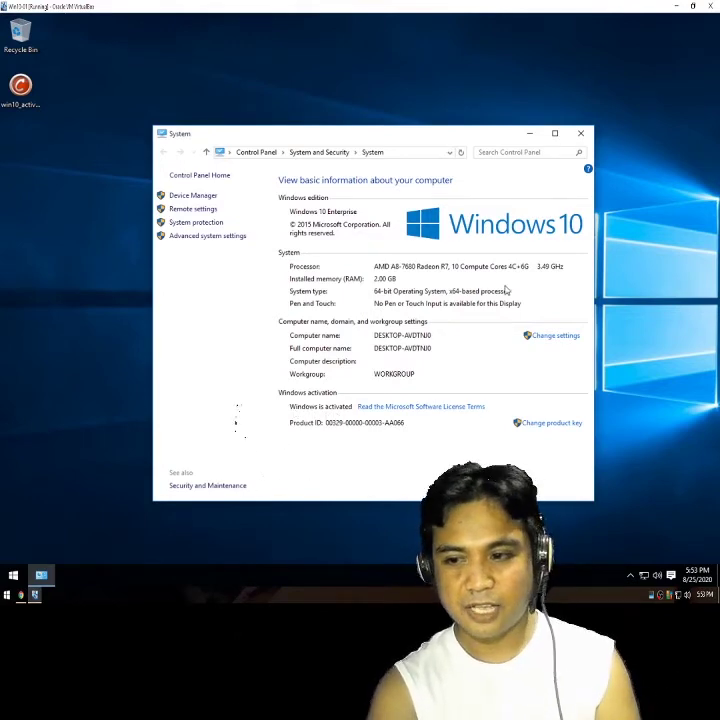
drag(490, 136, 455, 110)
click(548, 103)
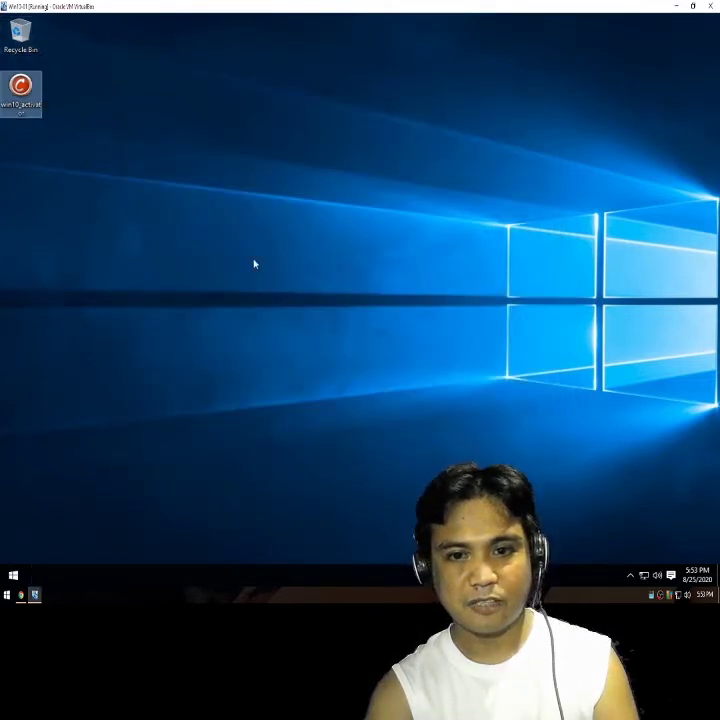
Step: Open the desktop's personalization settings, review the Background options and show the Themes page
right_click(254, 262)
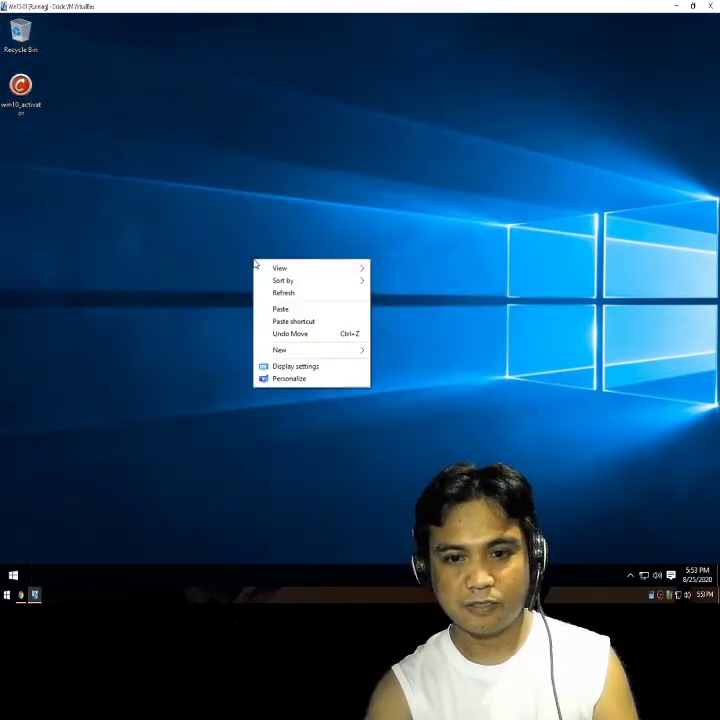
click(290, 379)
scroll(363, 313, down, 3)
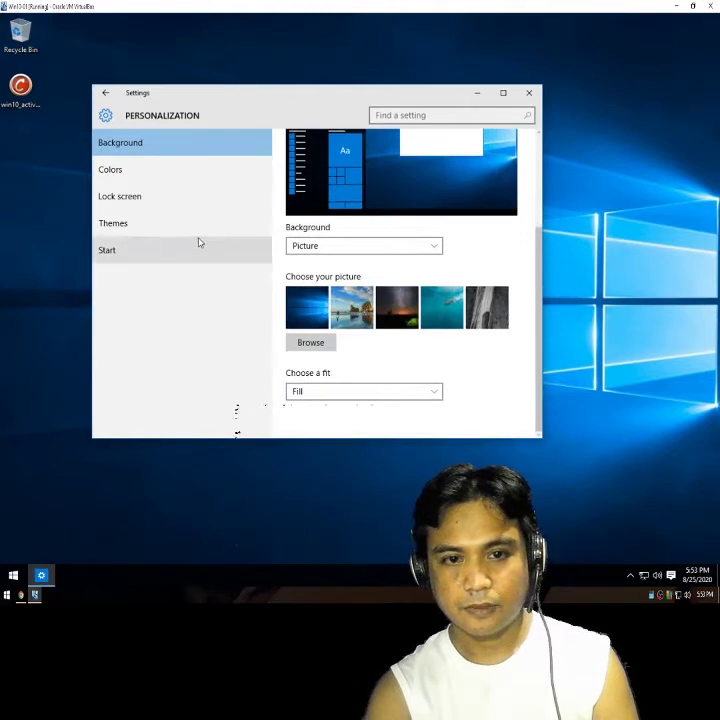
scroll(406, 352, down, 3)
click(116, 224)
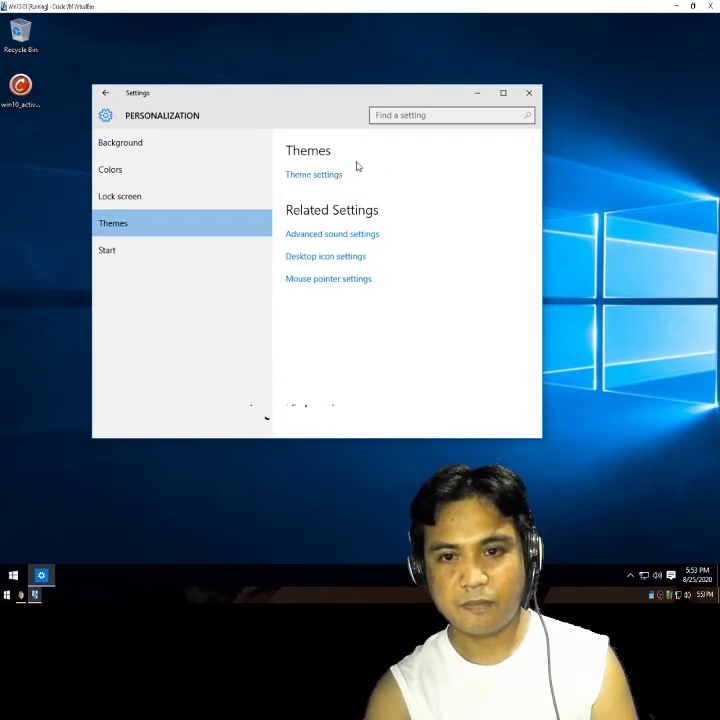
Step: Show the Computer, User's Files, Network and Control Panel icons on the desktop, and close the settings windows
click(306, 258)
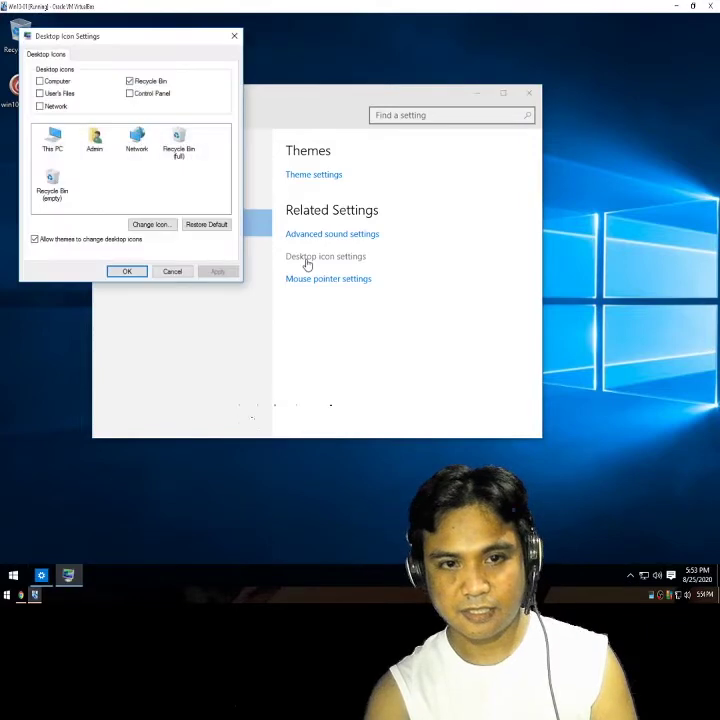
click(40, 81)
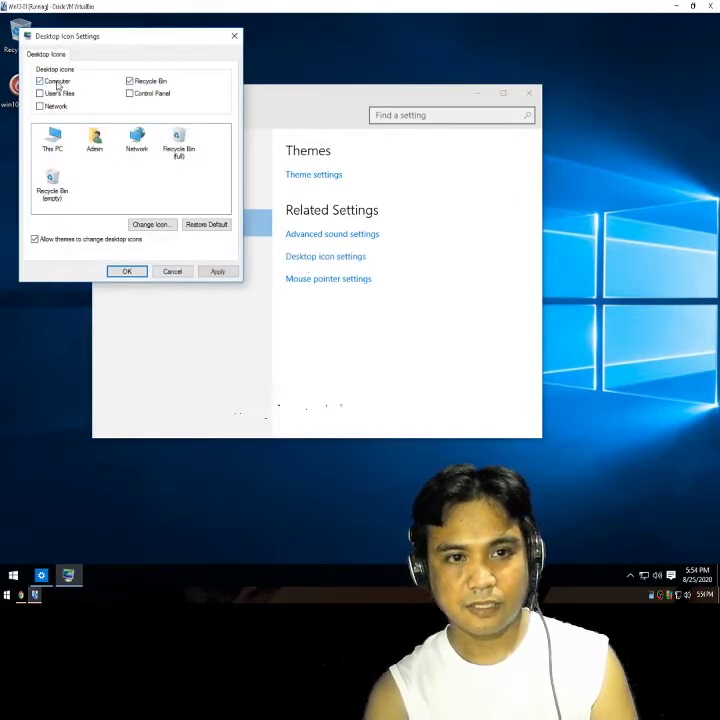
click(40, 106)
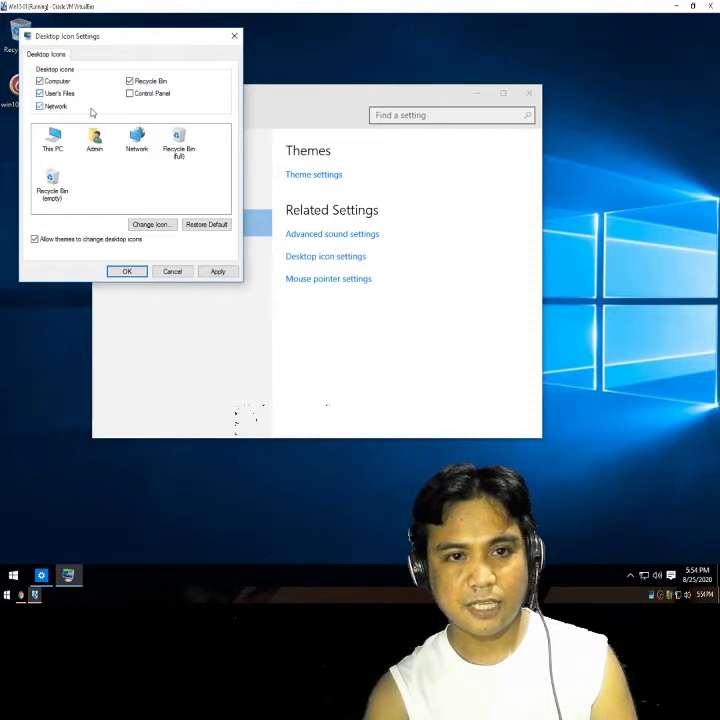
click(129, 93)
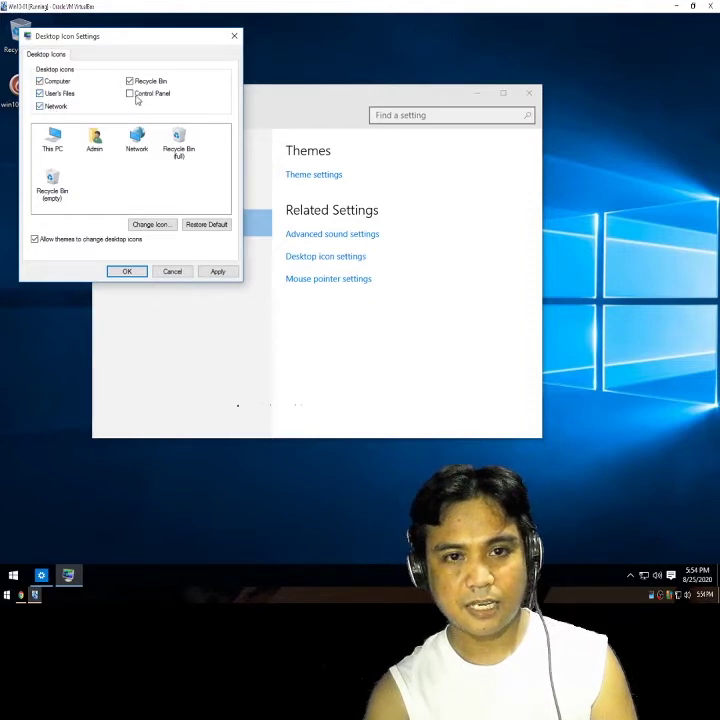
click(219, 273)
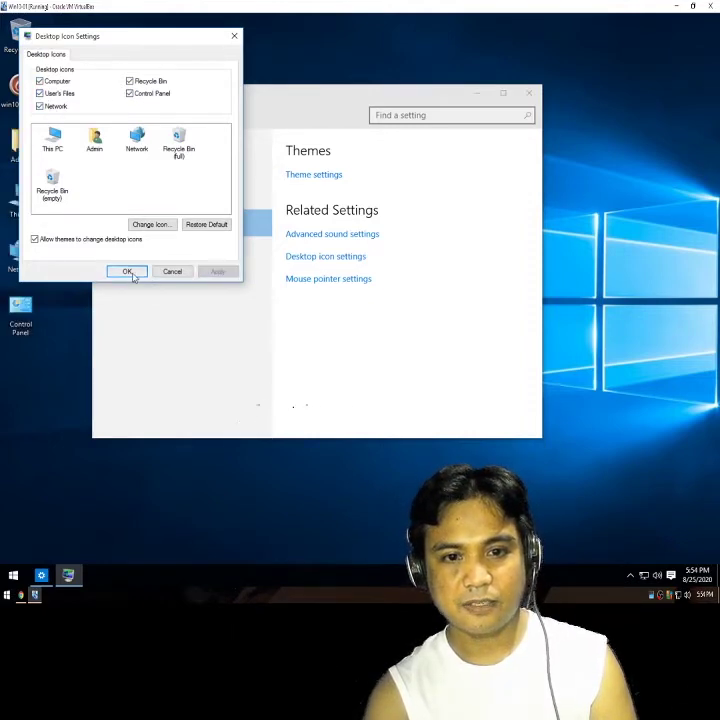
click(130, 272)
click(529, 93)
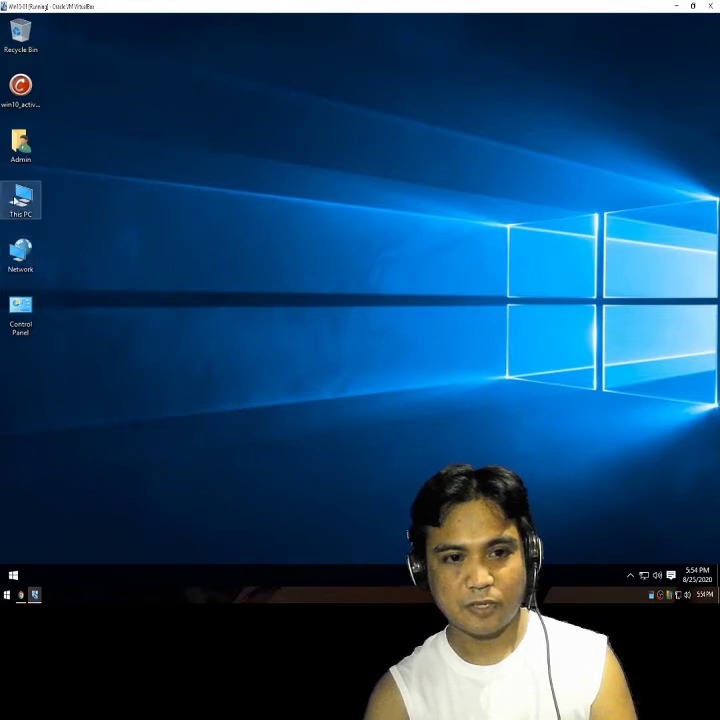
Step: Open This PC to view its folders and drives, close it, and refresh the desktop
double_click(20, 200)
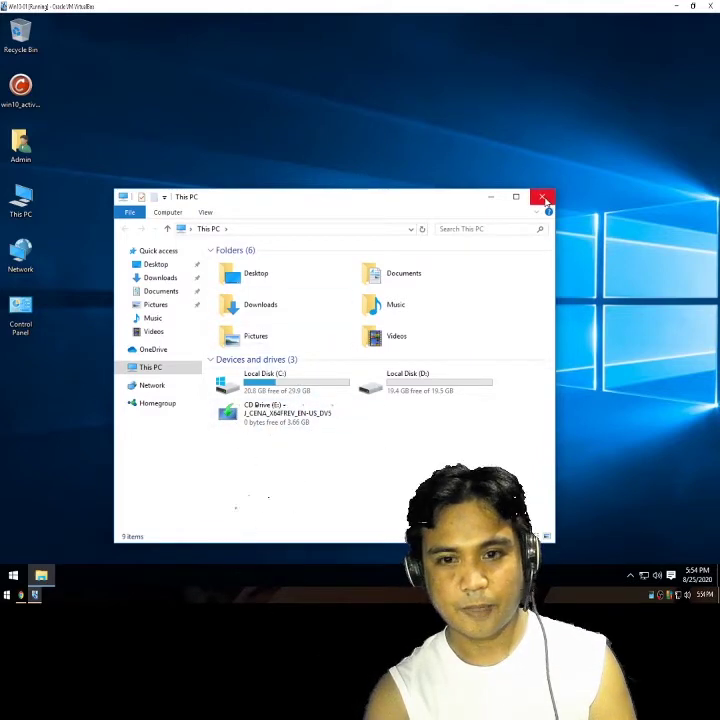
click(543, 199)
right_click(257, 202)
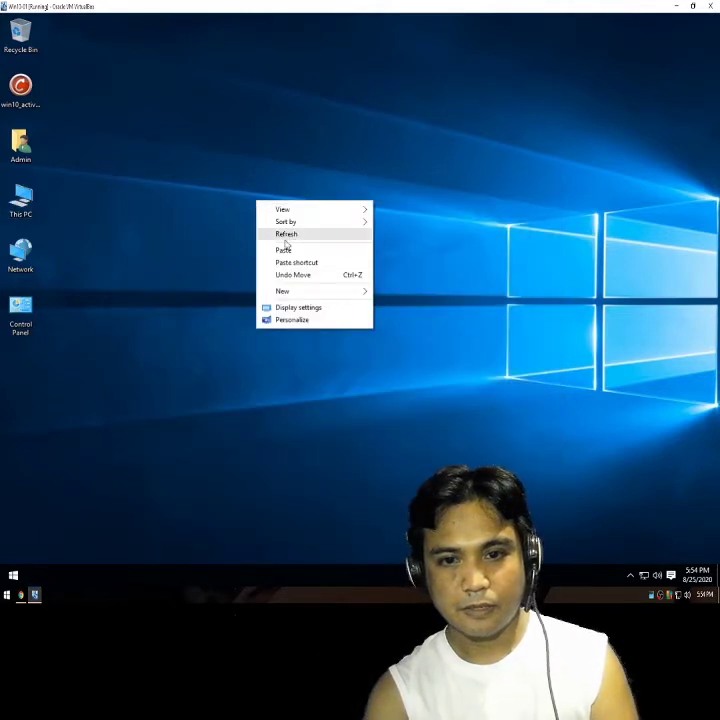
click(286, 234)
right_click(178, 156)
click(193, 190)
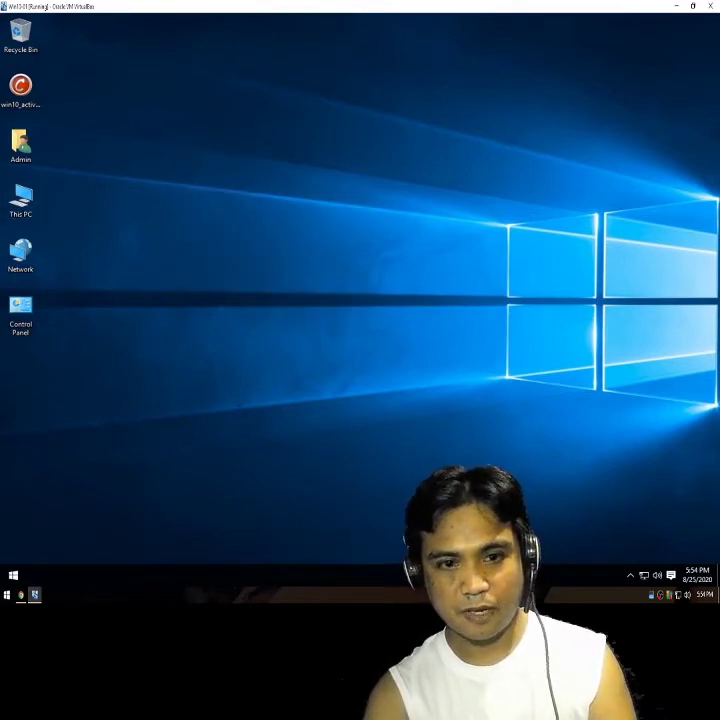
Step: Show This PC's properties, bring up the computer name settings in System Properties, and reposition both windows
right_click(22, 206)
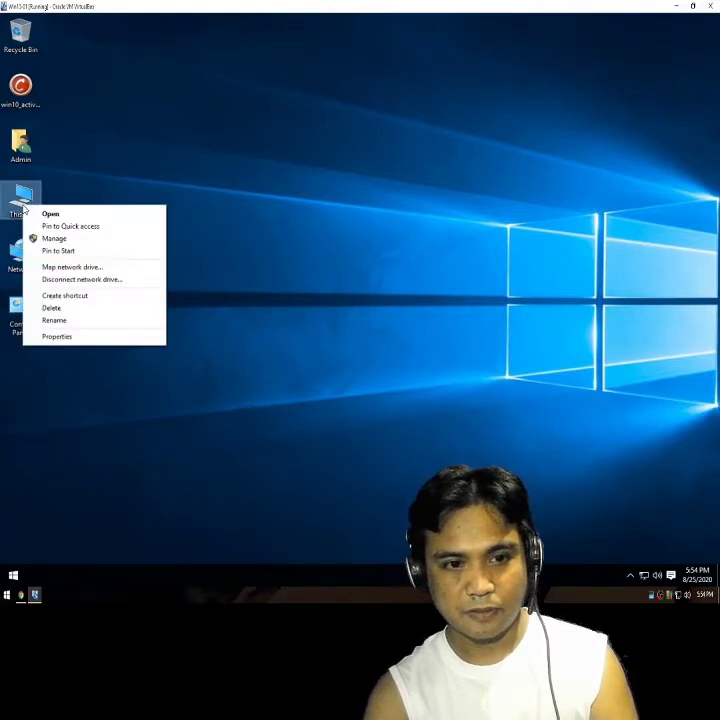
click(56, 337)
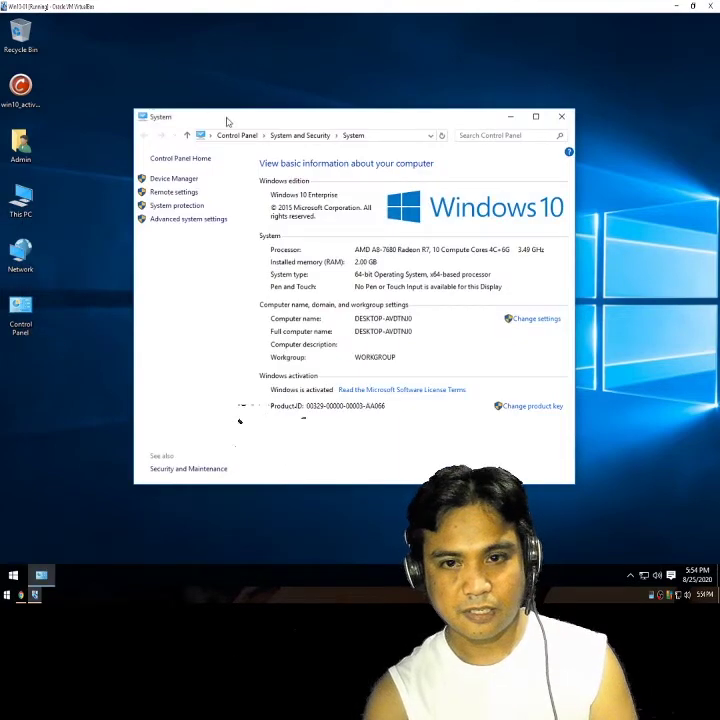
drag(262, 122, 235, 80)
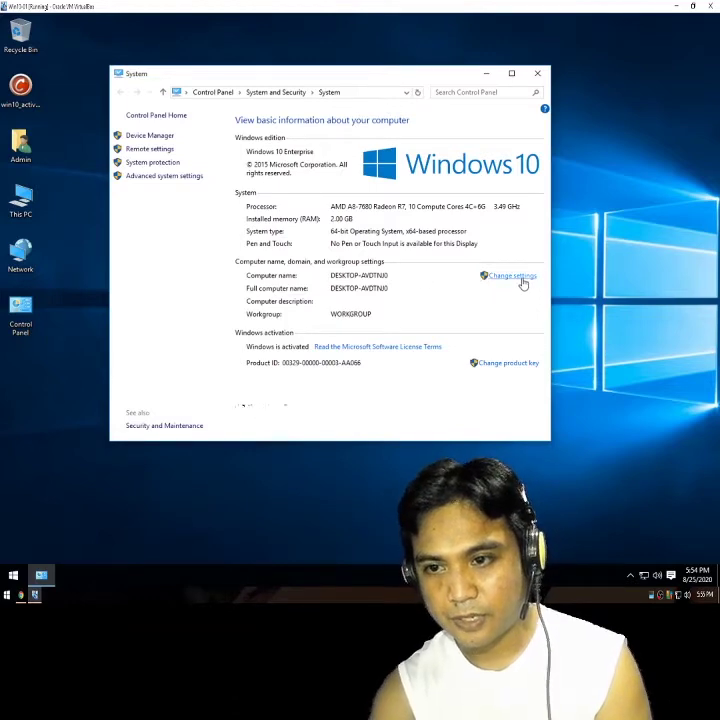
click(512, 276)
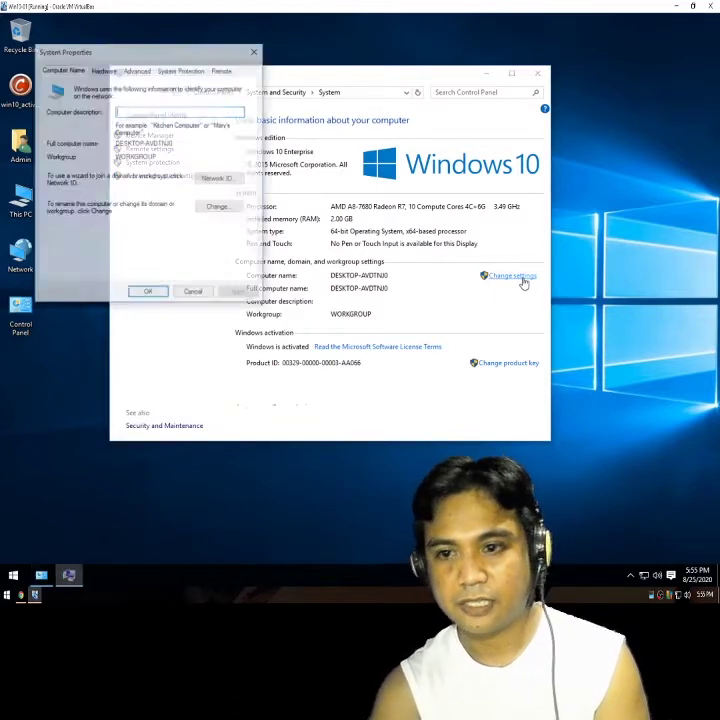
drag(177, 54, 270, 111)
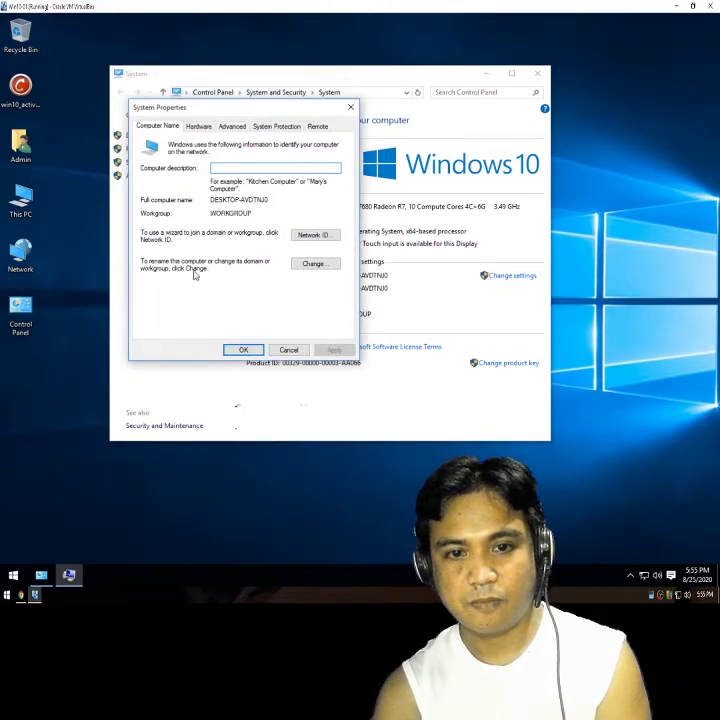
Step: Enter Dell-Intel-i9 as the new computer name, keeping the computer in its workgroup
click(318, 266)
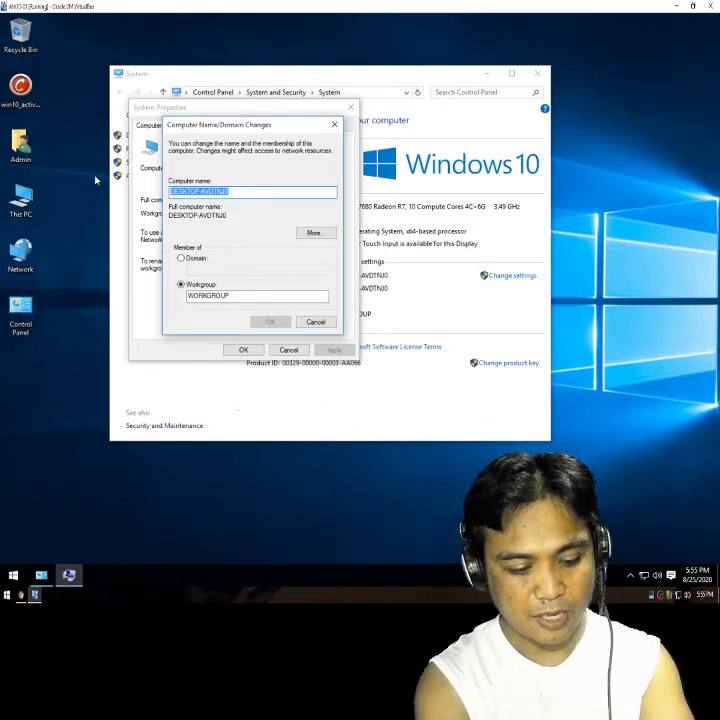
text(Dell-I)
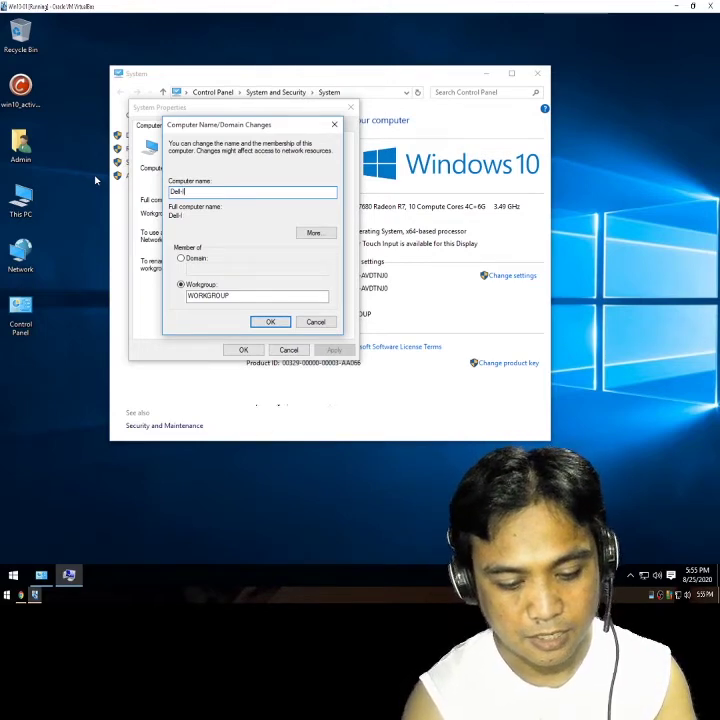
text(i5)
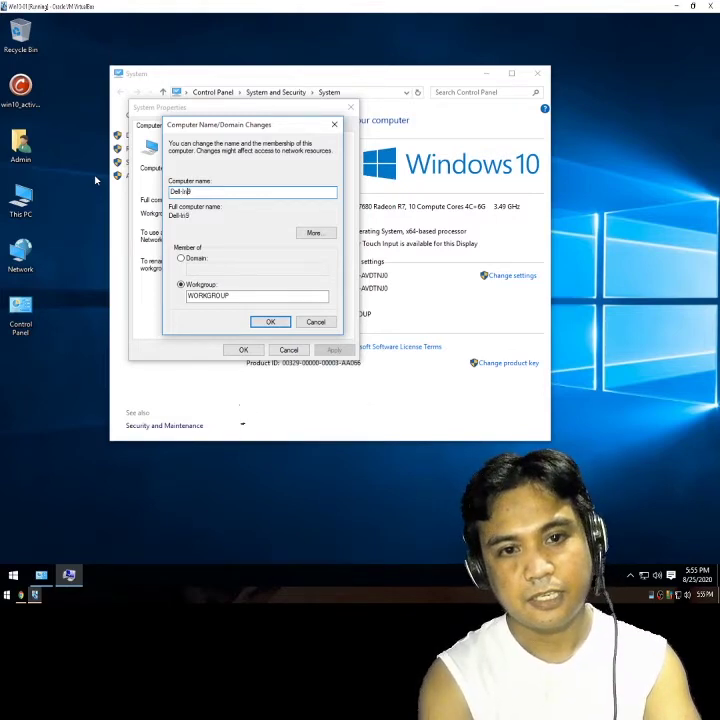
text(ter)
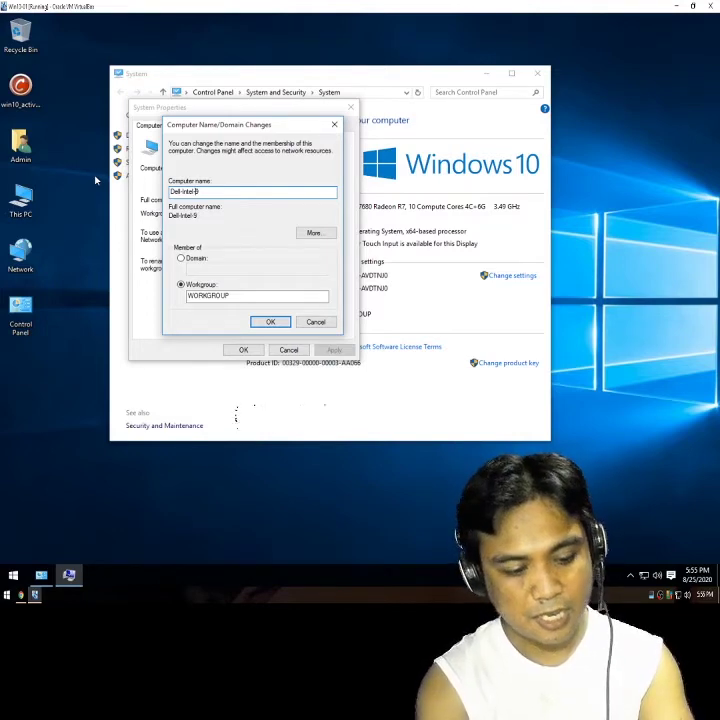
key(BackSpace)
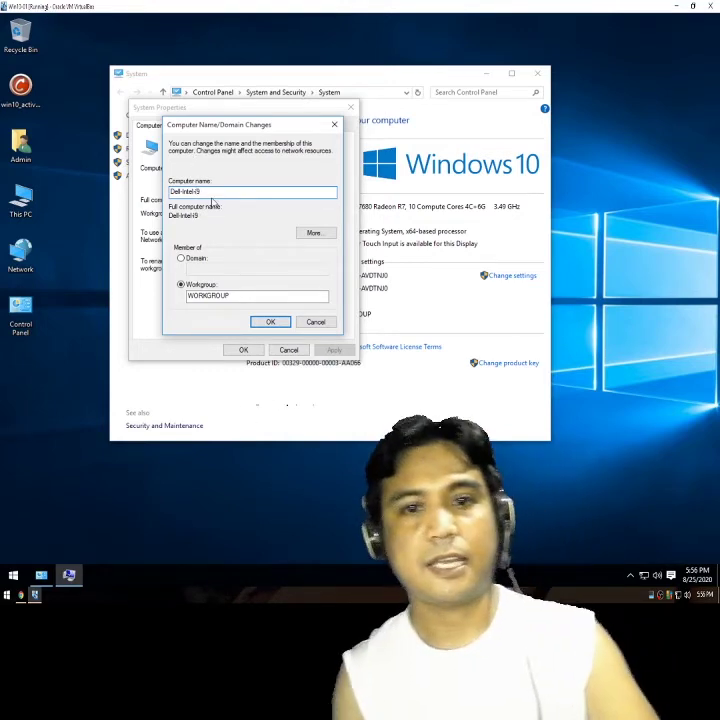
mouse_move(210, 191)
mouse_down()
mouse_move(194, 191)
mouse_move(220, 190)
mouse_up()
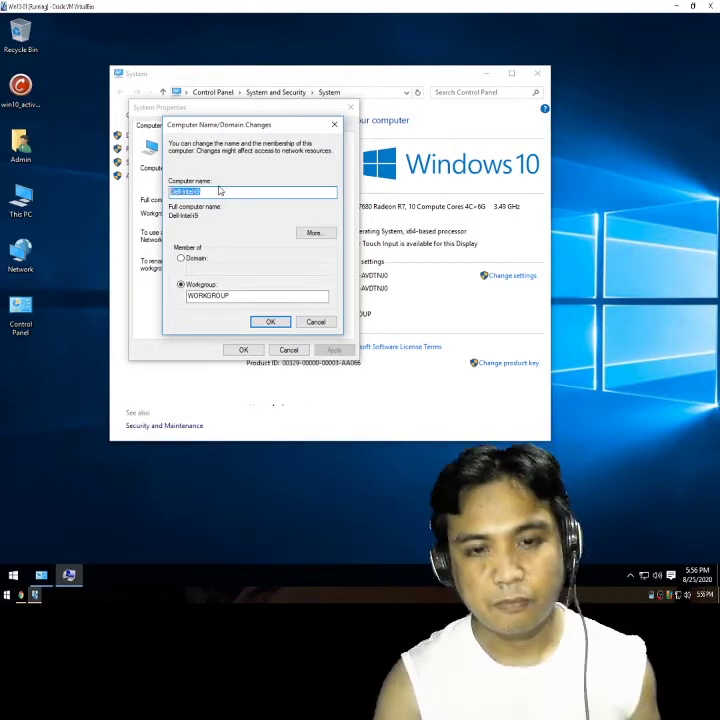
click(216, 192)
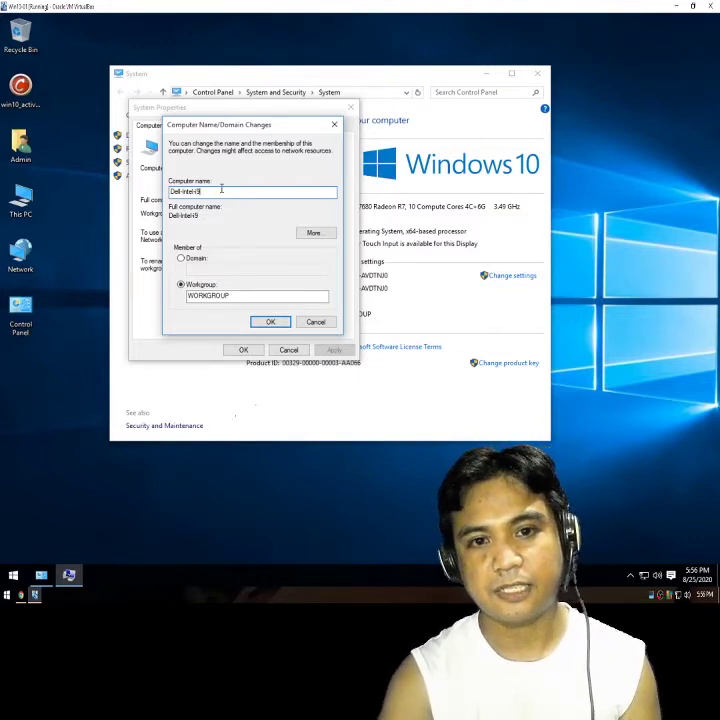
drag(221, 190, 170, 191)
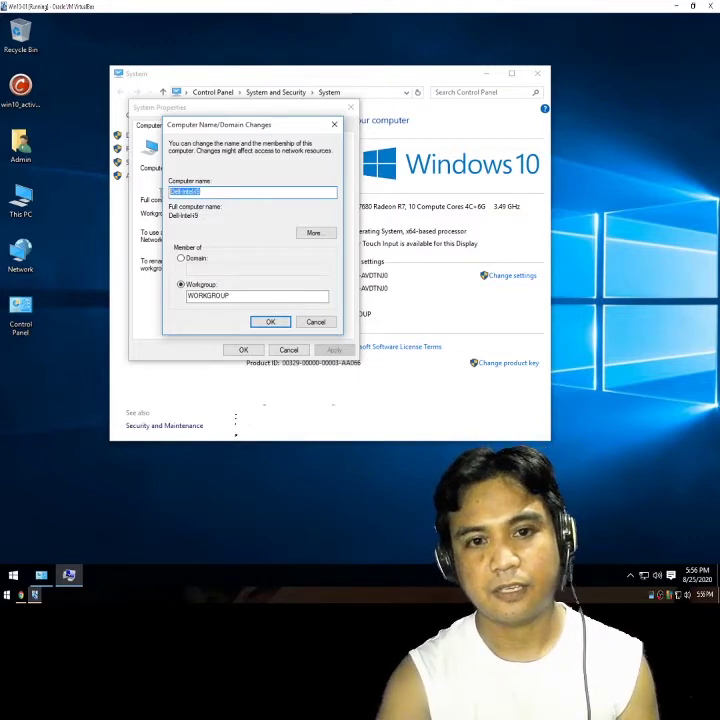
click(207, 190)
double_click(210, 190)
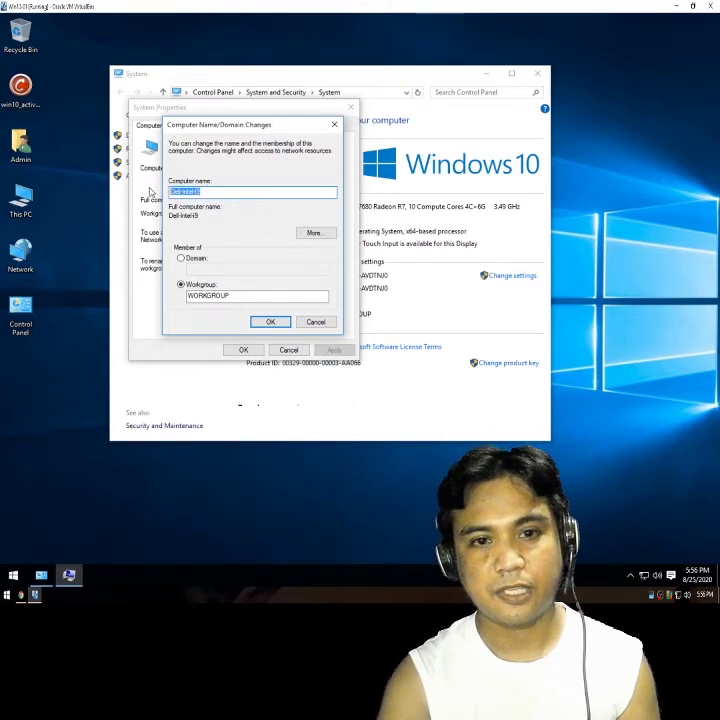
click(208, 191)
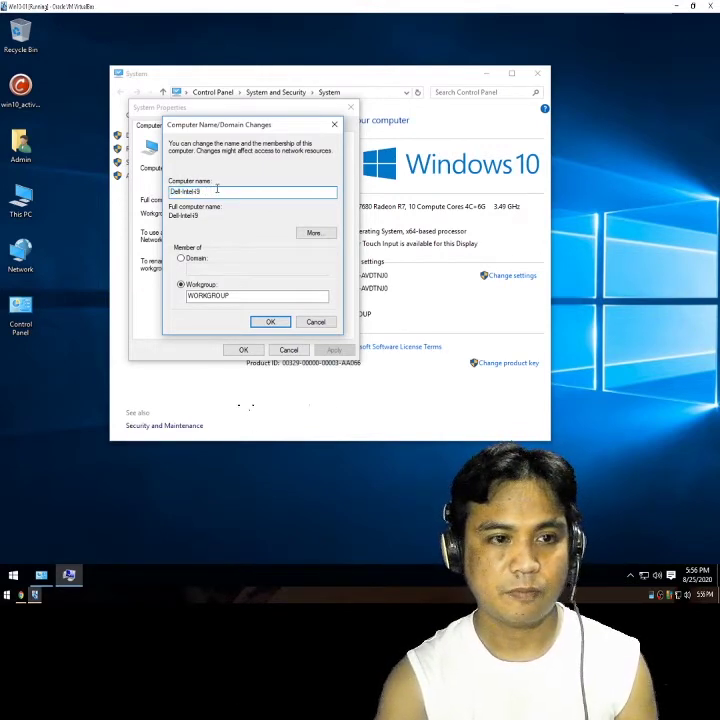
double_click(216, 188)
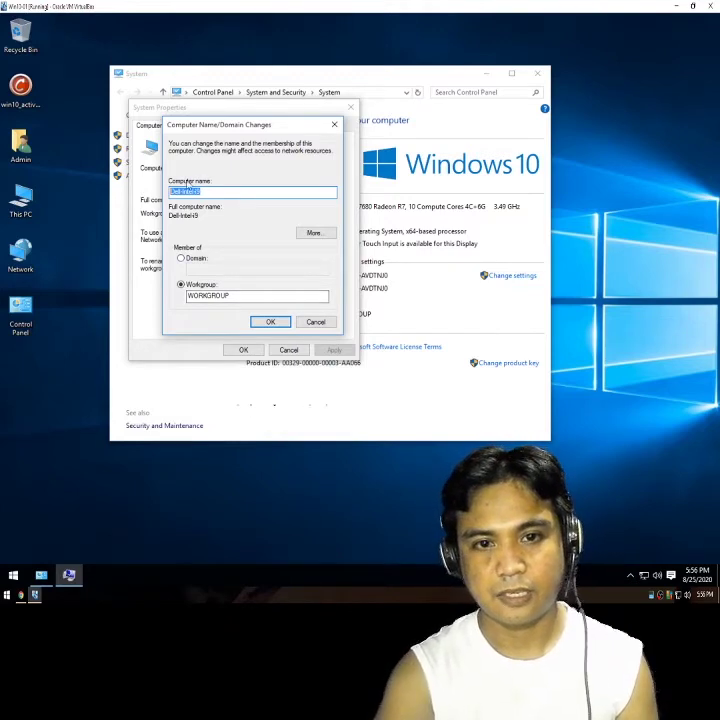
Step: Confirm the computer name change and acknowledge the restart notice
click(268, 322)
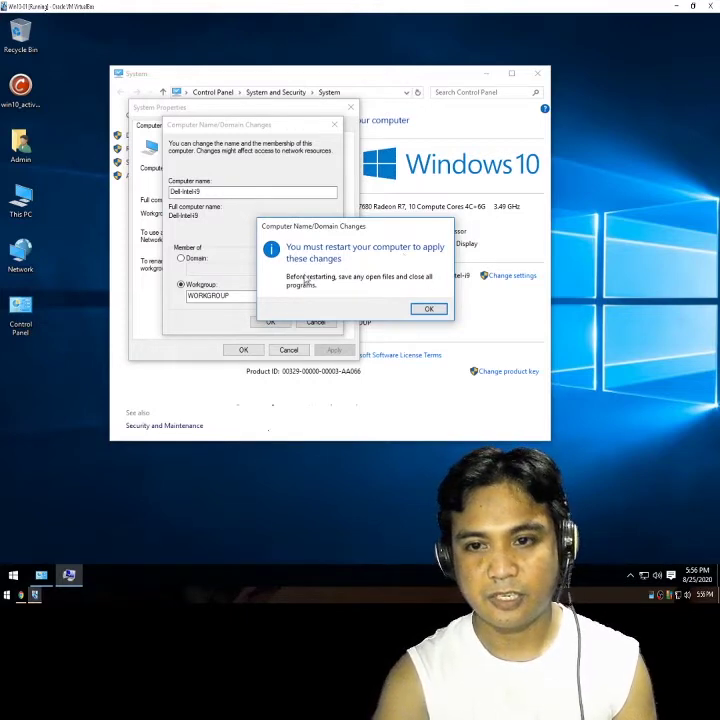
click(430, 310)
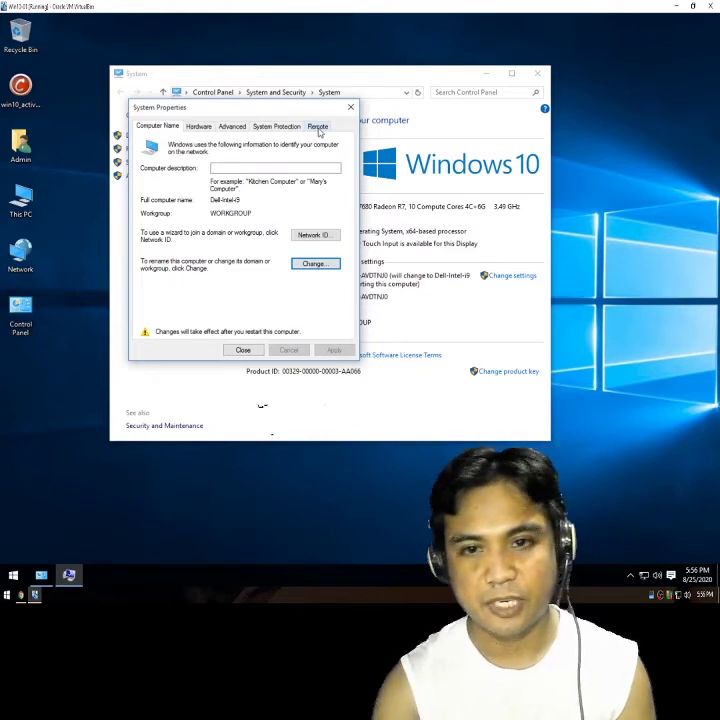
Step: Review the Remote Desktop options by allowing remote connections and switching back to not allowing them
click(318, 128)
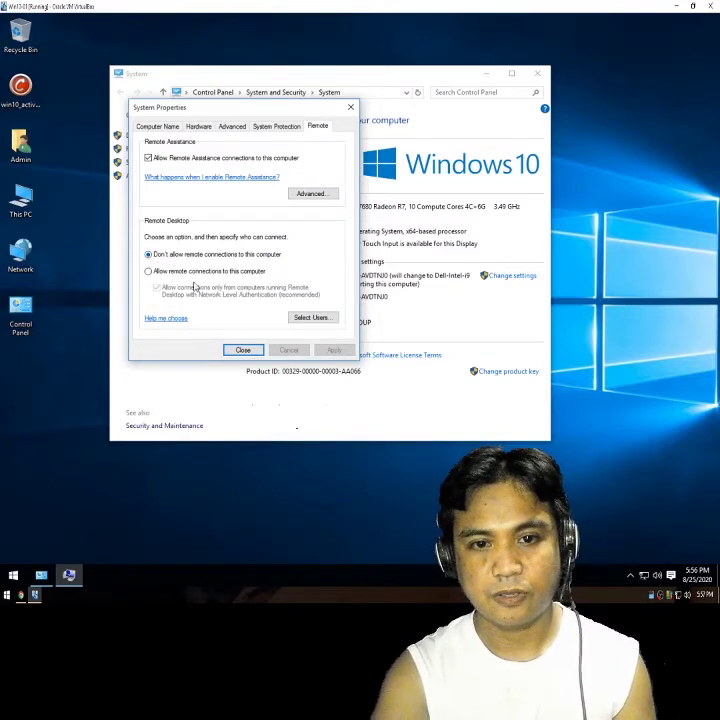
click(149, 270)
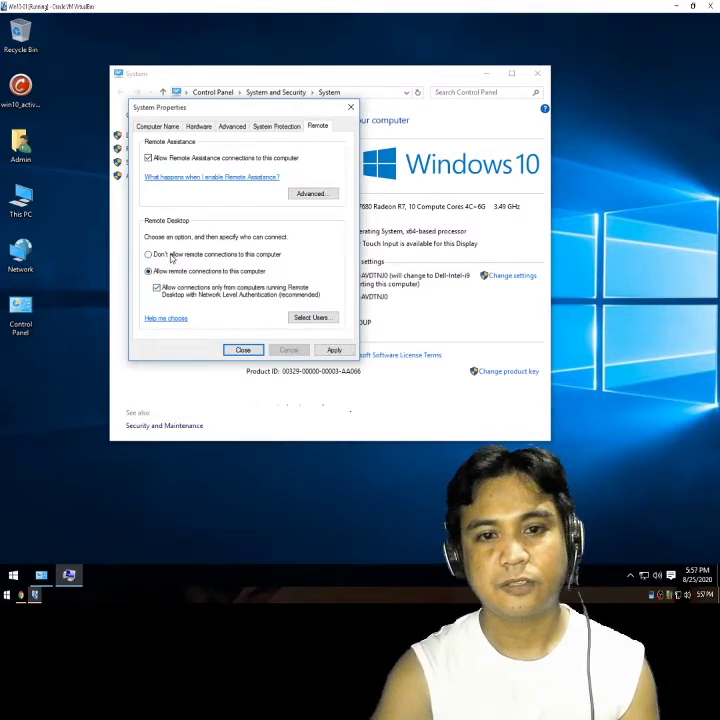
click(170, 257)
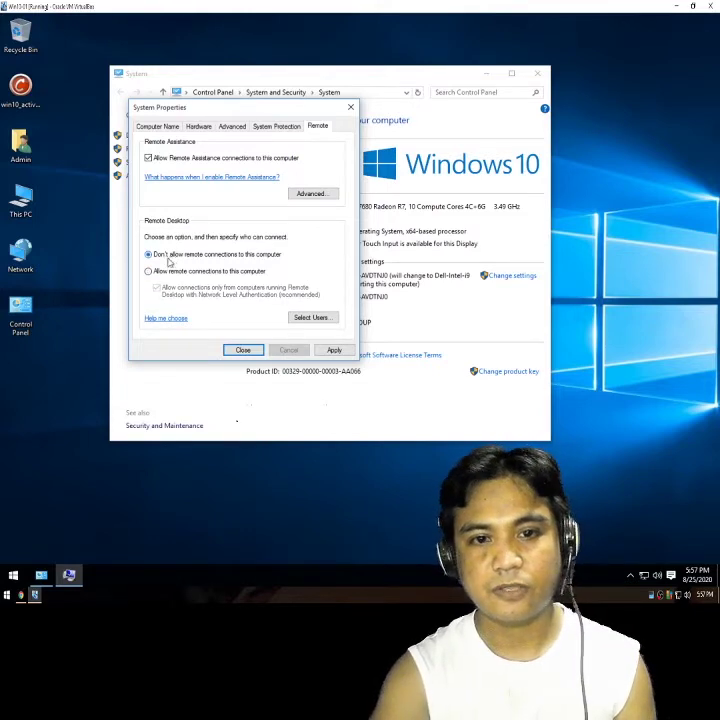
Step: Open the system protection settings for Local Disk (C:), turn protection on, and move the maximum disk usage to 100% and back to 0%
click(284, 126)
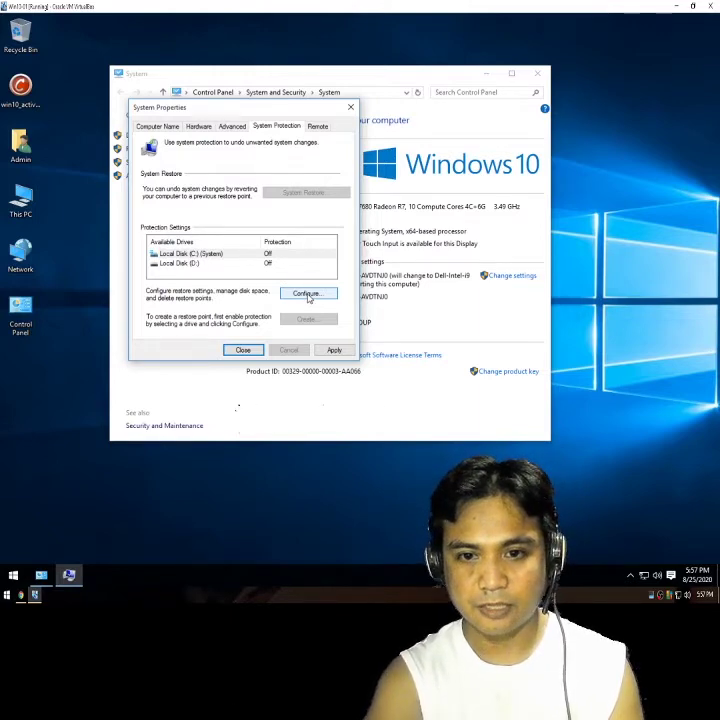
click(309, 296)
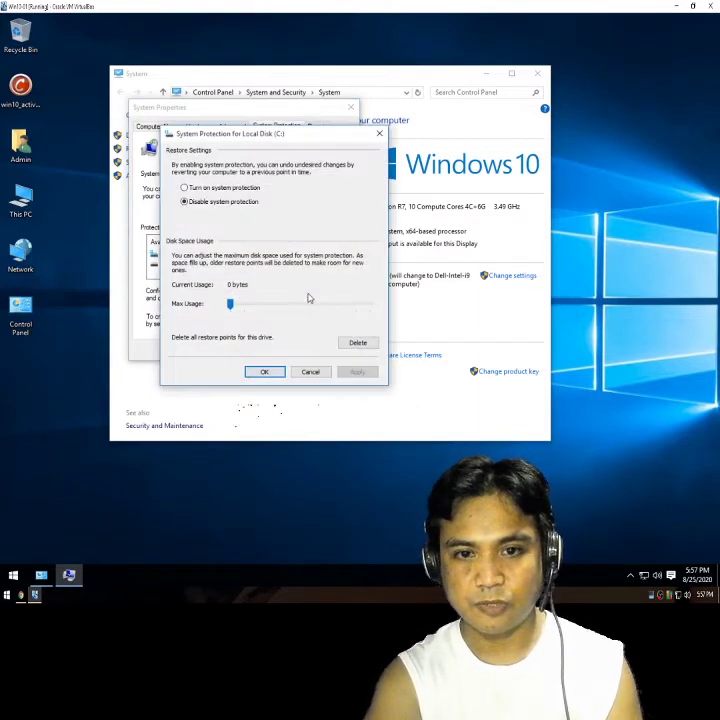
click(228, 190)
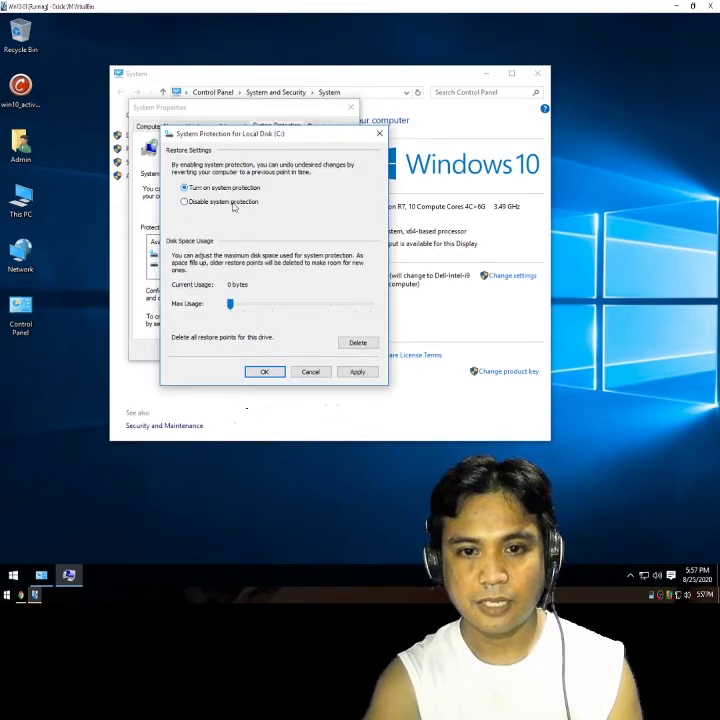
drag(231, 305, 371, 305)
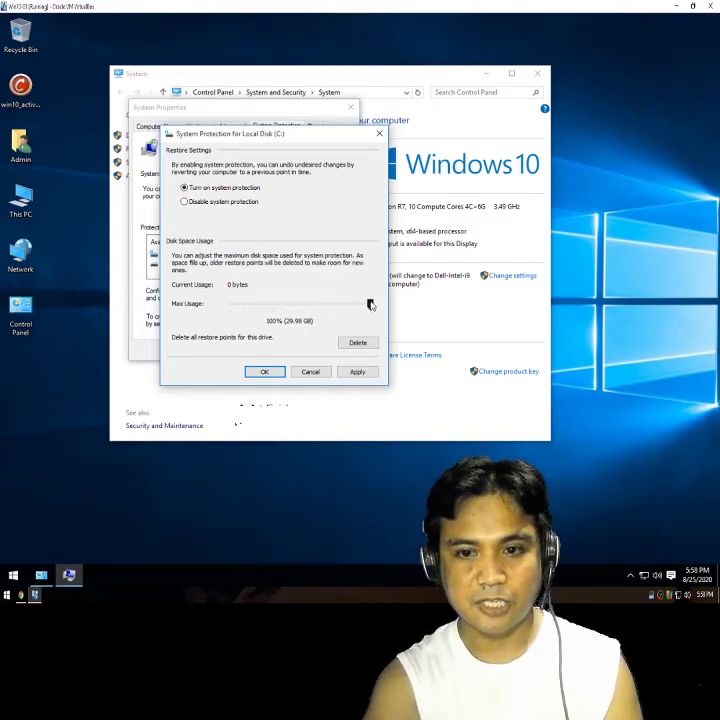
drag(370, 305, 199, 299)
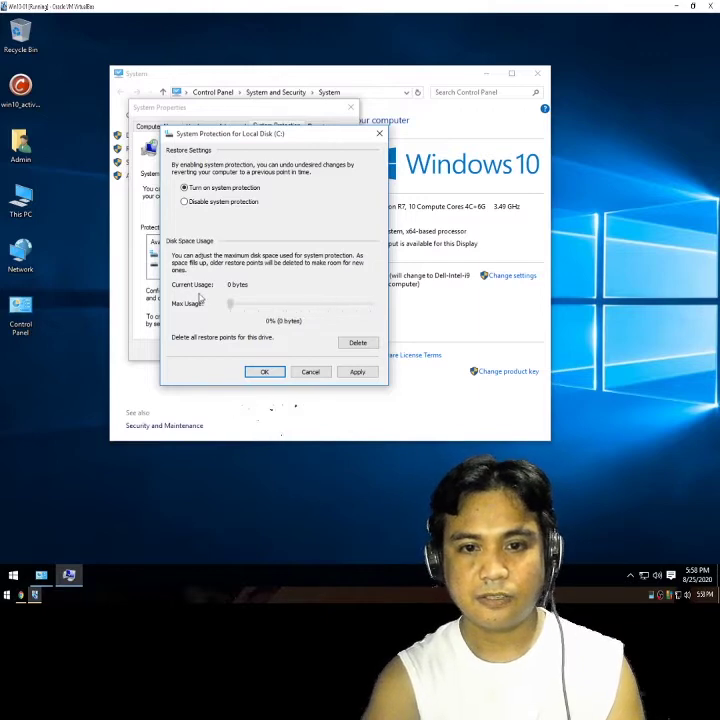
Step: Disable system protection for Local Disk (C:), leave the maximum usage at 0%, and apply the settings
click(185, 202)
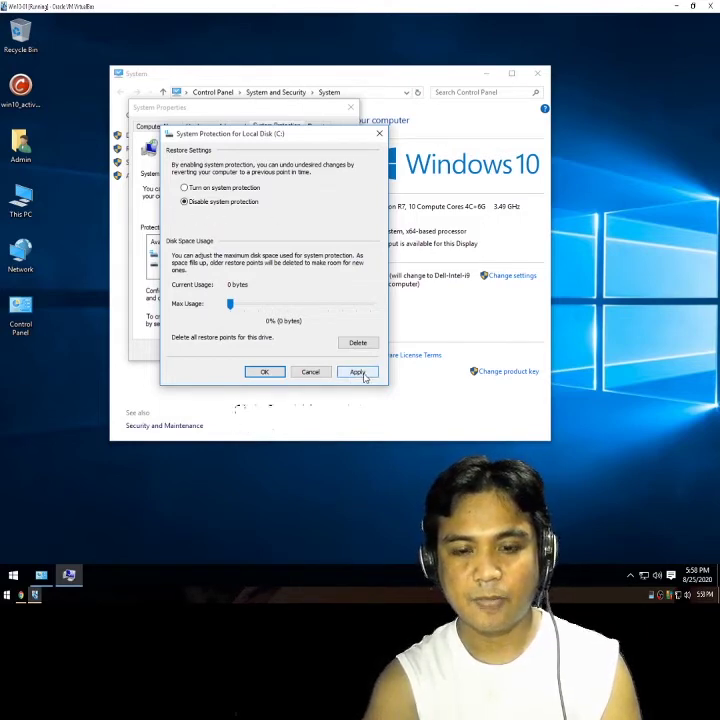
drag(230, 305, 207, 307)
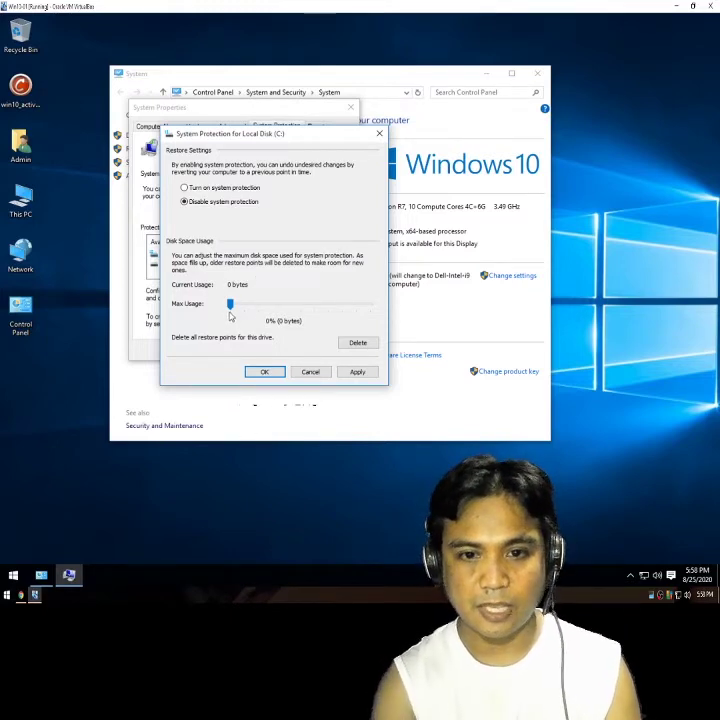
drag(230, 303, 245, 304)
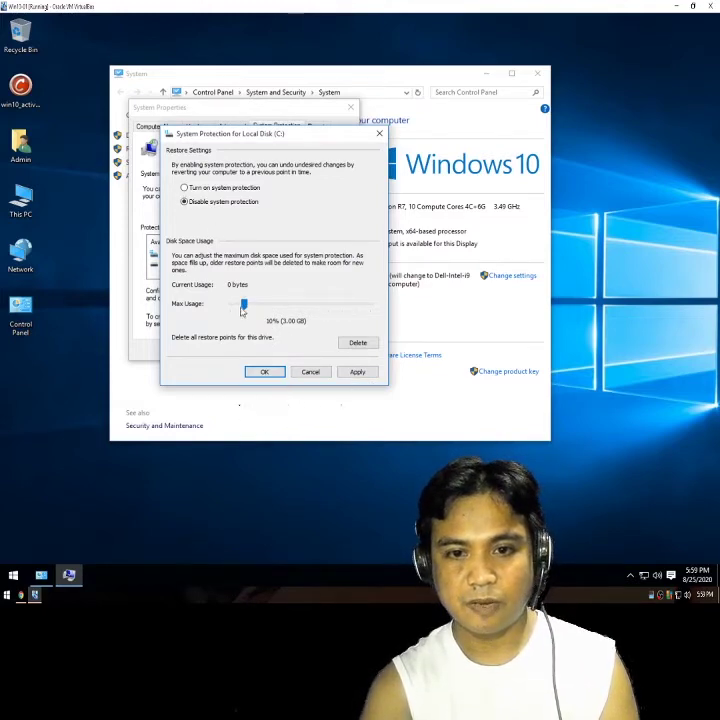
drag(243, 304, 230, 304)
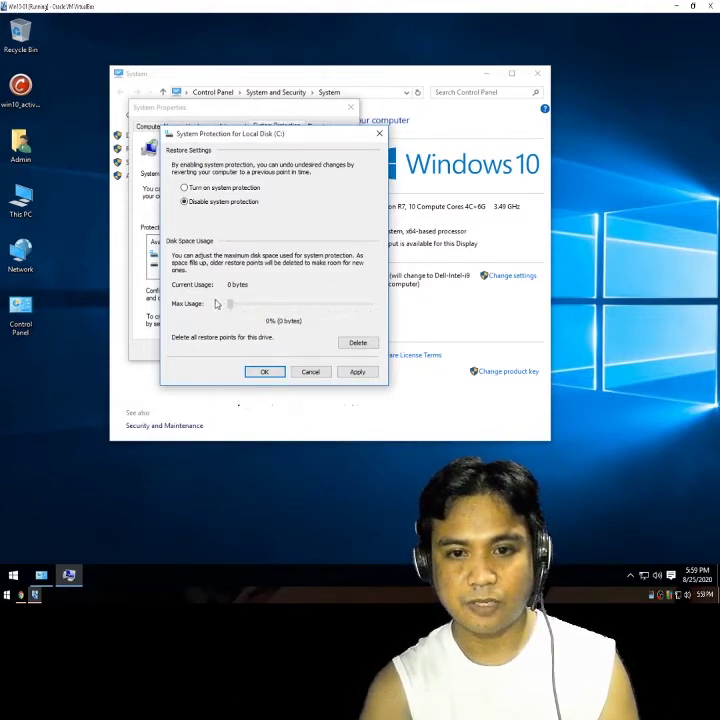
click(360, 372)
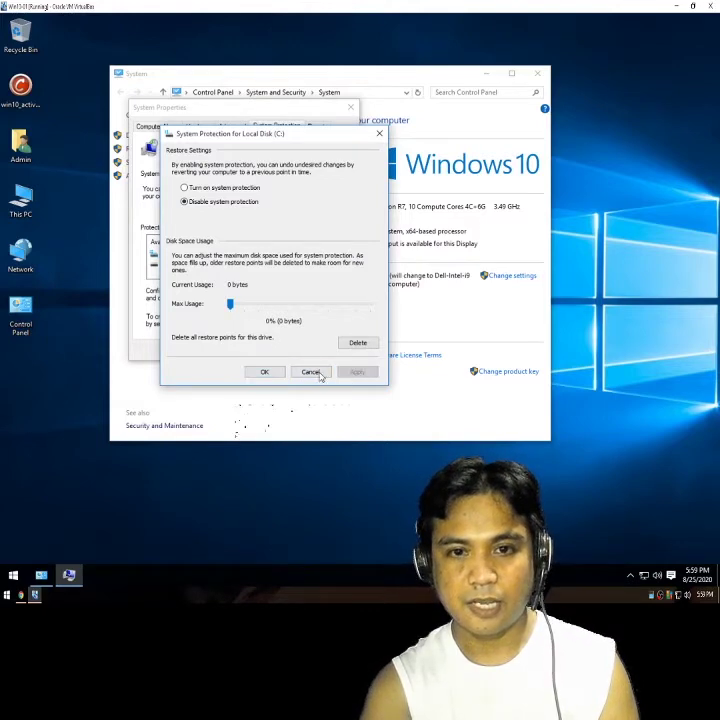
click(266, 372)
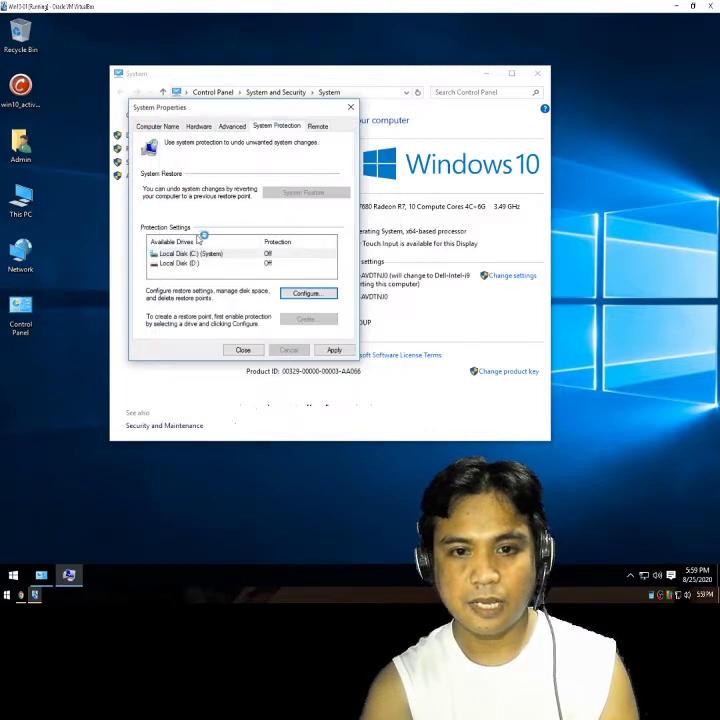
Step: Open the advanced performance options and bring up the virtual memory settings
click(230, 128)
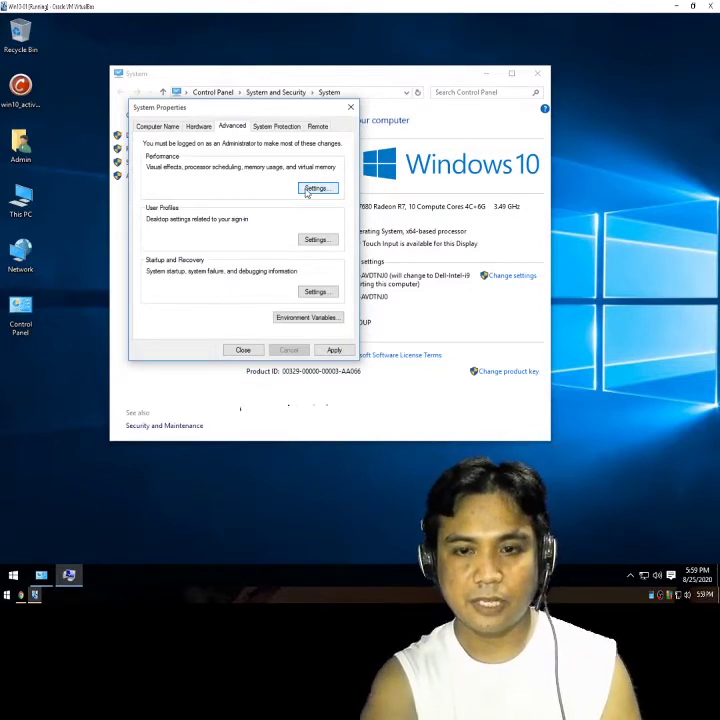
click(310, 190)
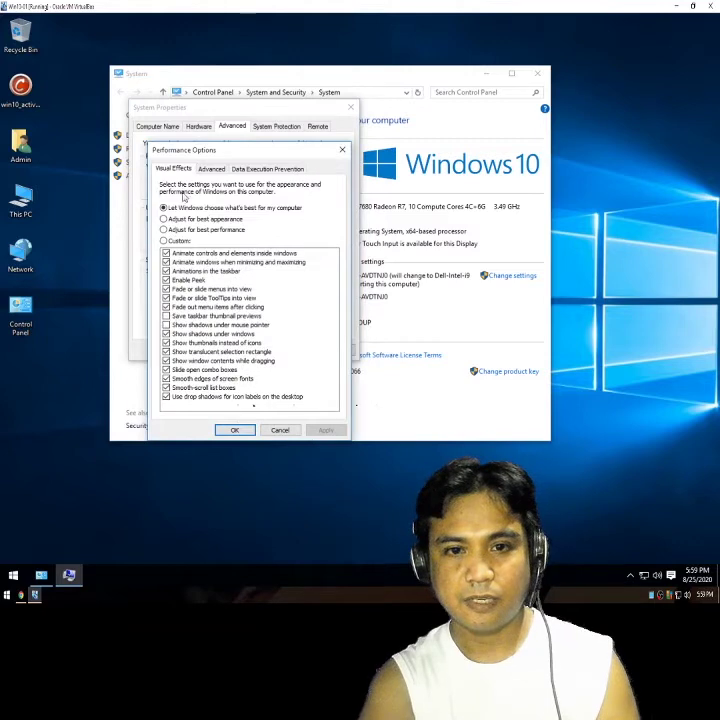
click(212, 170)
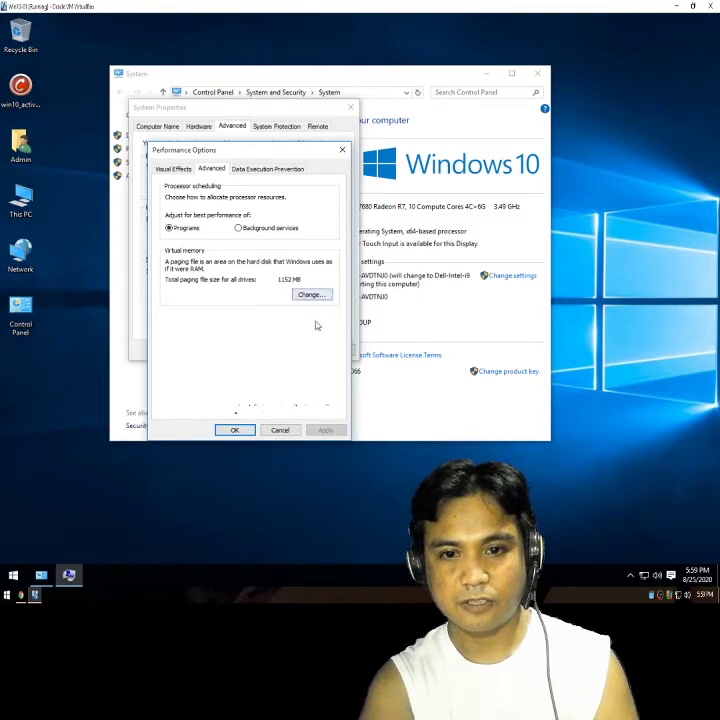
click(308, 296)
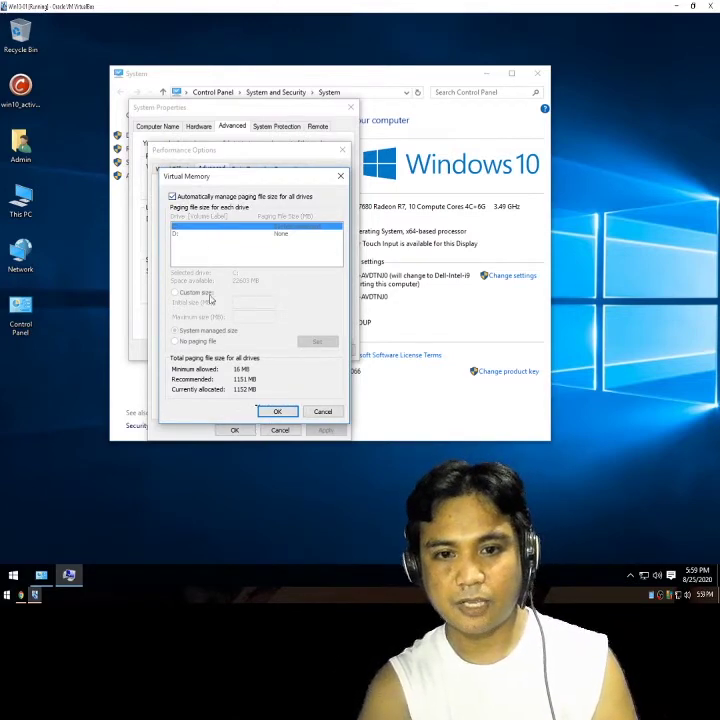
Step: Try the custom paging file size option for drive C:, switch back to automatic management, and cancel the virtual memory settings
click(172, 196)
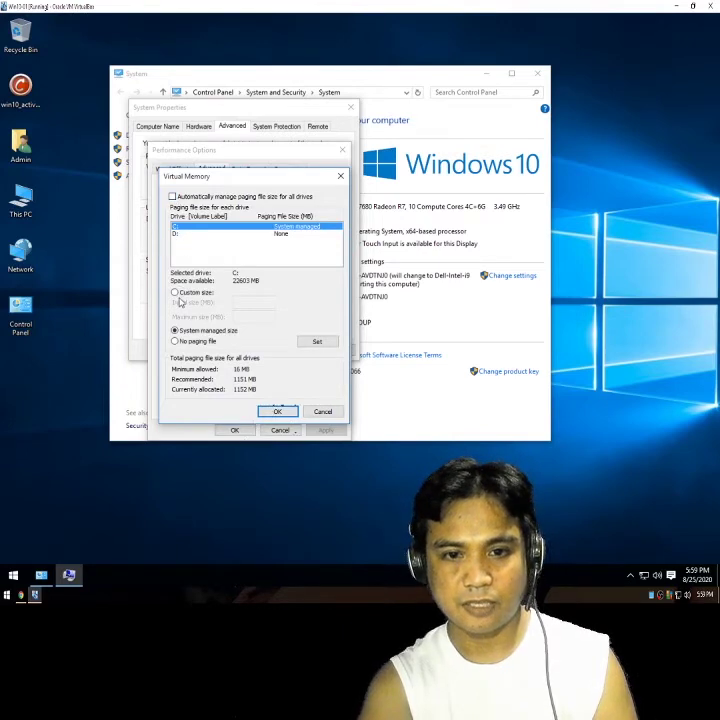
click(178, 293)
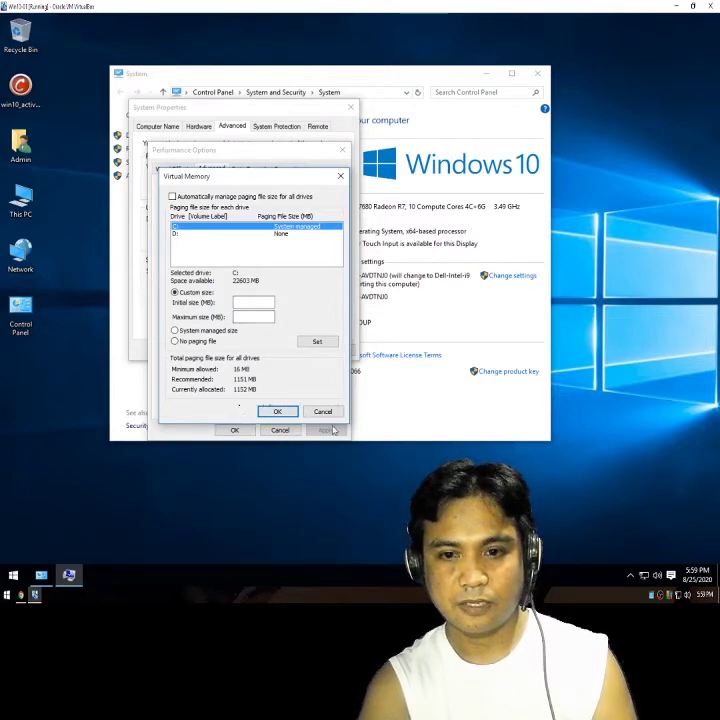
click(172, 197)
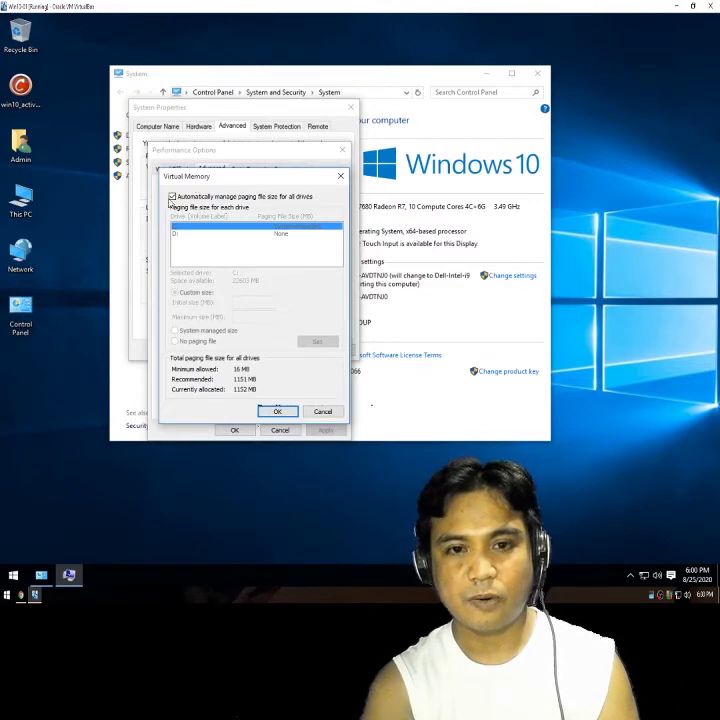
click(323, 413)
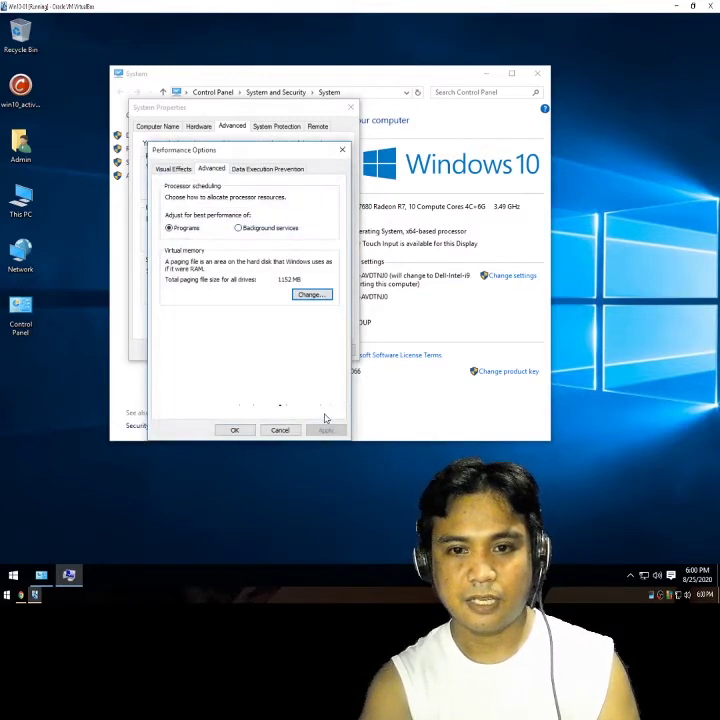
Step: Return to the visual effects options and preview the current animations by opening and closing the Start menu and This PC
click(174, 169)
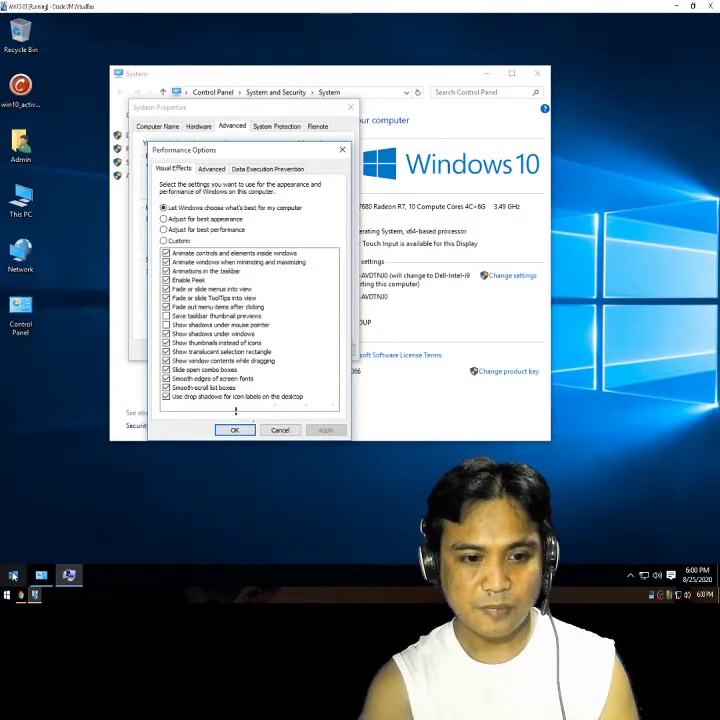
click(13, 575)
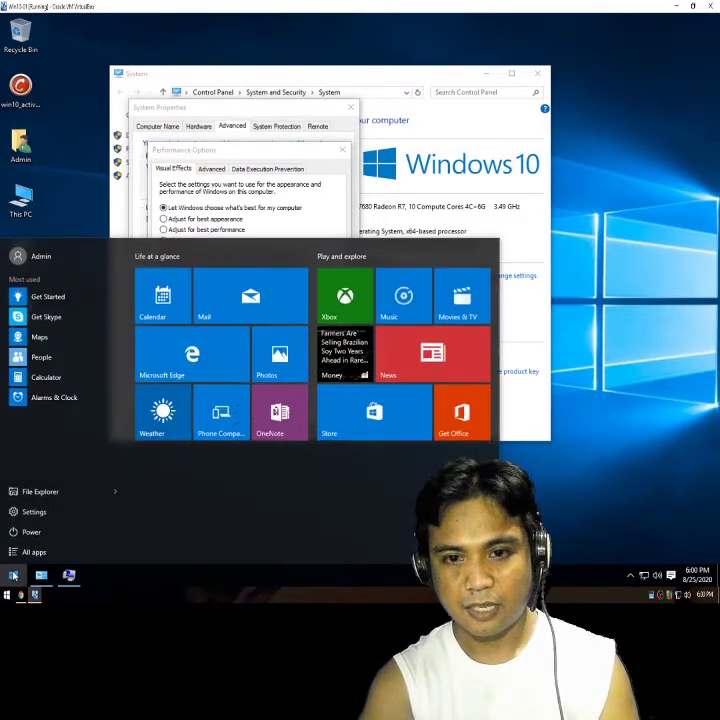
click(13, 575)
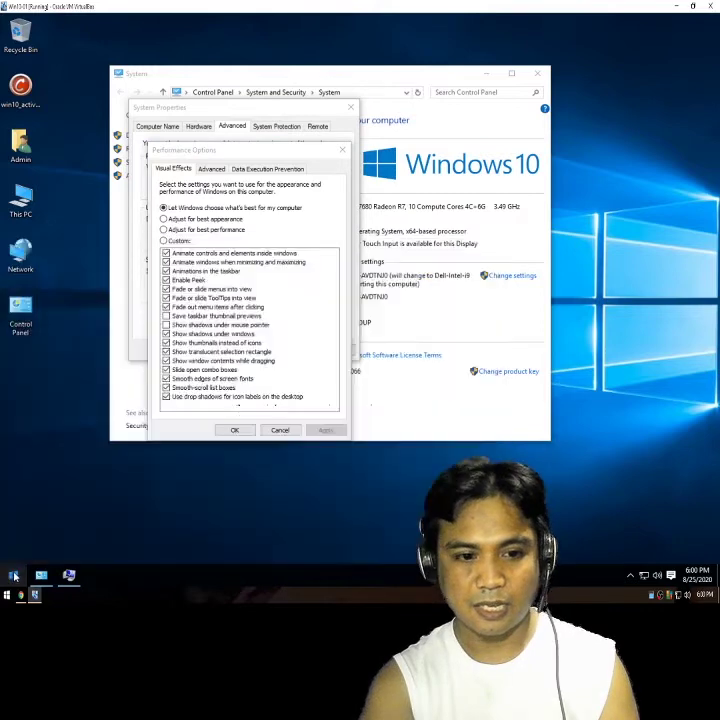
double_click(22, 203)
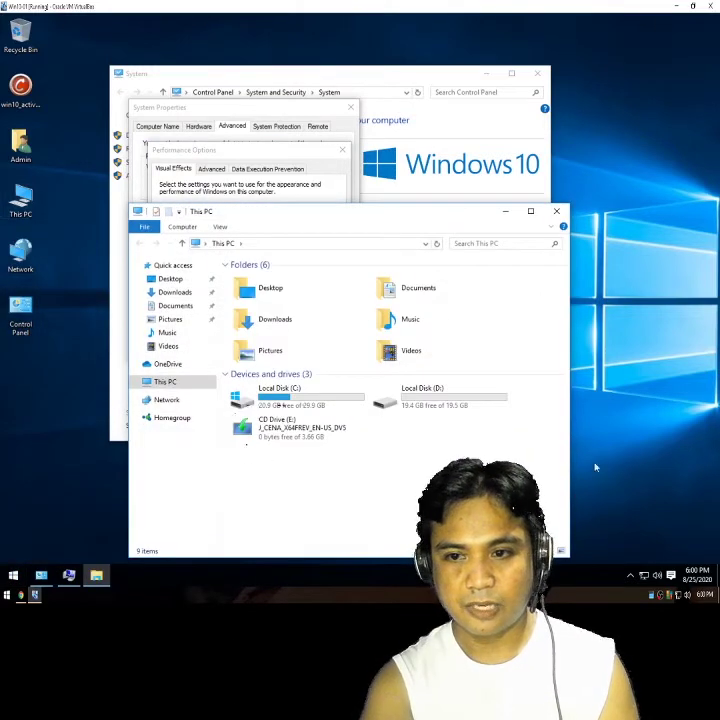
click(531, 213)
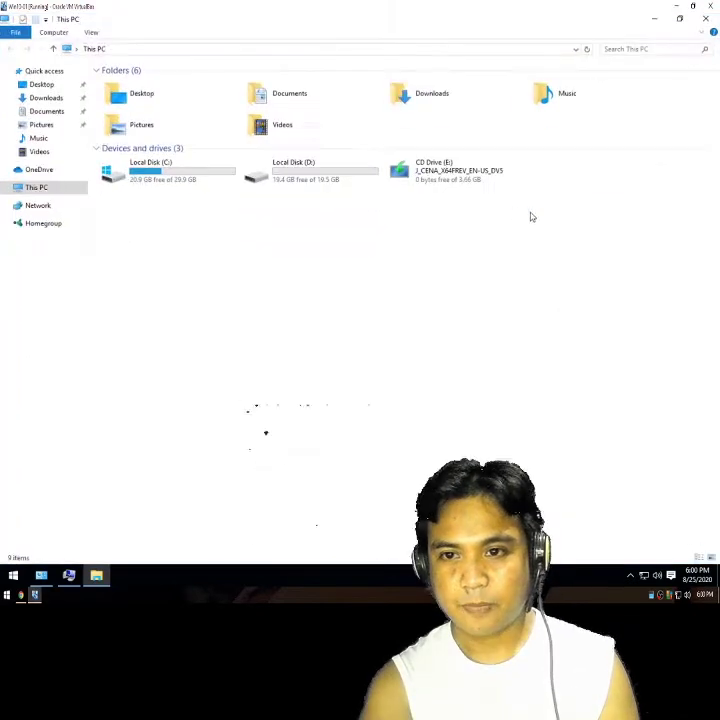
click(706, 19)
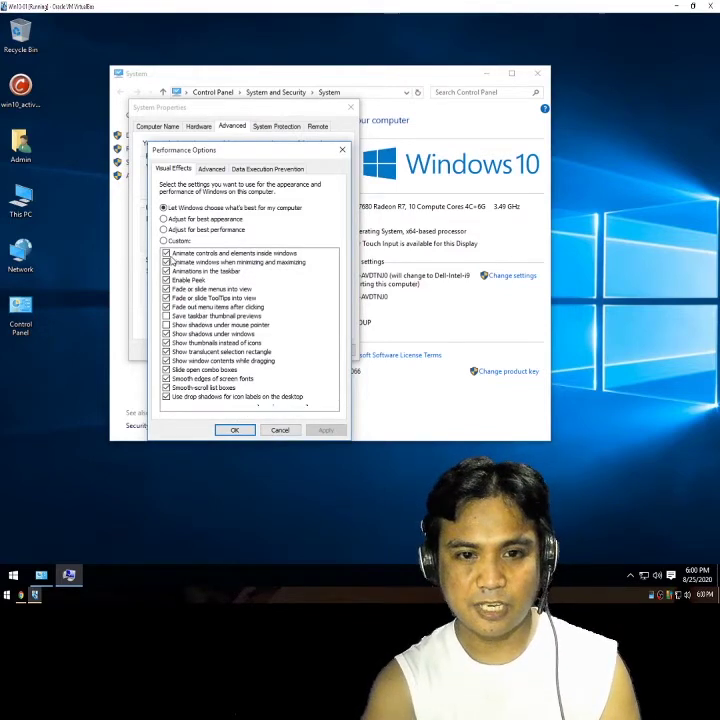
double_click(21, 200)
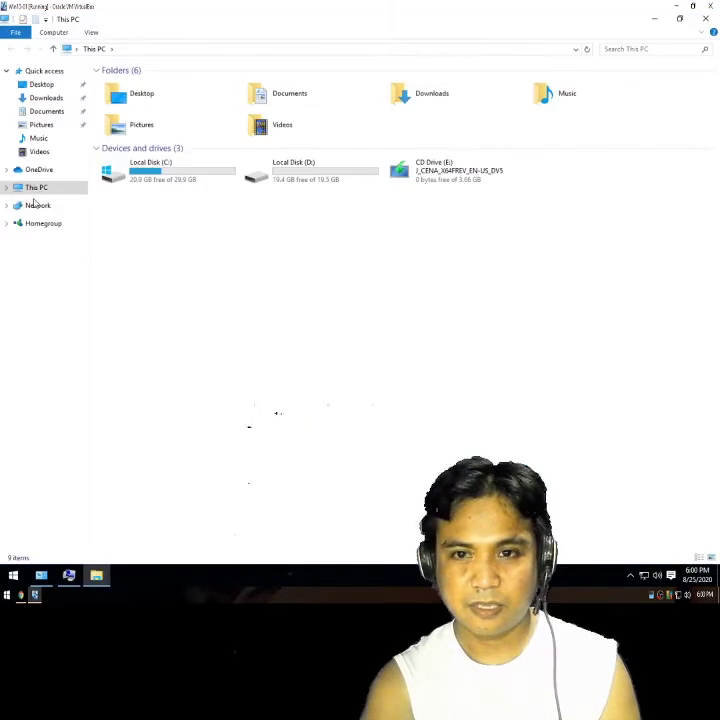
click(707, 18)
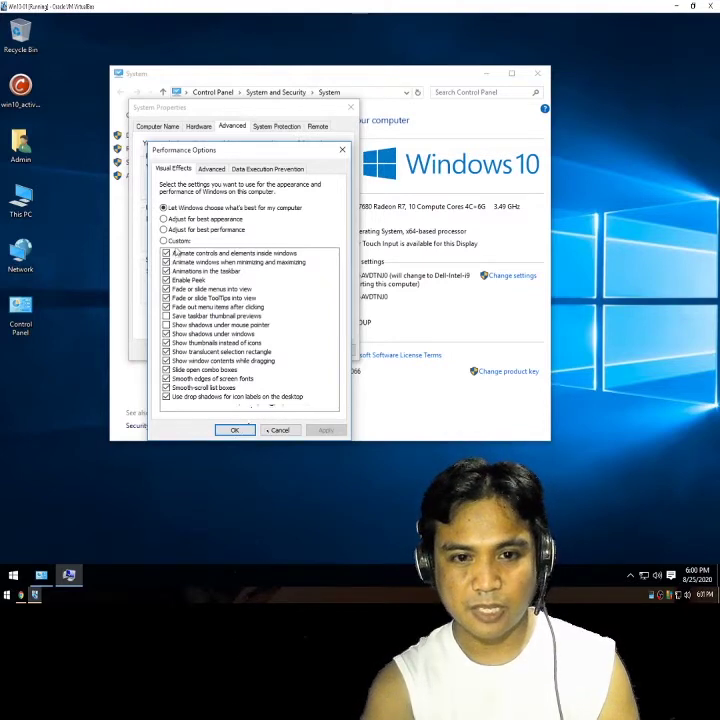
Step: Turn off "Animate controls and elements inside windows" and check window behaviour by opening and closing This PC
click(166, 253)
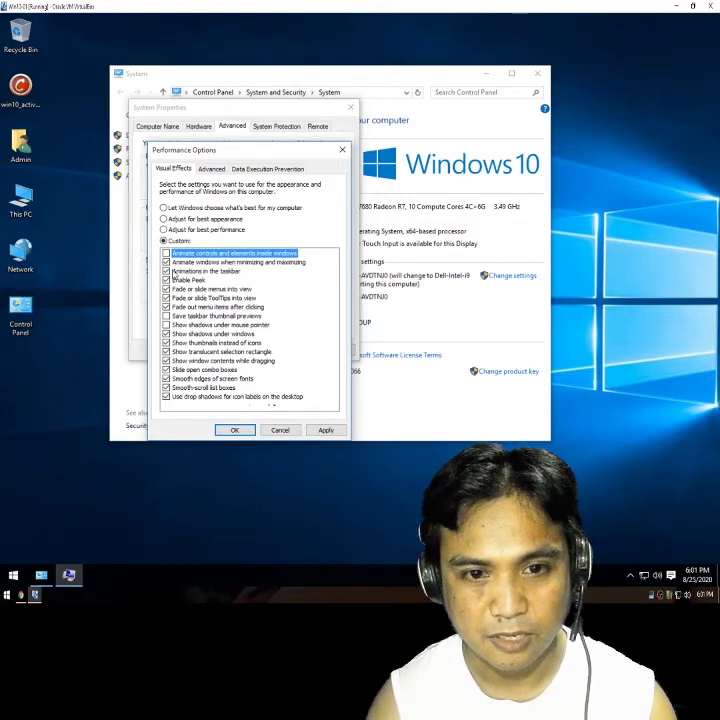
double_click(30, 200)
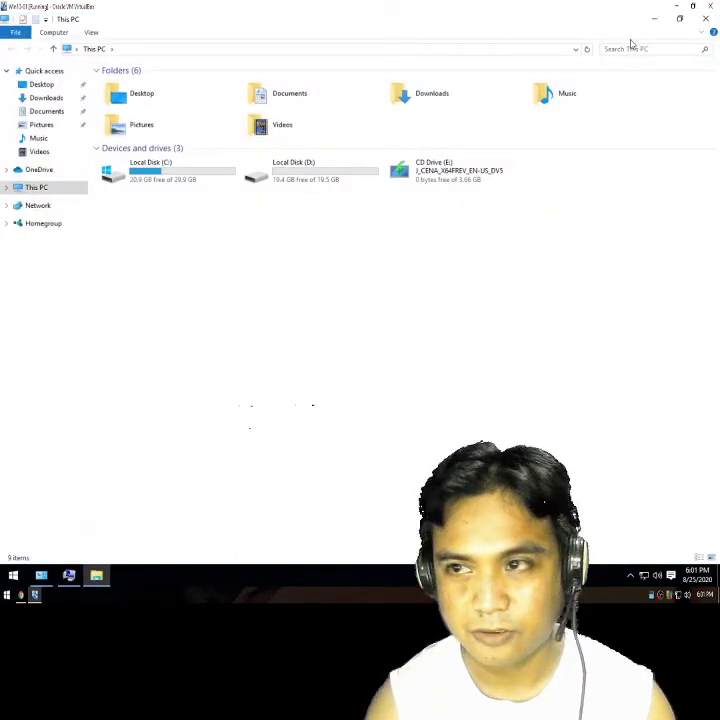
click(706, 19)
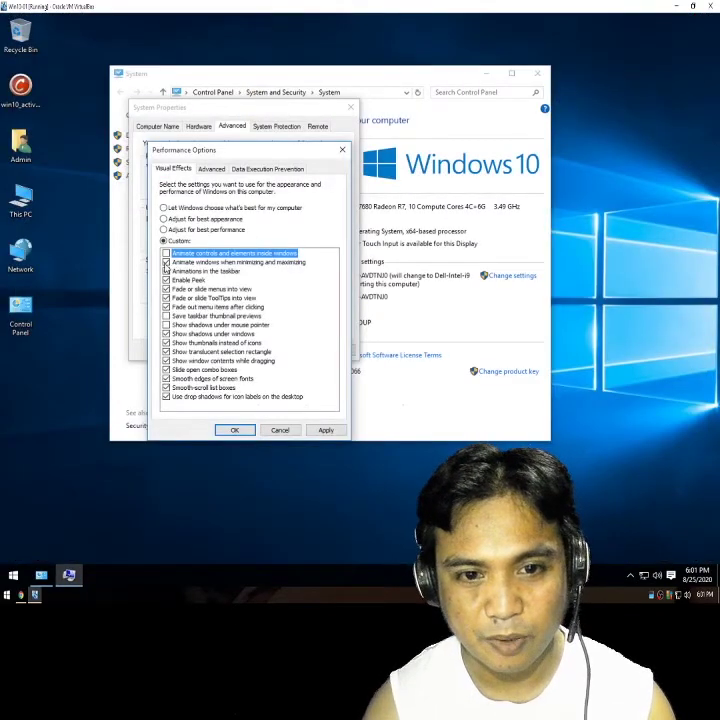
Step: Turn off the window and taskbar animations, Enable Peek, the menu and ToolTip fade or slide effects, and "Fade out menu items after clicking"
click(166, 263)
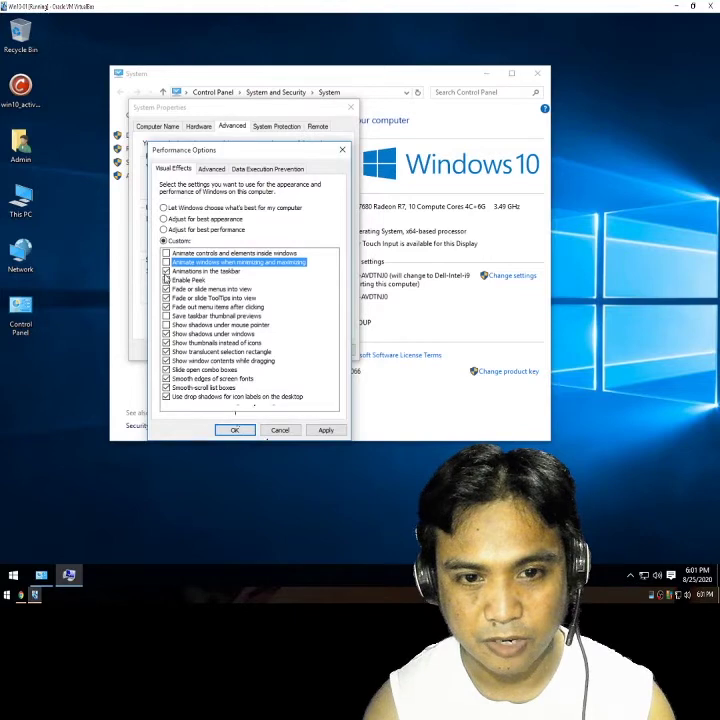
click(166, 271)
click(166, 280)
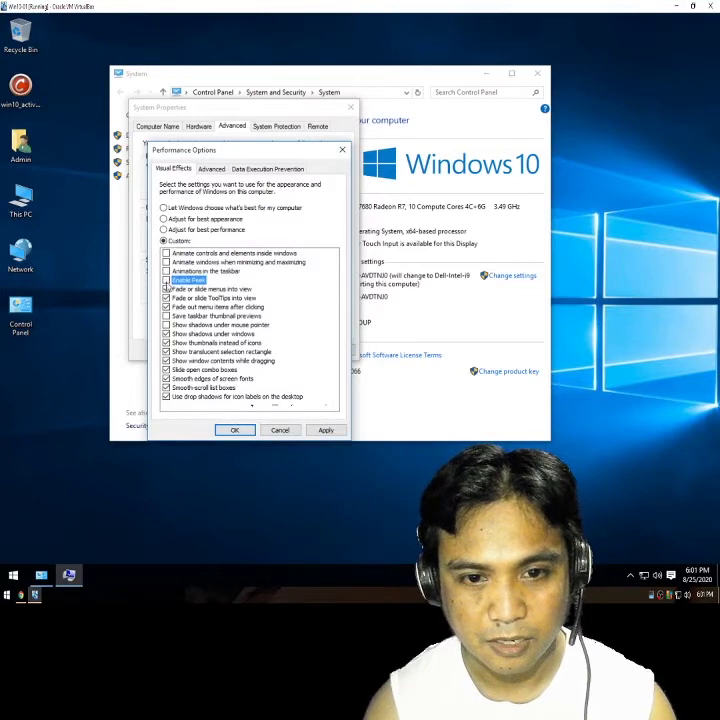
click(166, 289)
click(166, 298)
click(166, 307)
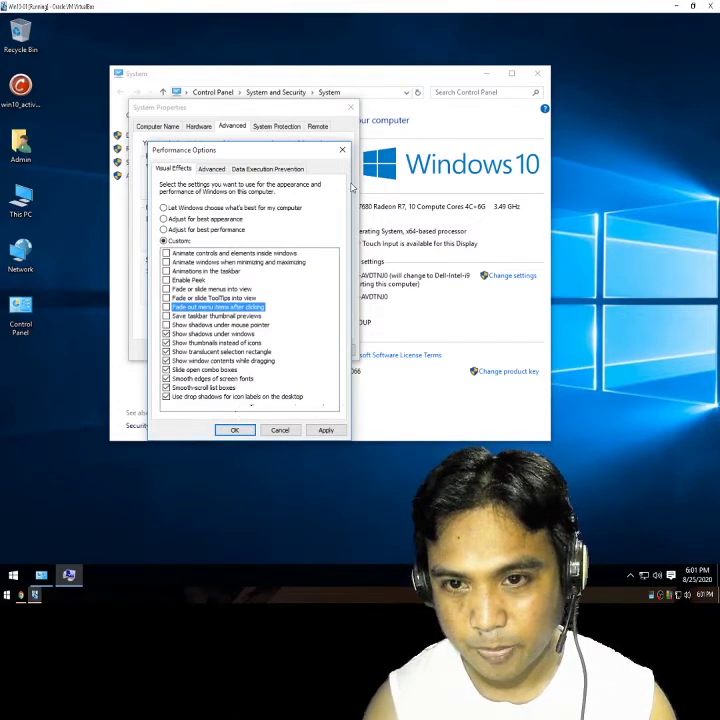
Step: Reposition the Performance Options window and enable "Show shadows under mouse pointer"
drag(287, 154, 316, 127)
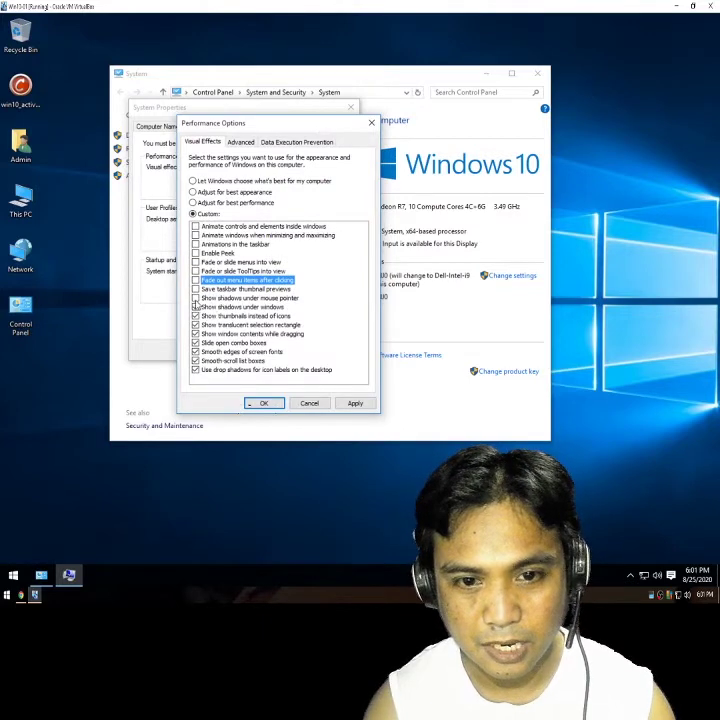
click(242, 298)
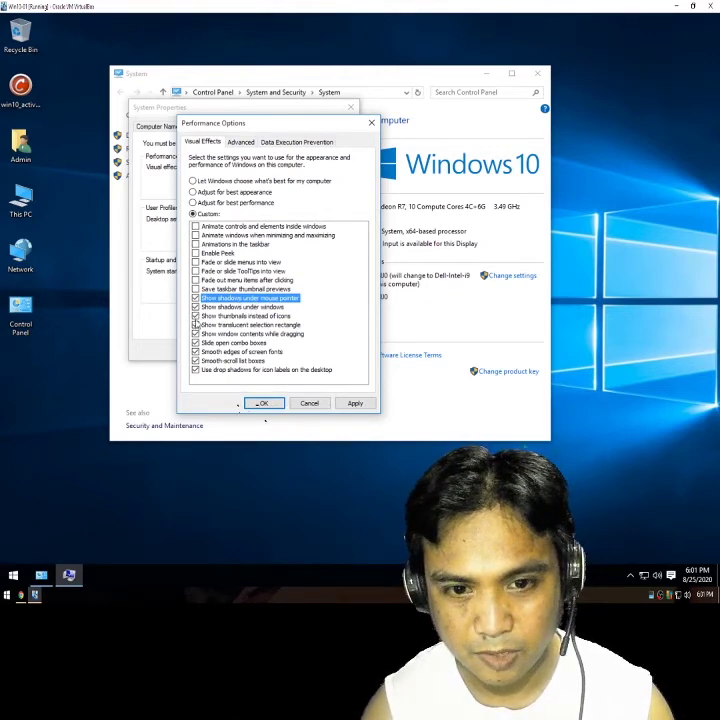
Step: Turn off thumbnails instead of icons, window contents while dragging, sliding combo boxes, smooth-scroll list boxes, and the translucent selection rectangle
click(196, 333)
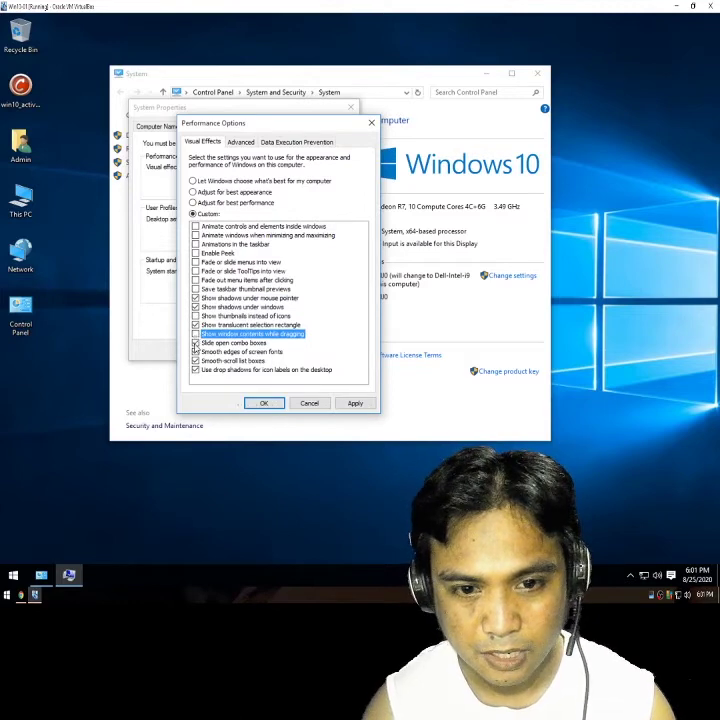
click(196, 343)
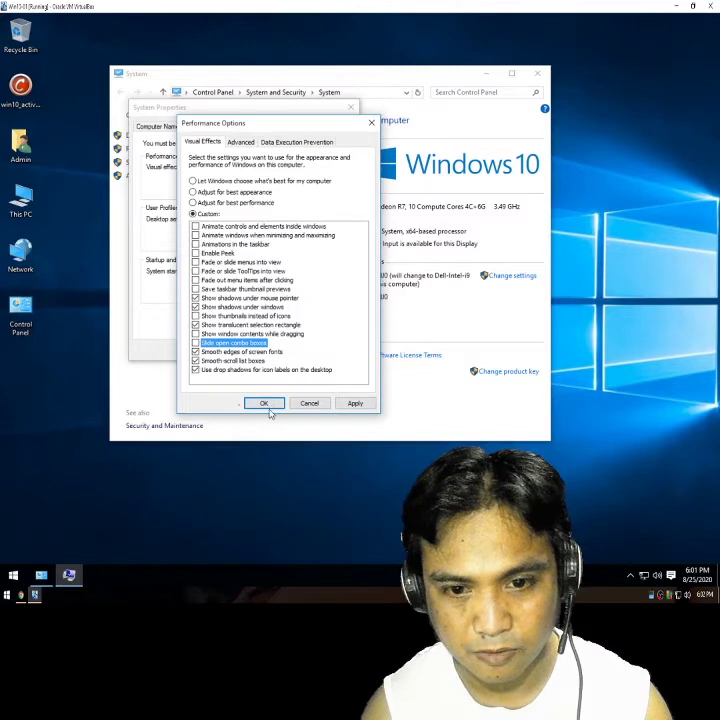
click(198, 362)
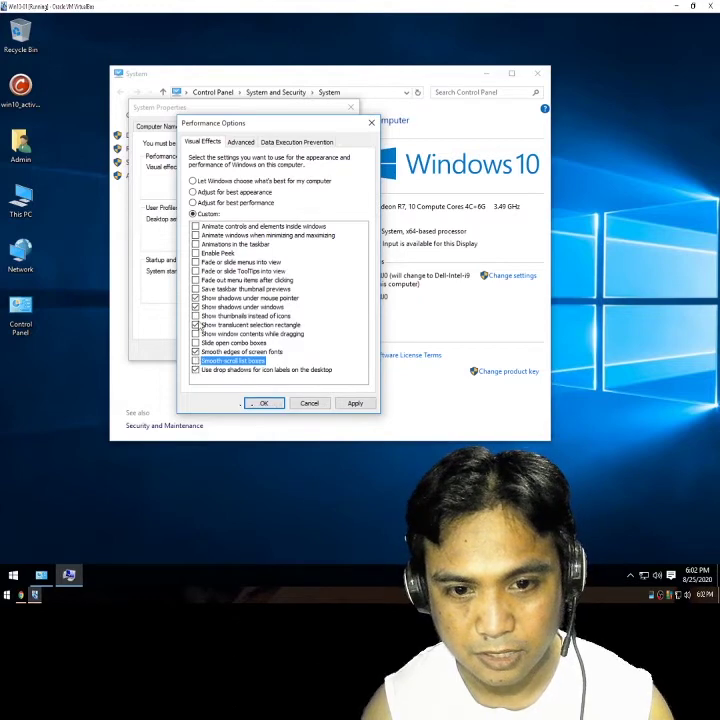
click(196, 325)
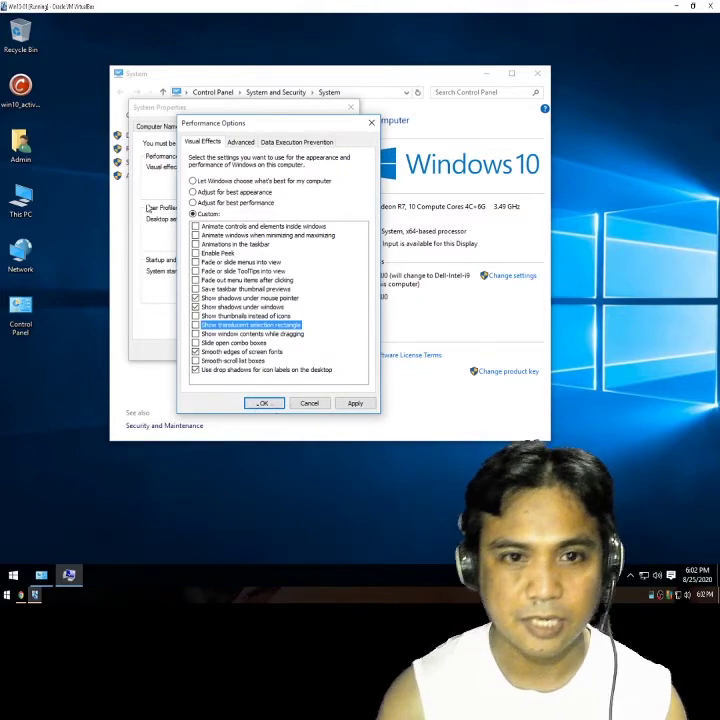
Step: Move the Performance Options window to test dragging, and apply the custom visual effects
drag(322, 133, 378, 131)
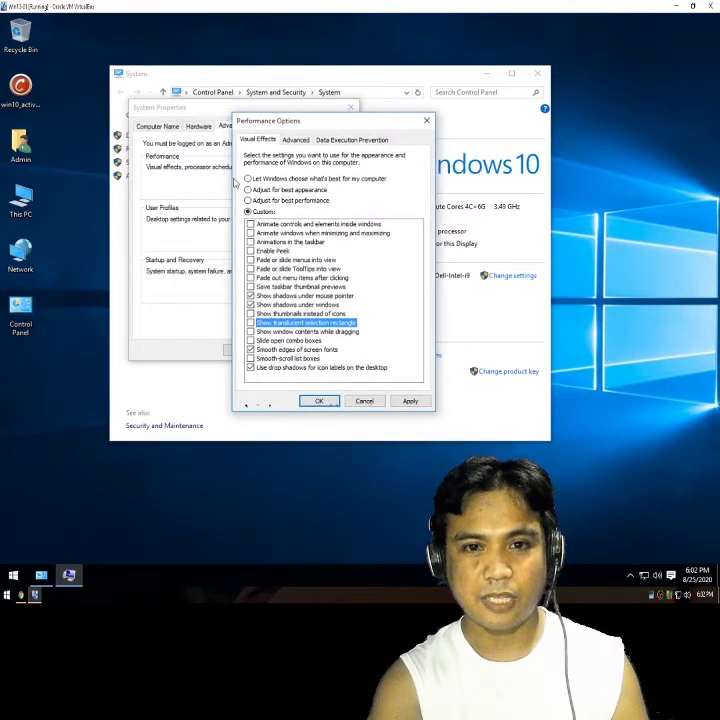
drag(344, 122, 284, 119)
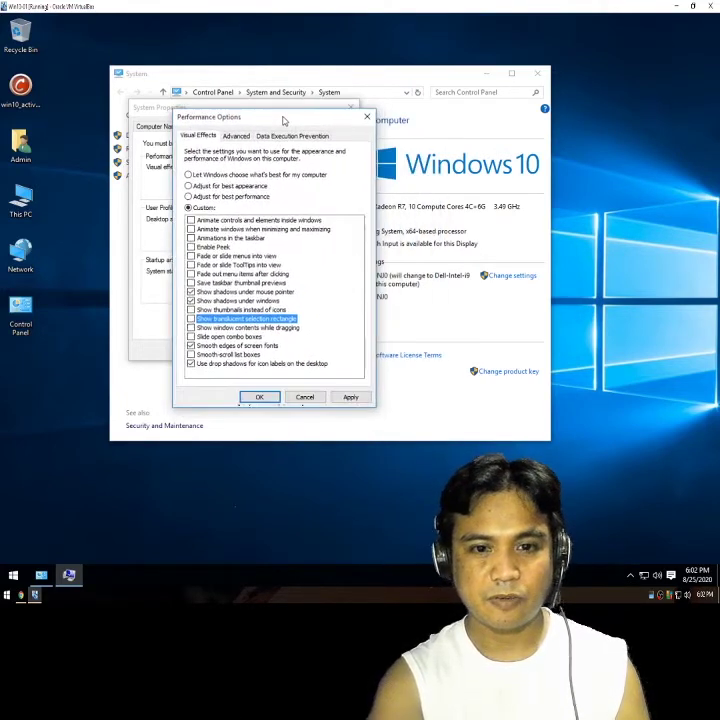
click(351, 398)
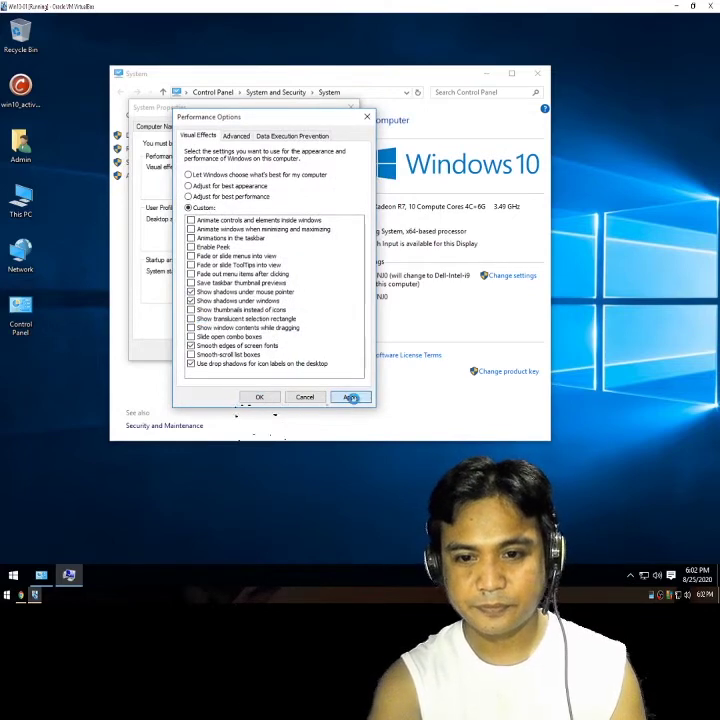
click(258, 398)
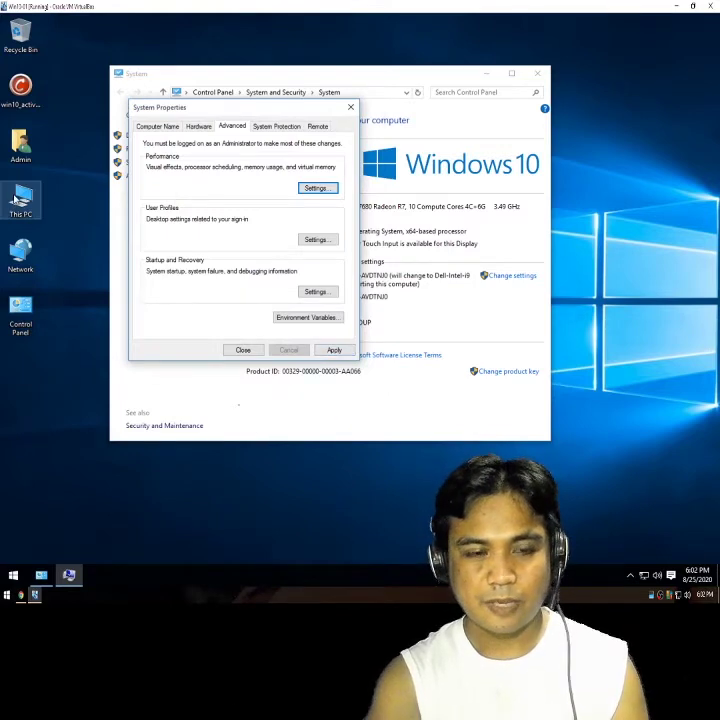
Step: Check how windows behave by opening and closing the Admin folder and This PC
double_click(20, 148)
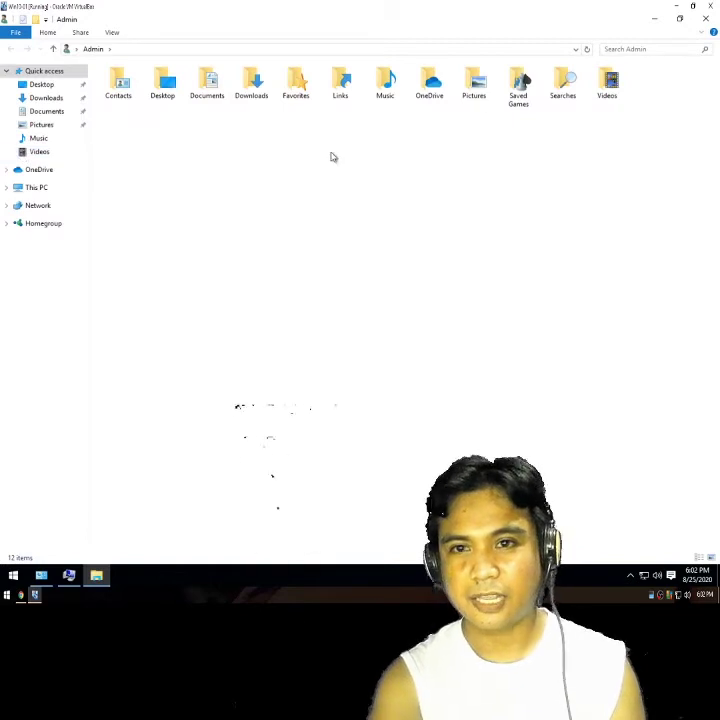
click(708, 22)
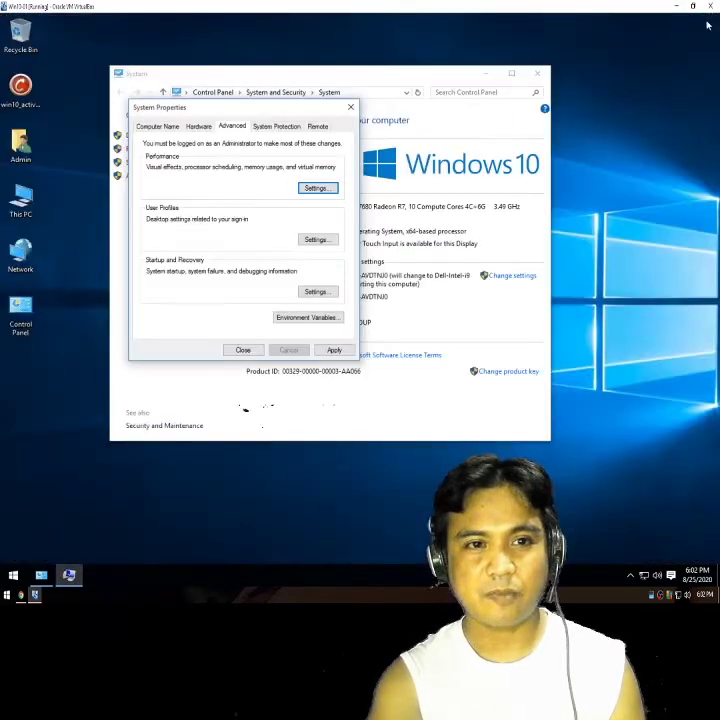
double_click(26, 205)
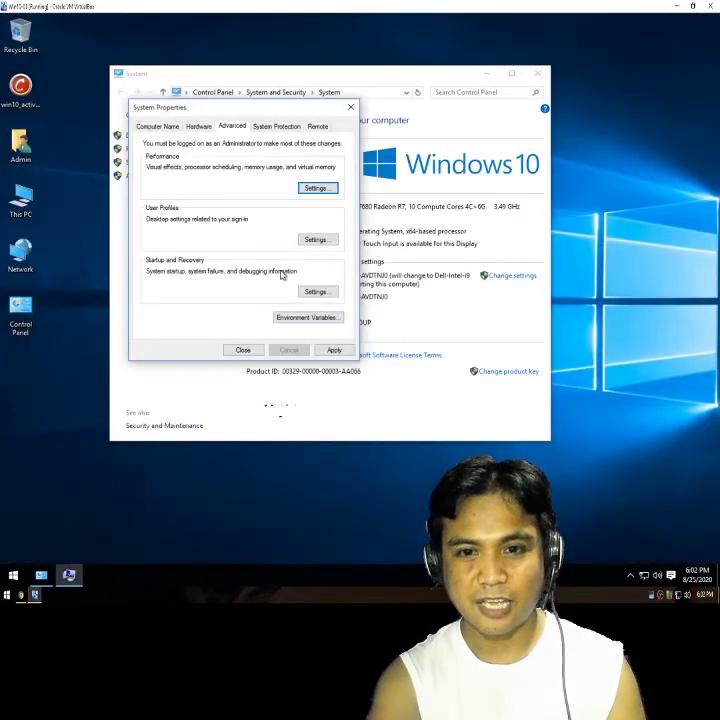
Step: Apply the System Properties changes and postpone the computer restart
click(333, 352)
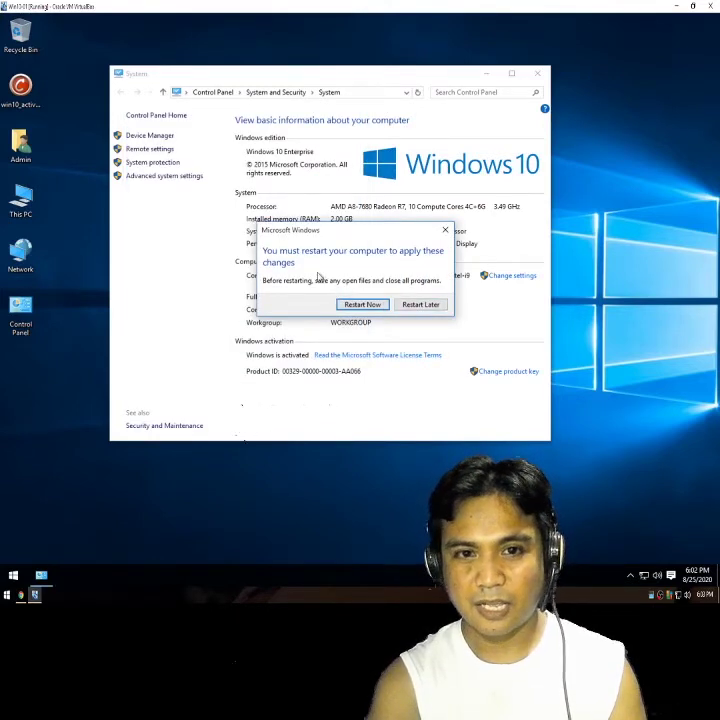
click(408, 305)
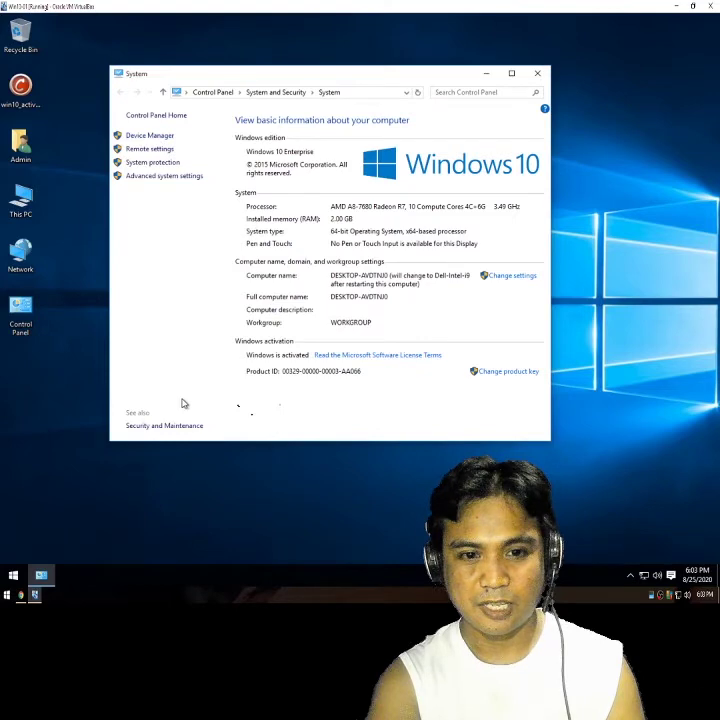
Step: Reopen the advanced system settings and open Device Manager from the hardware settings
click(171, 178)
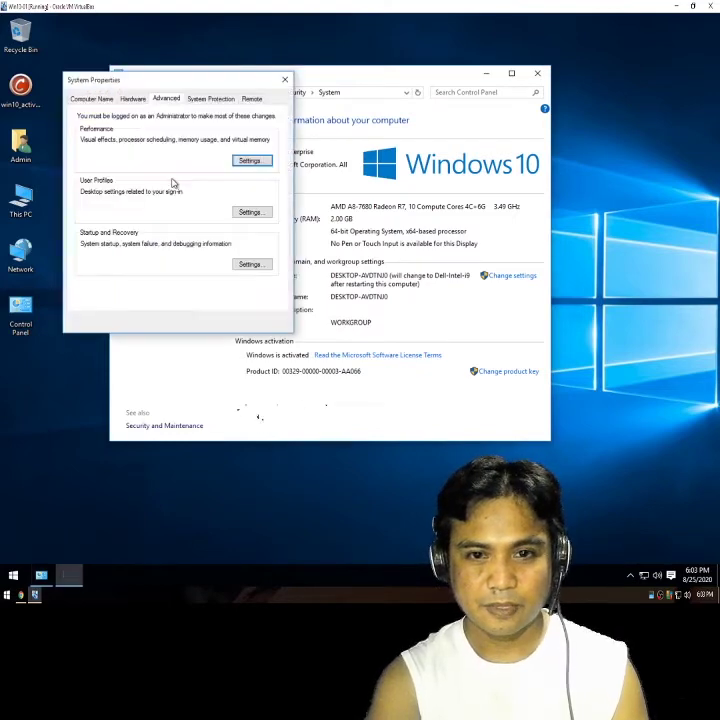
drag(217, 82, 276, 107)
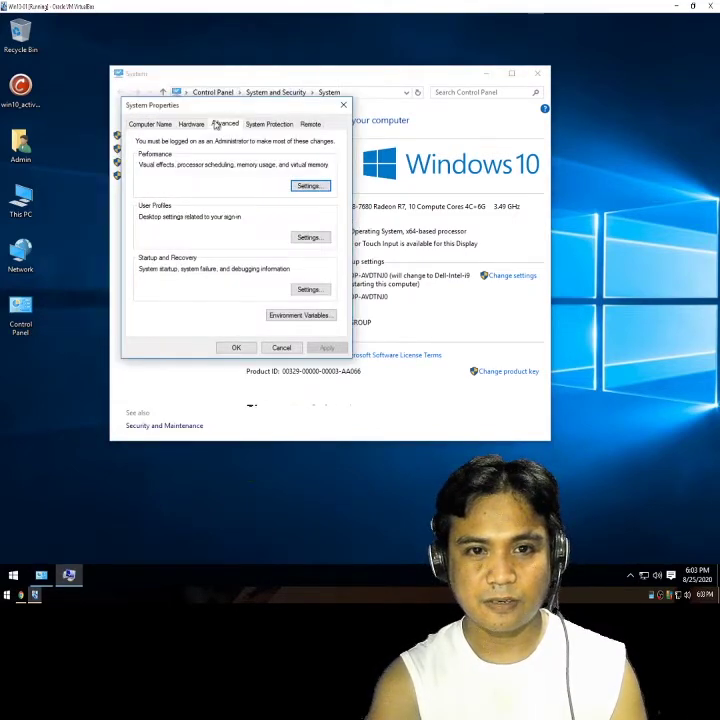
click(192, 125)
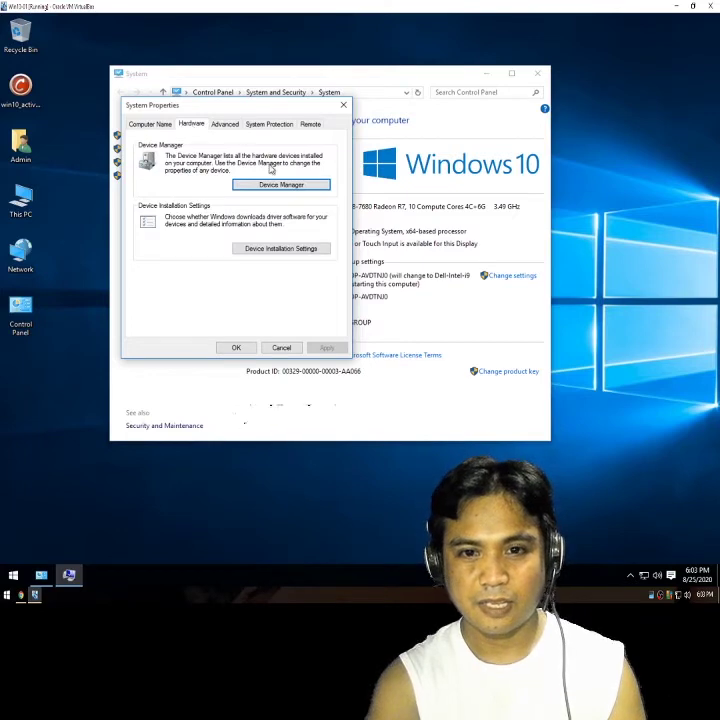
click(273, 187)
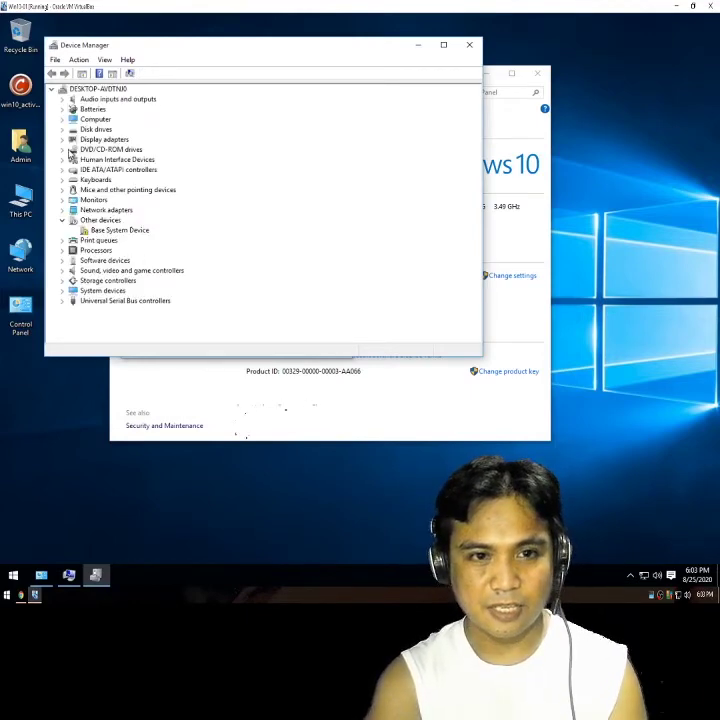
Step: Examine the display adapter, sound device and Base System Device entries in Device Manager, and close it
click(62, 140)
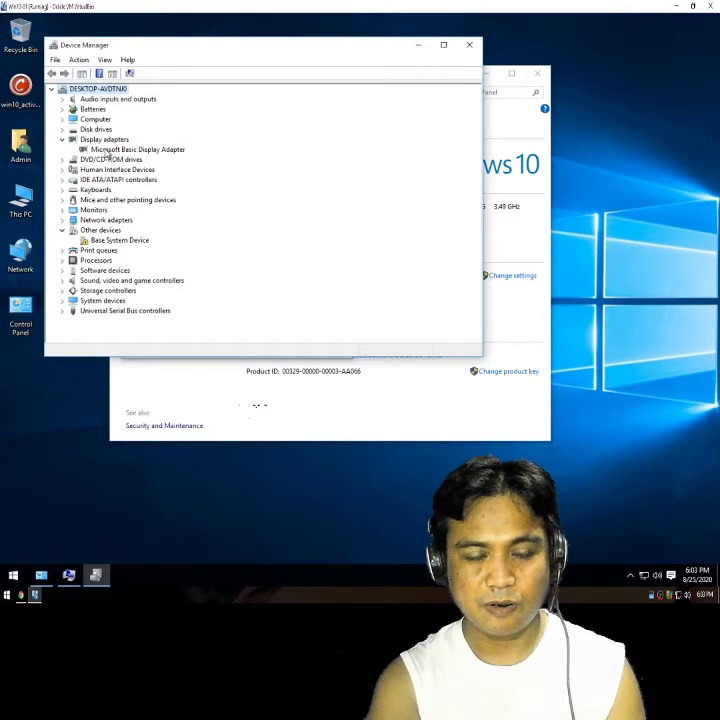
click(108, 150)
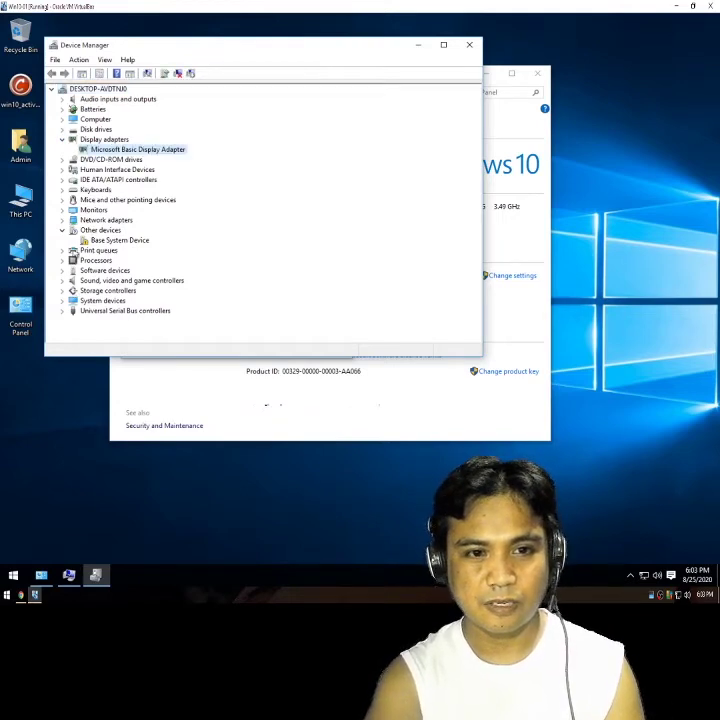
click(62, 281)
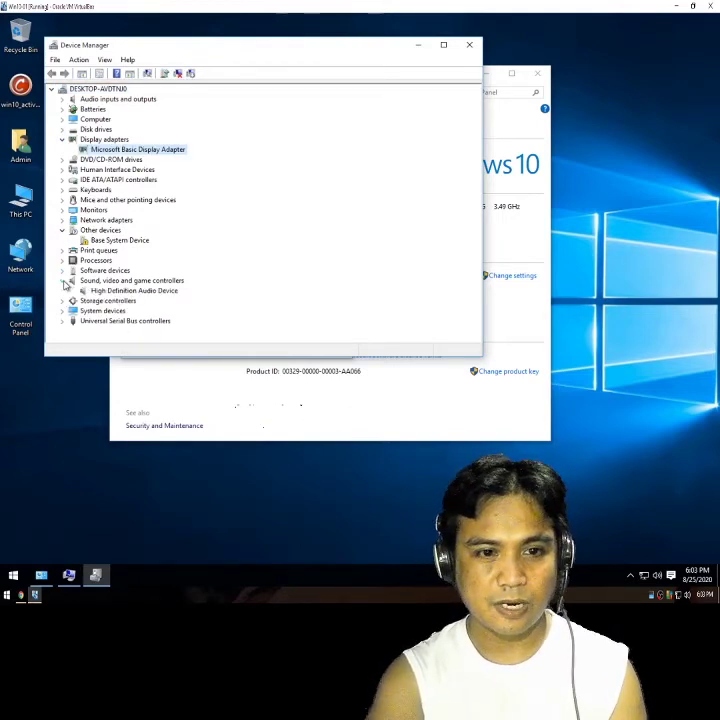
click(117, 291)
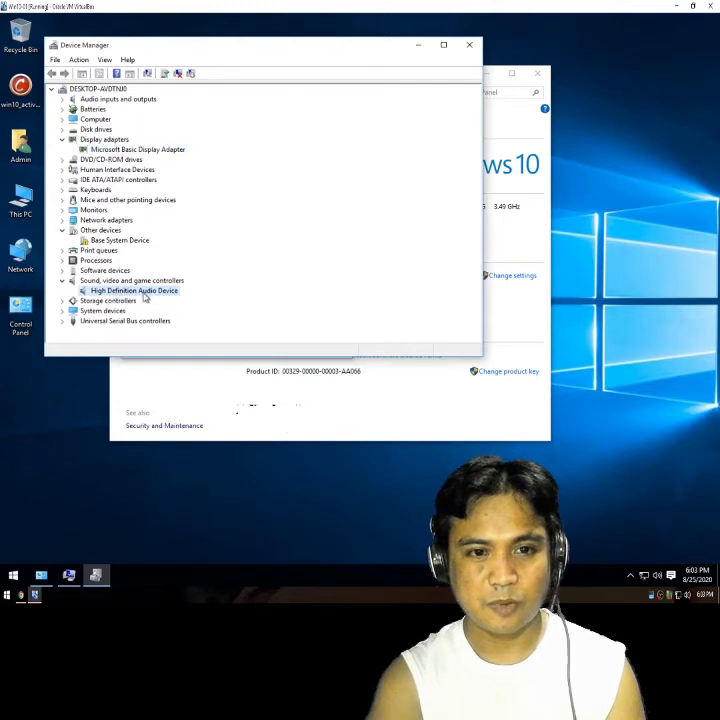
click(62, 210)
click(62, 210)
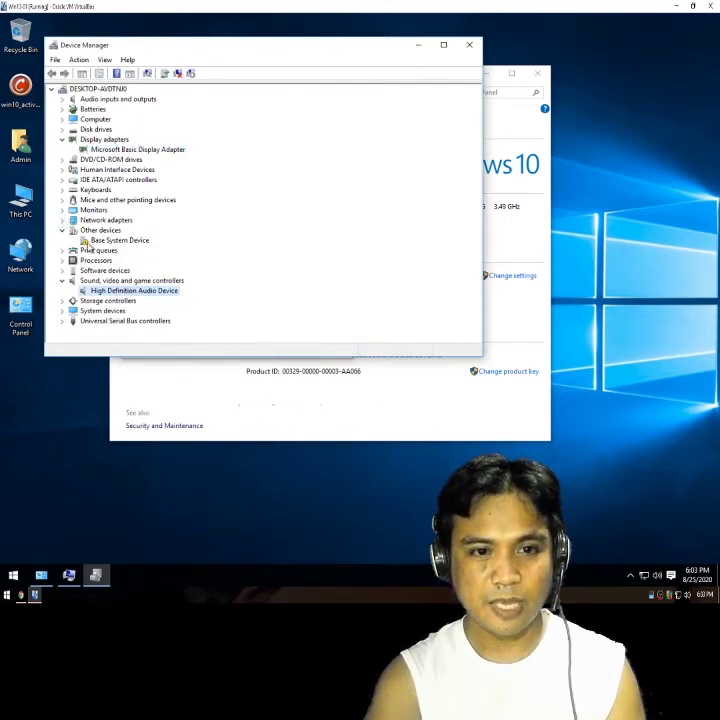
click(96, 241)
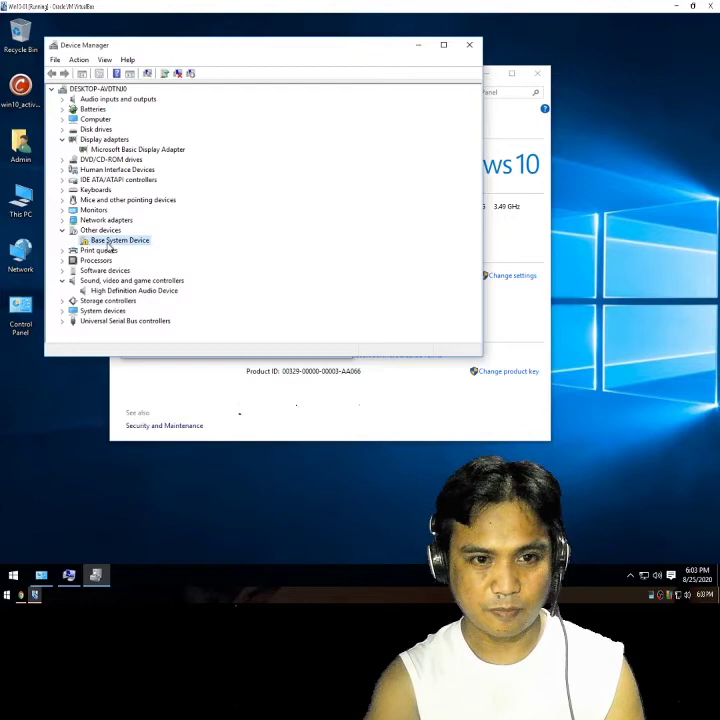
click(108, 151)
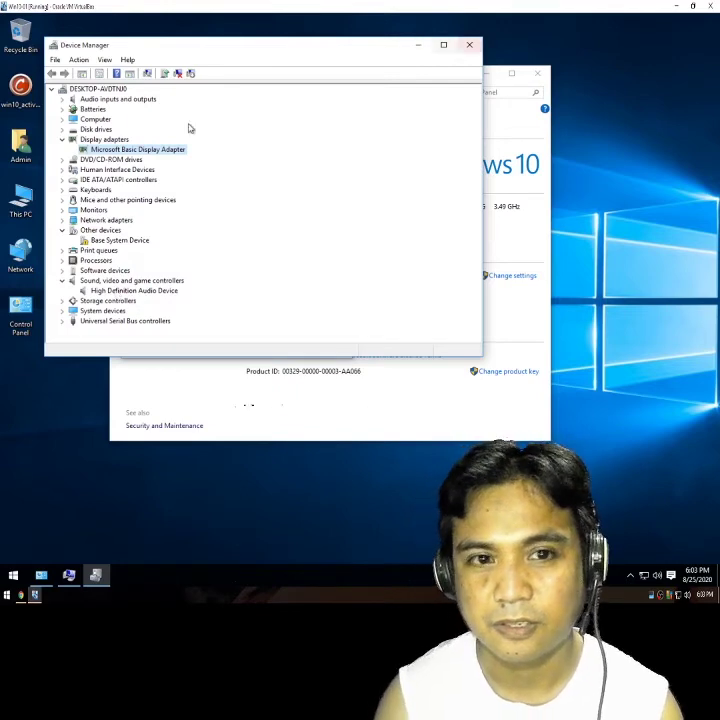
click(475, 47)
Step: Open Device Installation Settings and compare the automatic driver download choice with "No, let me choose what to do"
click(147, 125)
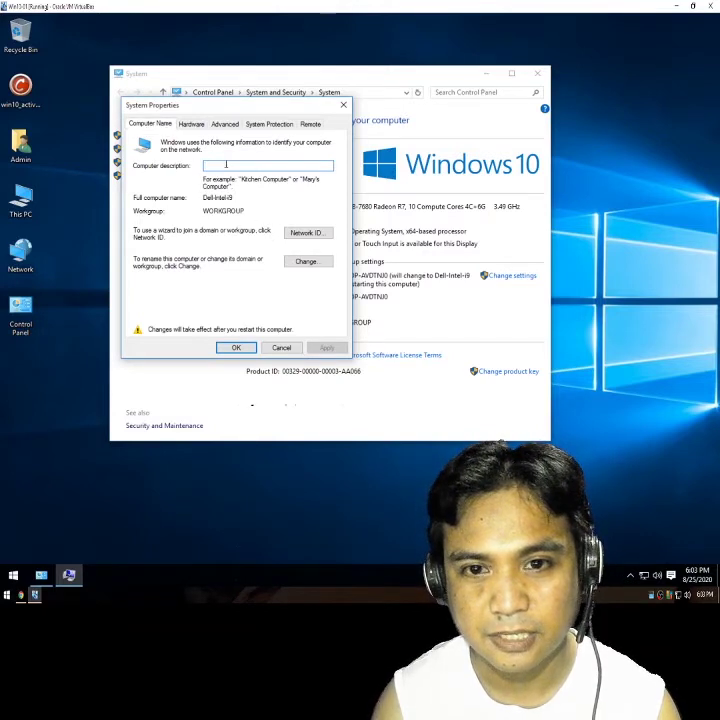
click(191, 124)
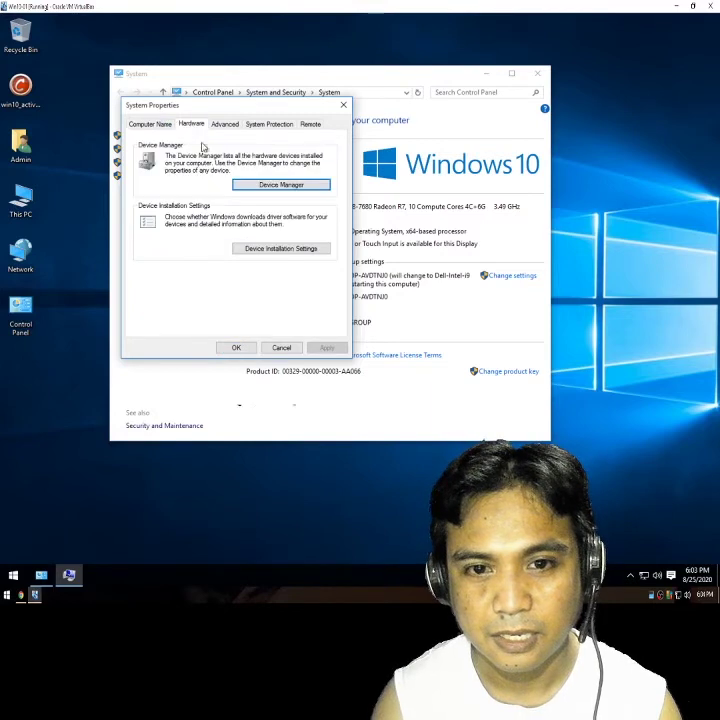
click(267, 249)
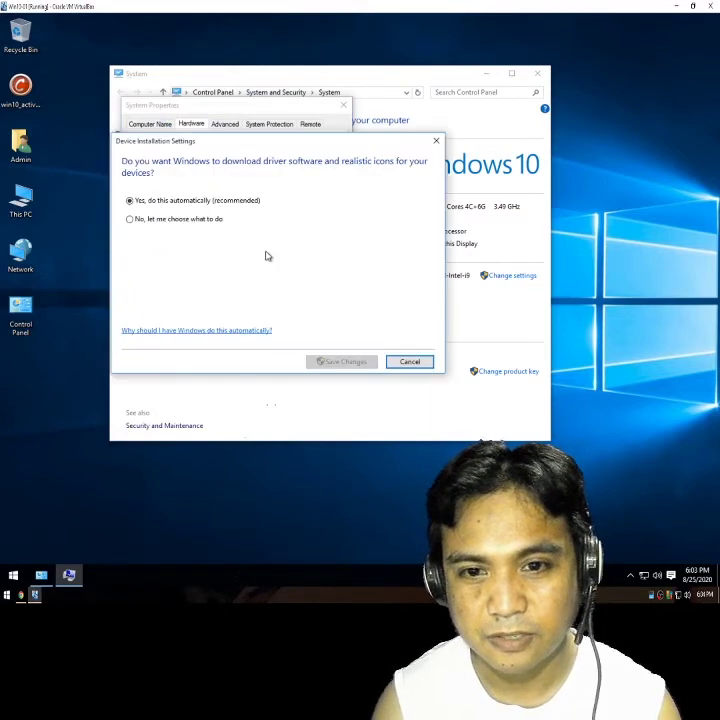
click(163, 220)
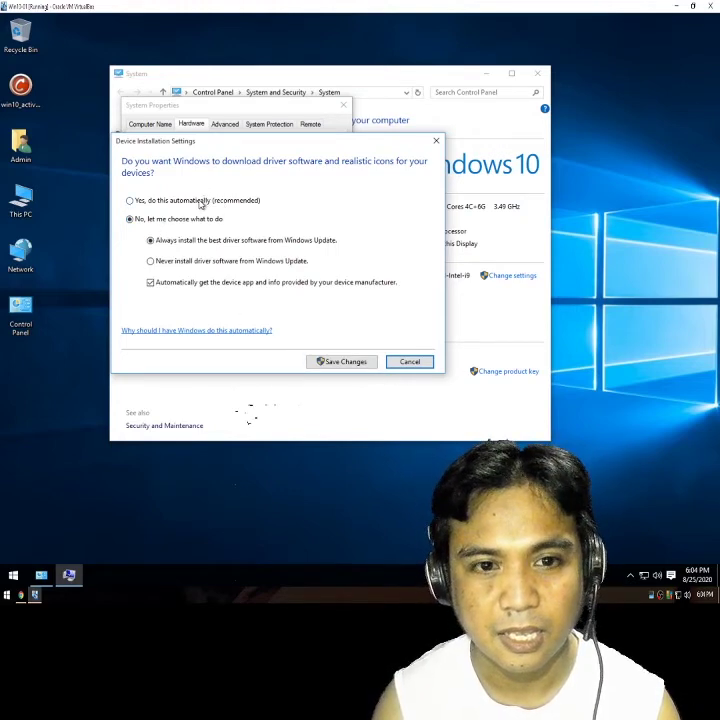
click(200, 201)
click(184, 224)
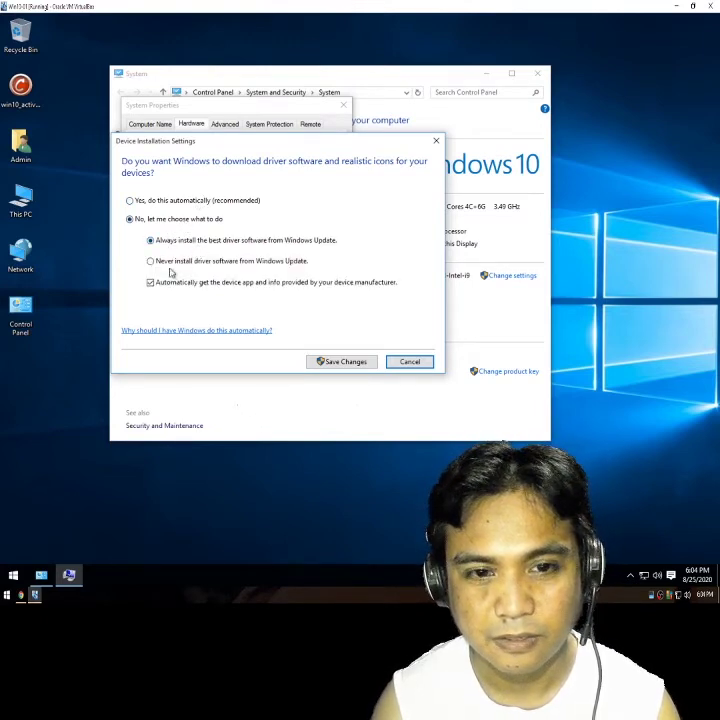
click(204, 204)
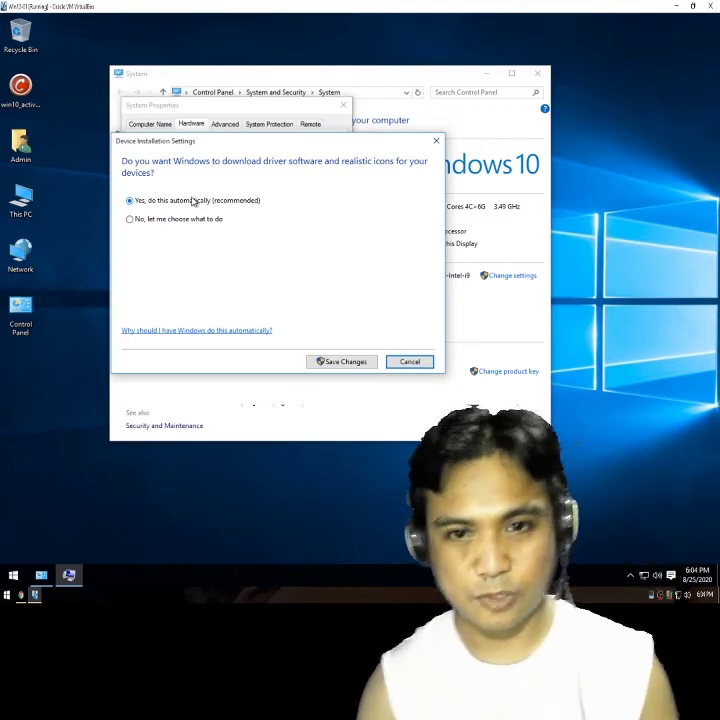
click(187, 222)
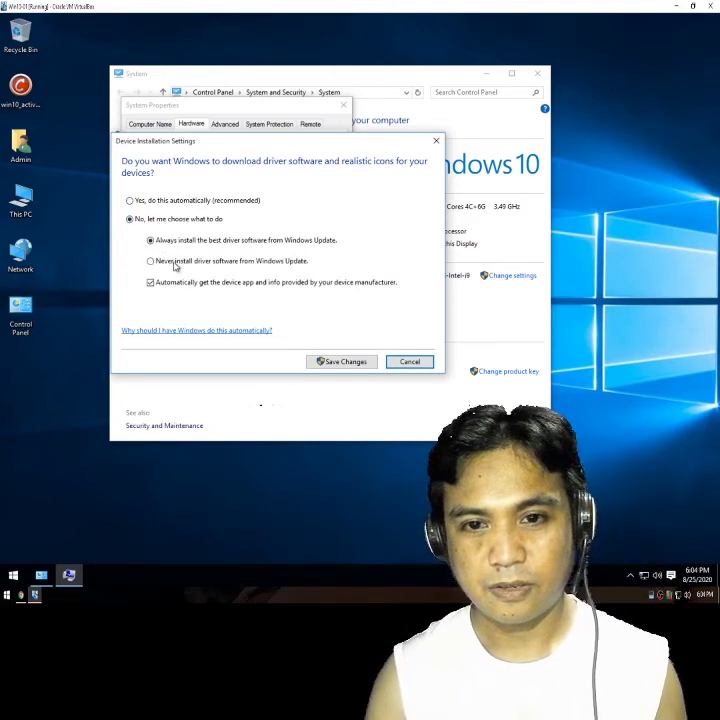
Step: Try the never-install driver option, clearing manufacturer app downloads, and automatic driver downloads in Device Installation Settings, and cancel the dialog
click(175, 263)
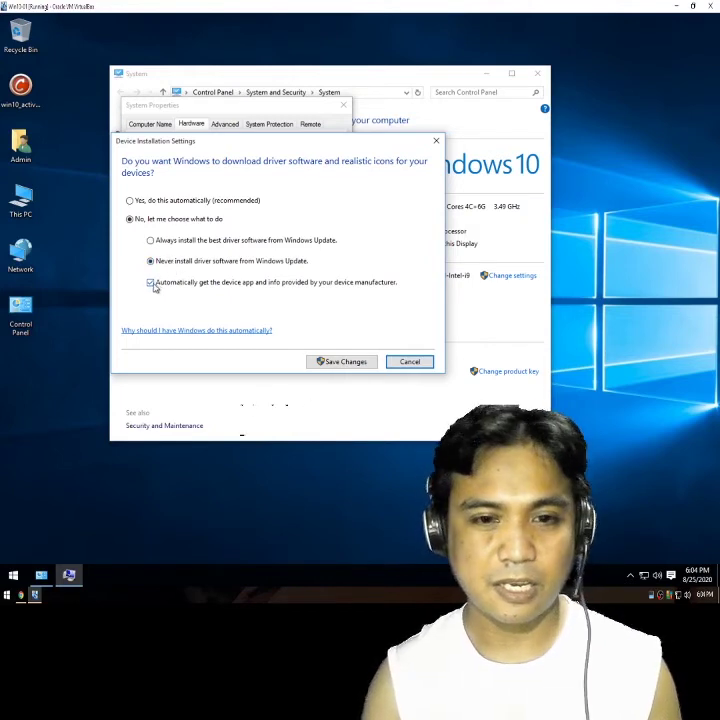
click(152, 283)
click(203, 242)
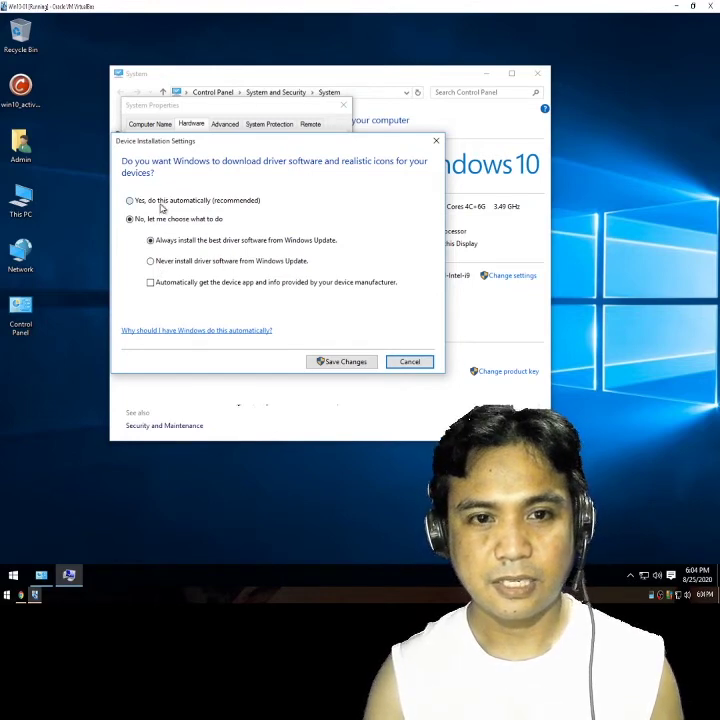
click(160, 204)
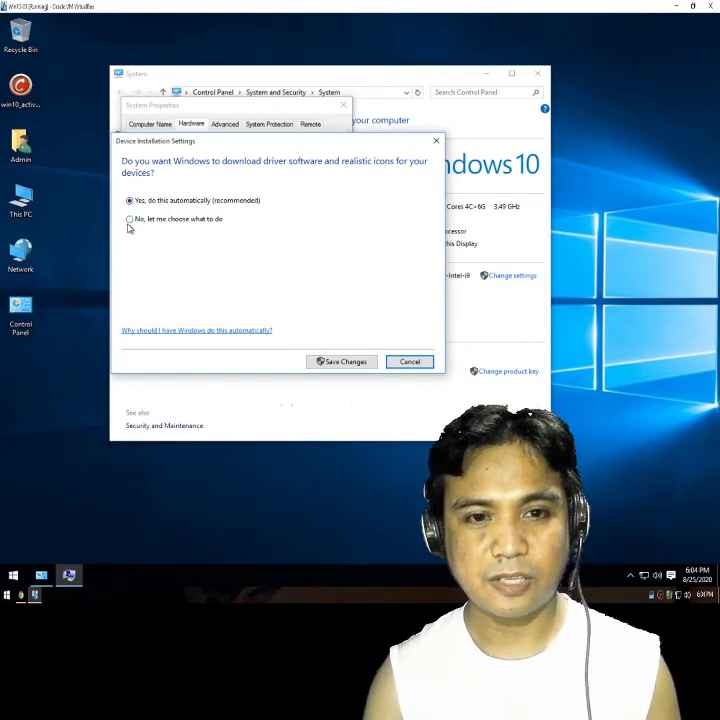
click(129, 220)
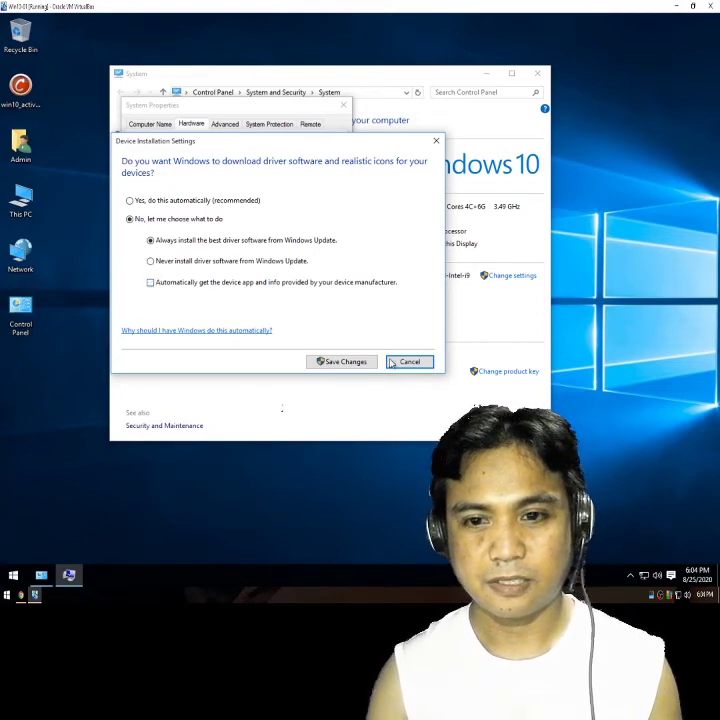
click(420, 365)
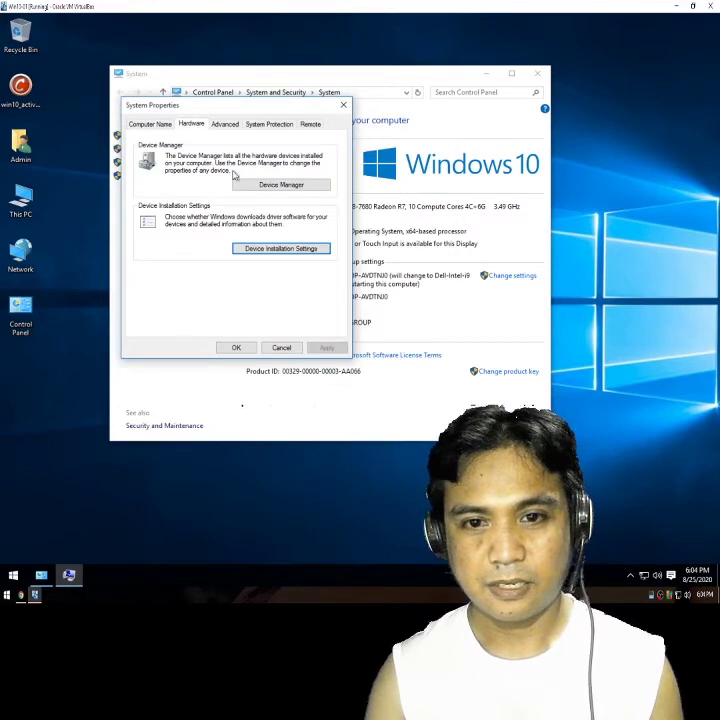
Step: Review the computer name details in System Properties, accept the dialog, and restart the Windows 10 virtual machine
click(149, 122)
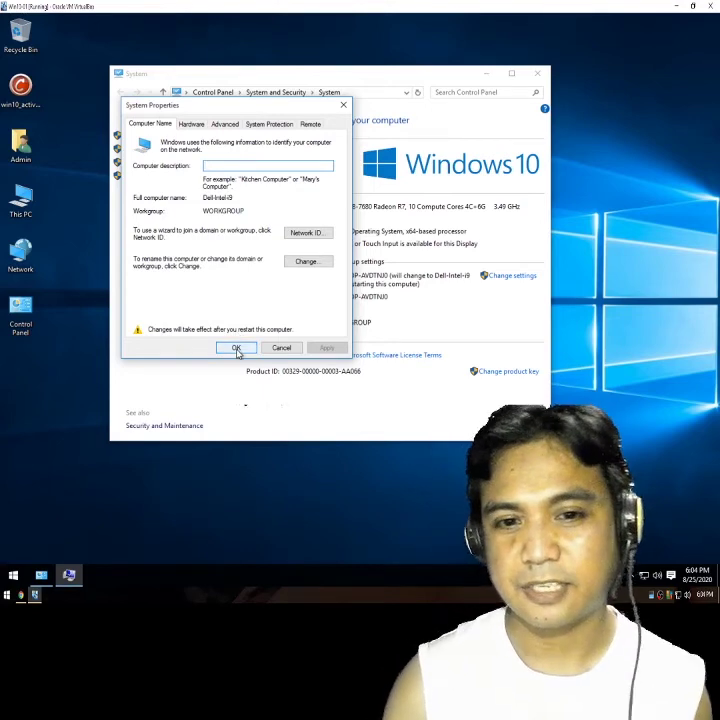
click(237, 349)
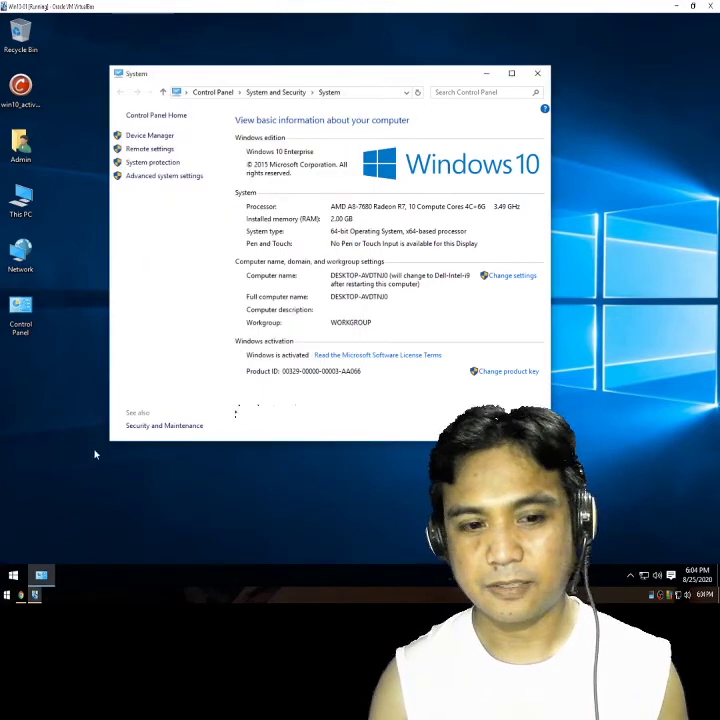
right_click(8, 577)
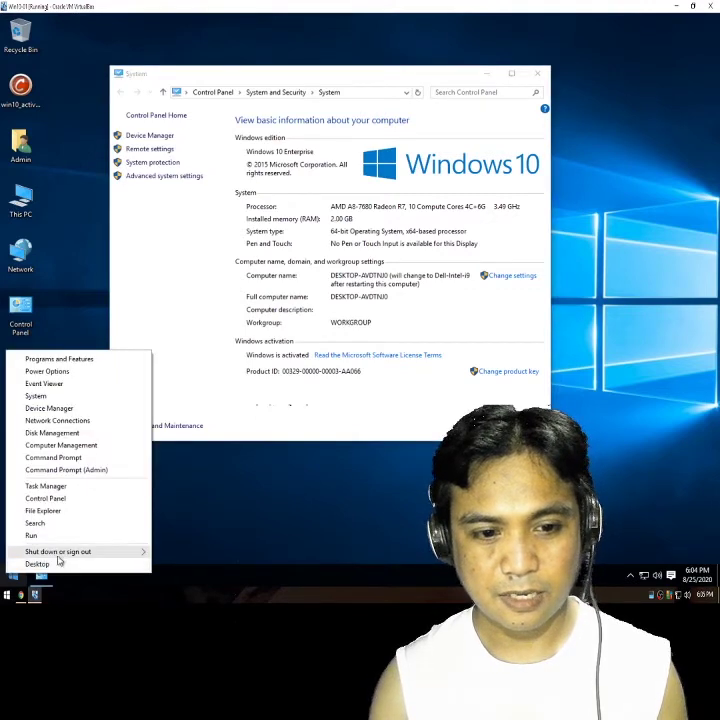
mouse_move(58, 552)
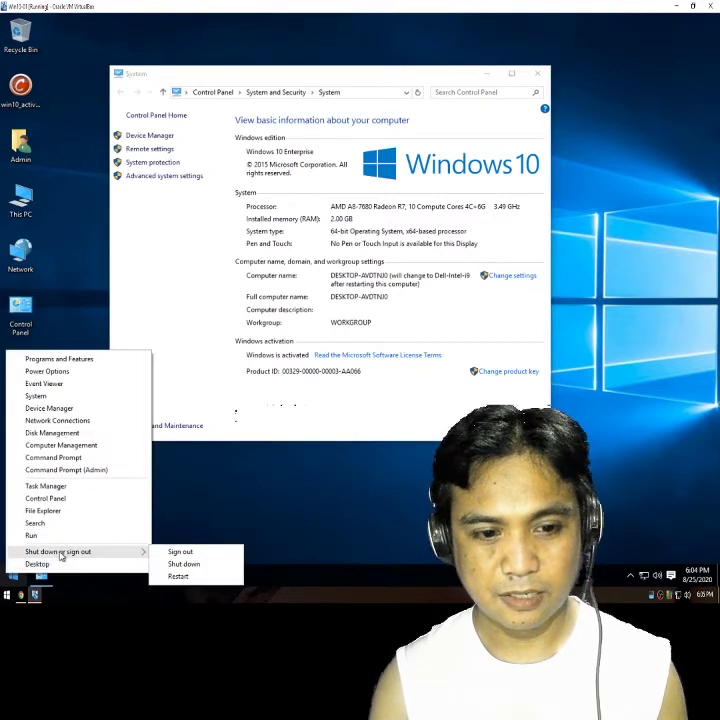
click(178, 577)
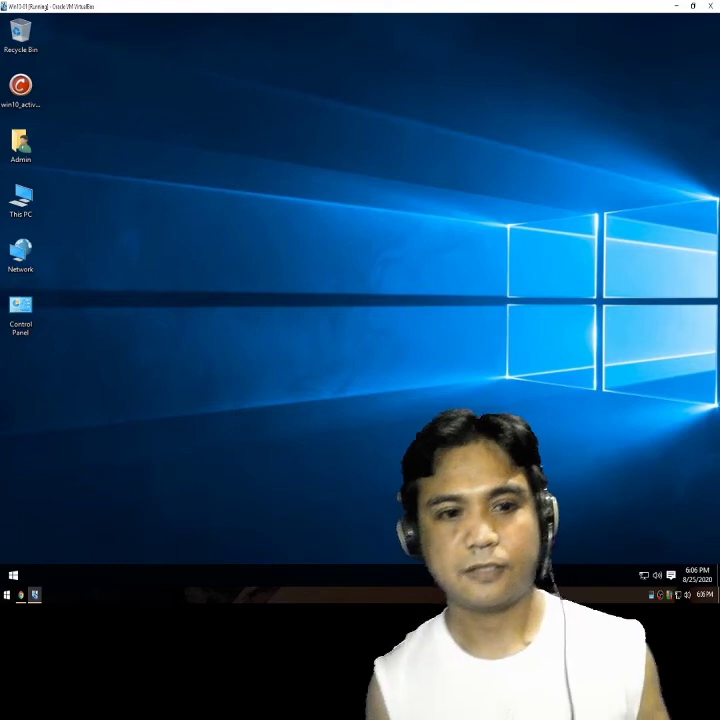
Step: Open the properties of This PC to check the computer name after the restart, and close the System window
right_click(33, 208)
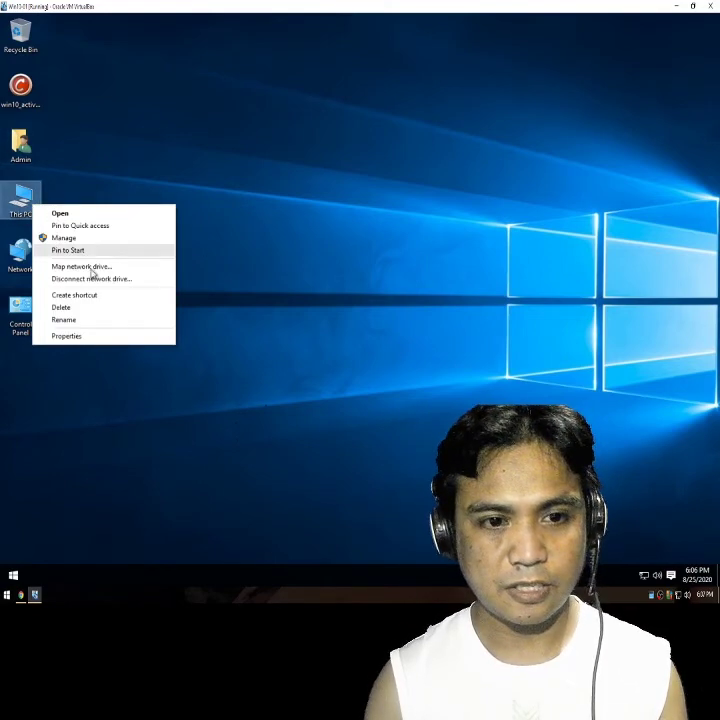
click(87, 338)
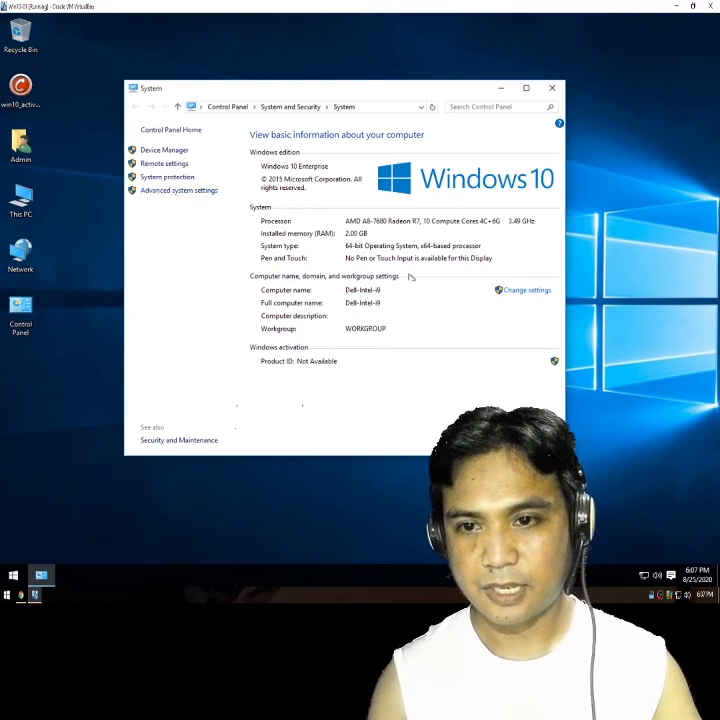
click(558, 92)
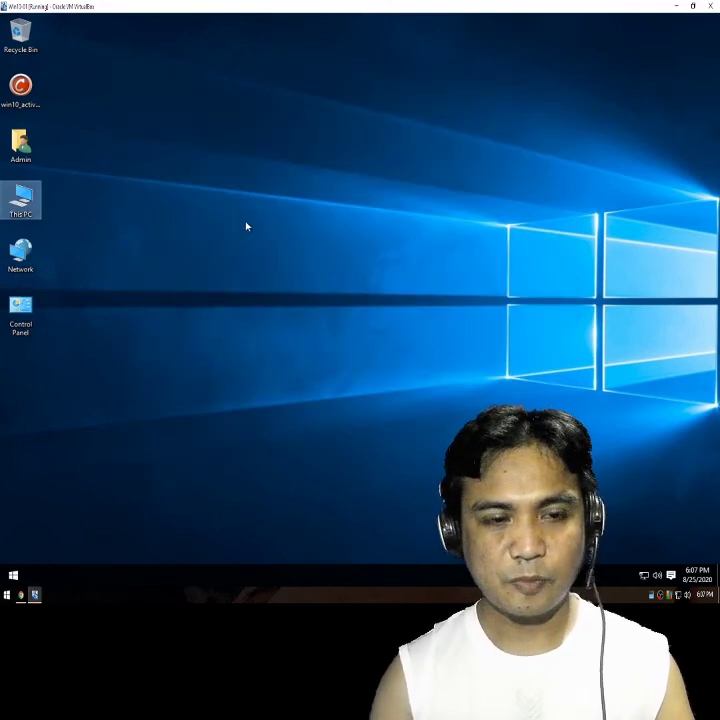
Step: Clear the icon selection and refresh the desktop
click(214, 199)
right_click(213, 200)
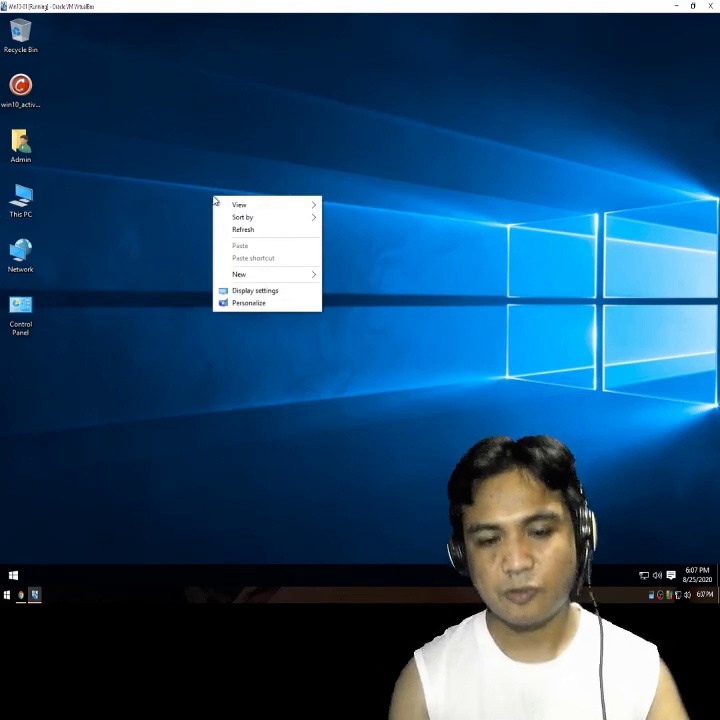
click(252, 230)
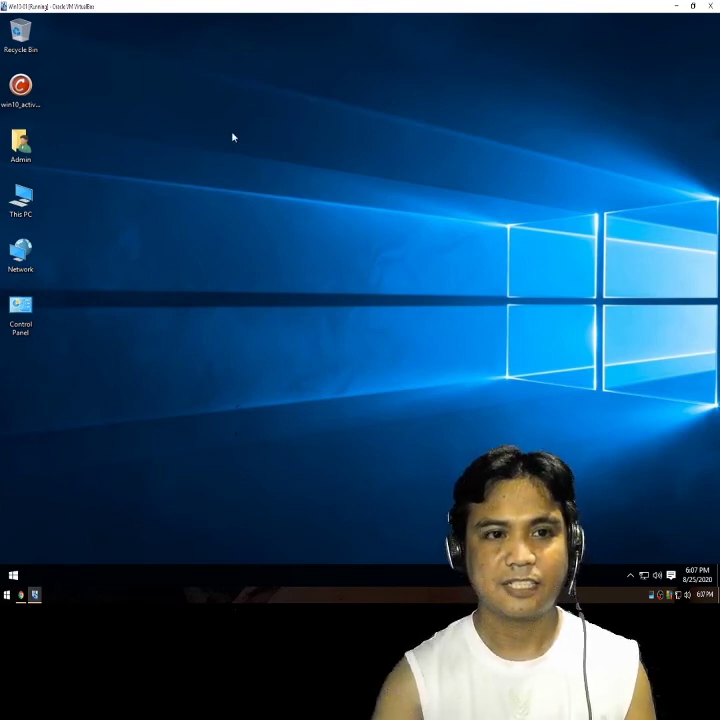
Step: Reopen the properties of This PC to check the Windows activation status, and close the System window
right_click(24, 202)
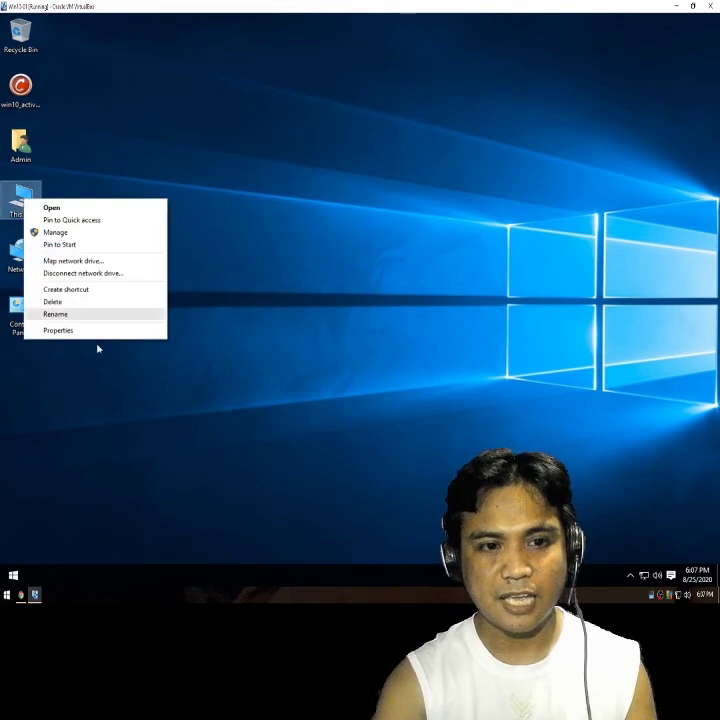
click(92, 331)
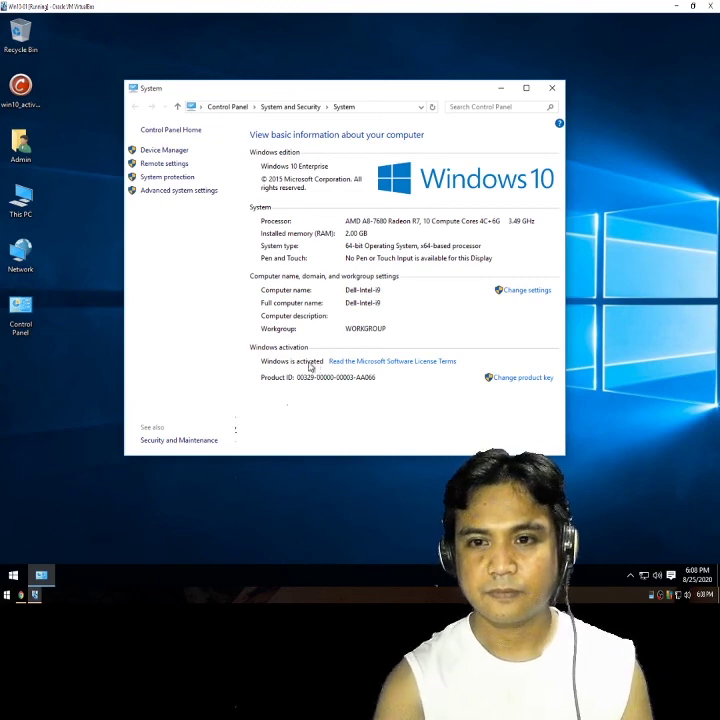
click(558, 88)
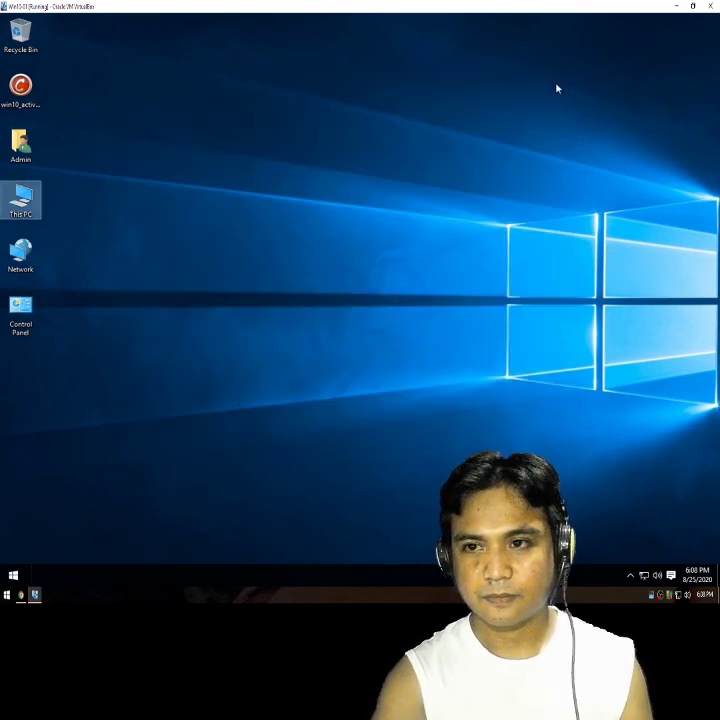